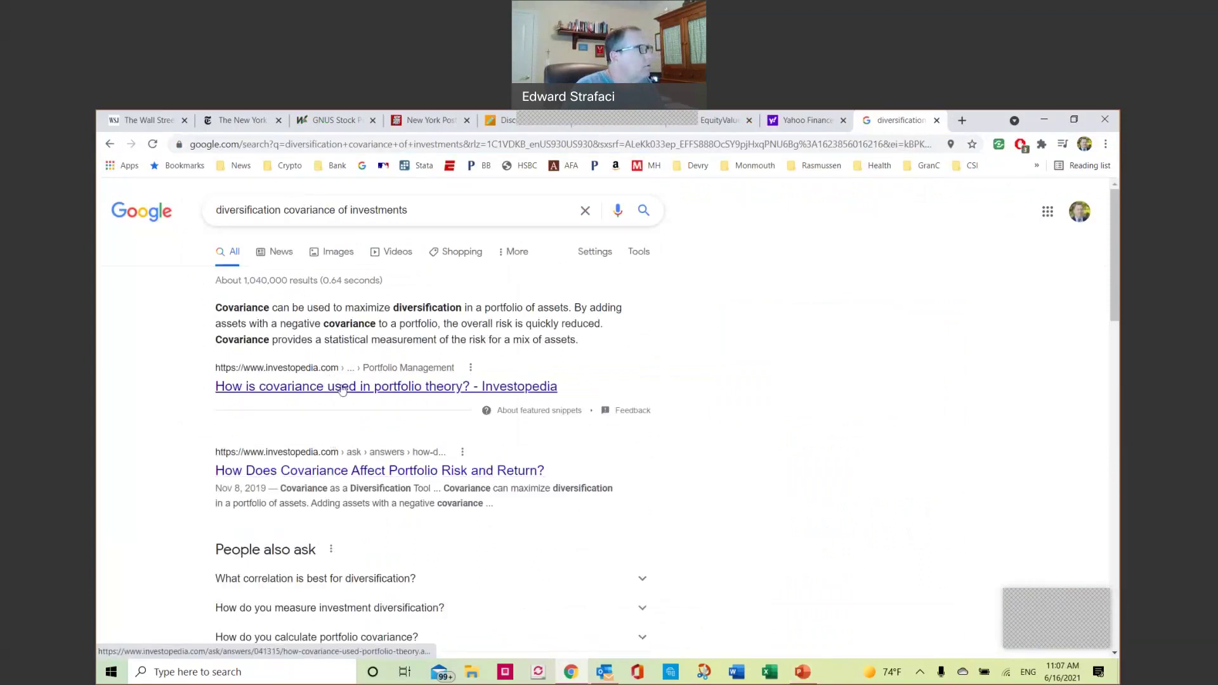
# Step: Open the Investopedia article "How is covariance used in portfolio theory?" from the search results and copy its web address
pyautogui.click(342, 389)
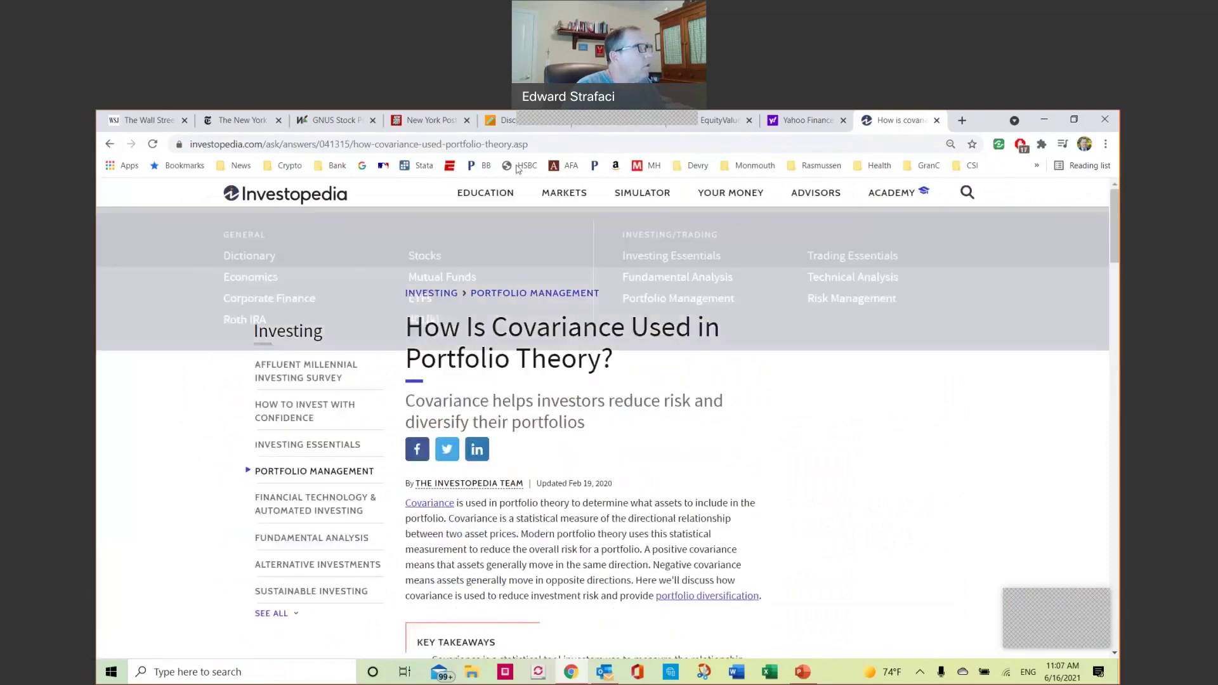
pyautogui.moveTo(529, 144); pyautogui.dragTo(184, 160)
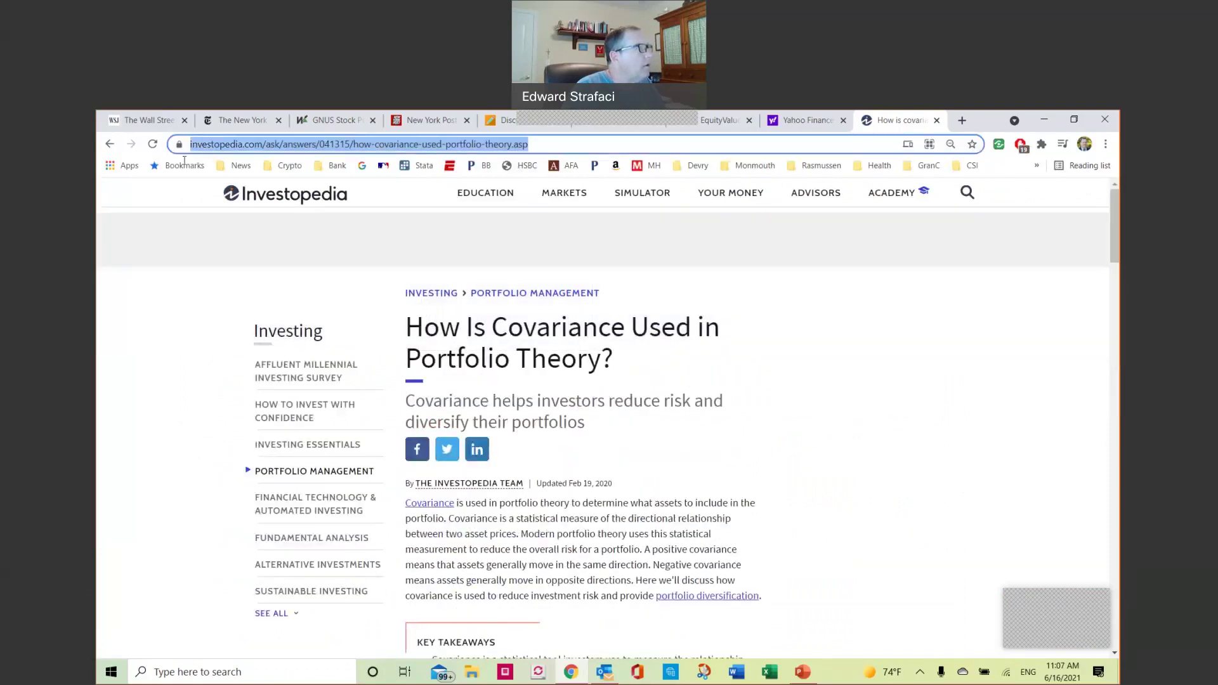
pyautogui.rightClick(225, 149)
pyautogui.click(266, 241)
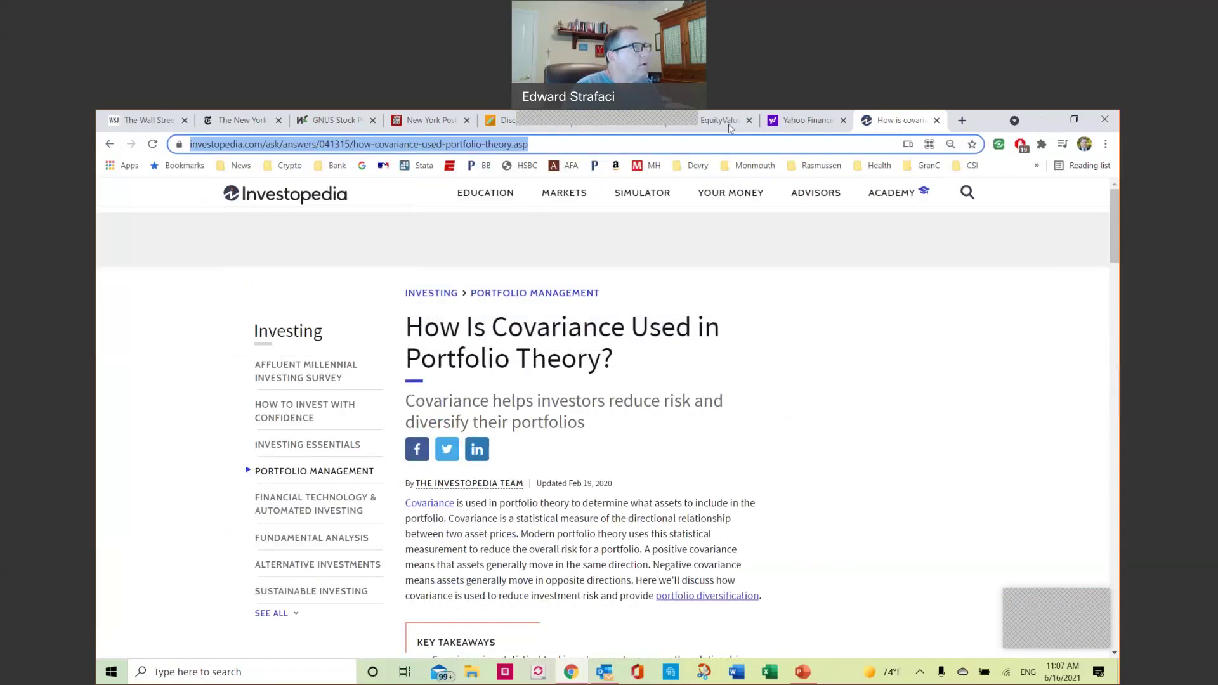
# Step: Paste the article link into the new response on the course discussion page and add an empty line above it
pyautogui.click(497, 142)
pyautogui.click(504, 127)
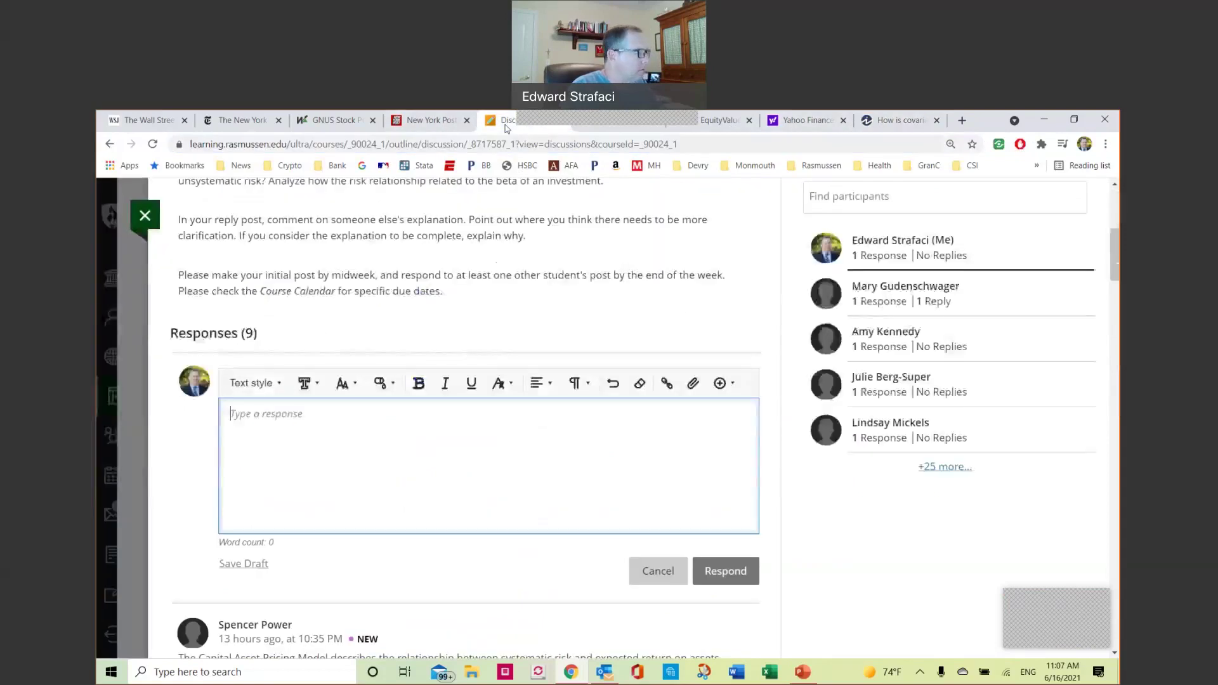
pyautogui.hotkey('ctrl', 'v')
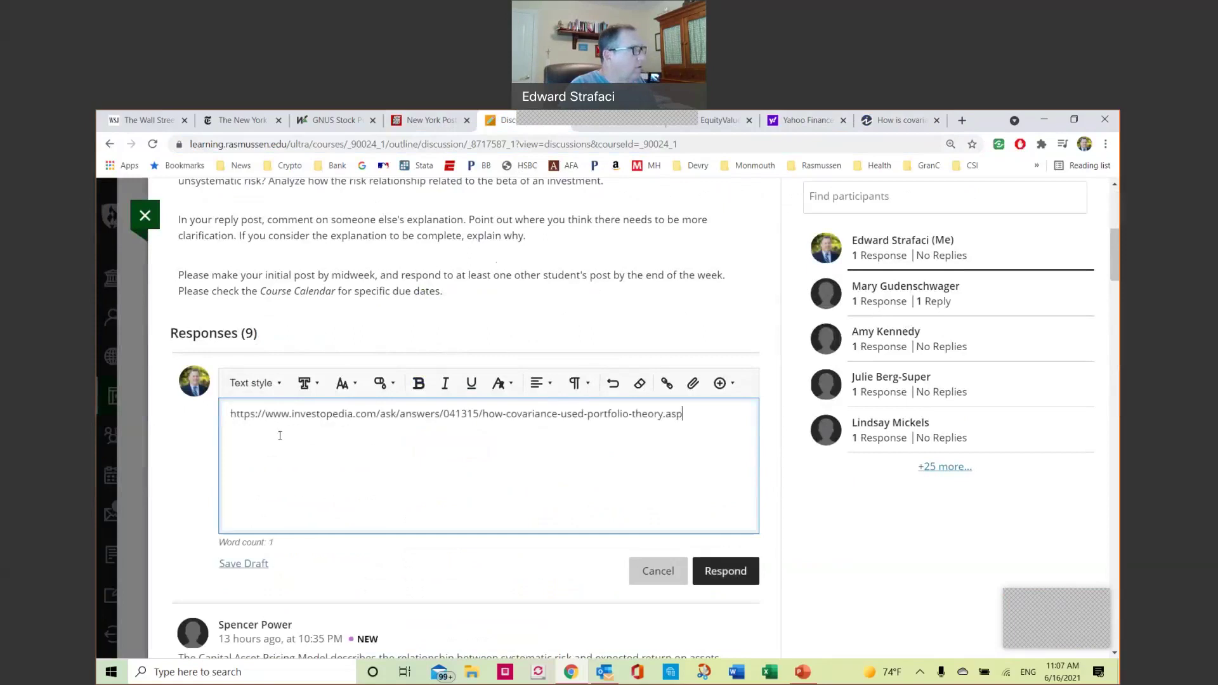
pyautogui.click(229, 413)
pyautogui.press('Return')
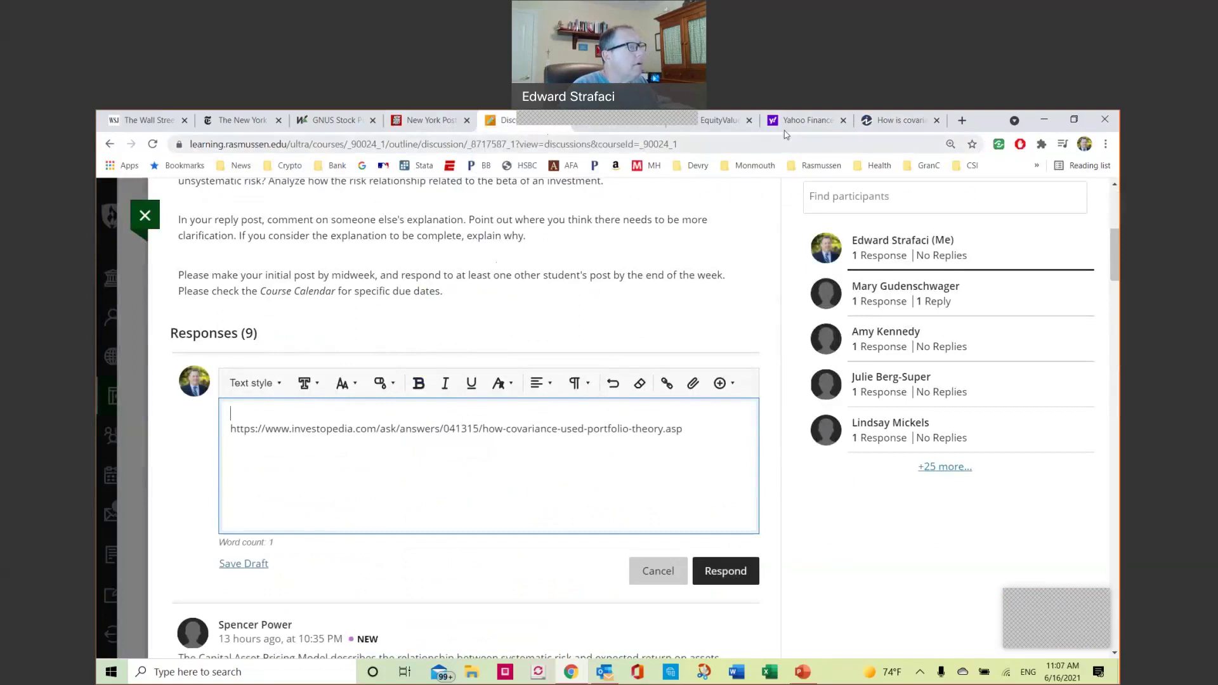
# Step: Copy the article's title "How Is Covariance Used in Portfolio Theory?" into the response above the link and post the response
pyautogui.click(901, 120)
pyautogui.moveTo(628, 362); pyautogui.dragTo(406, 326)
pyautogui.rightClick(417, 331)
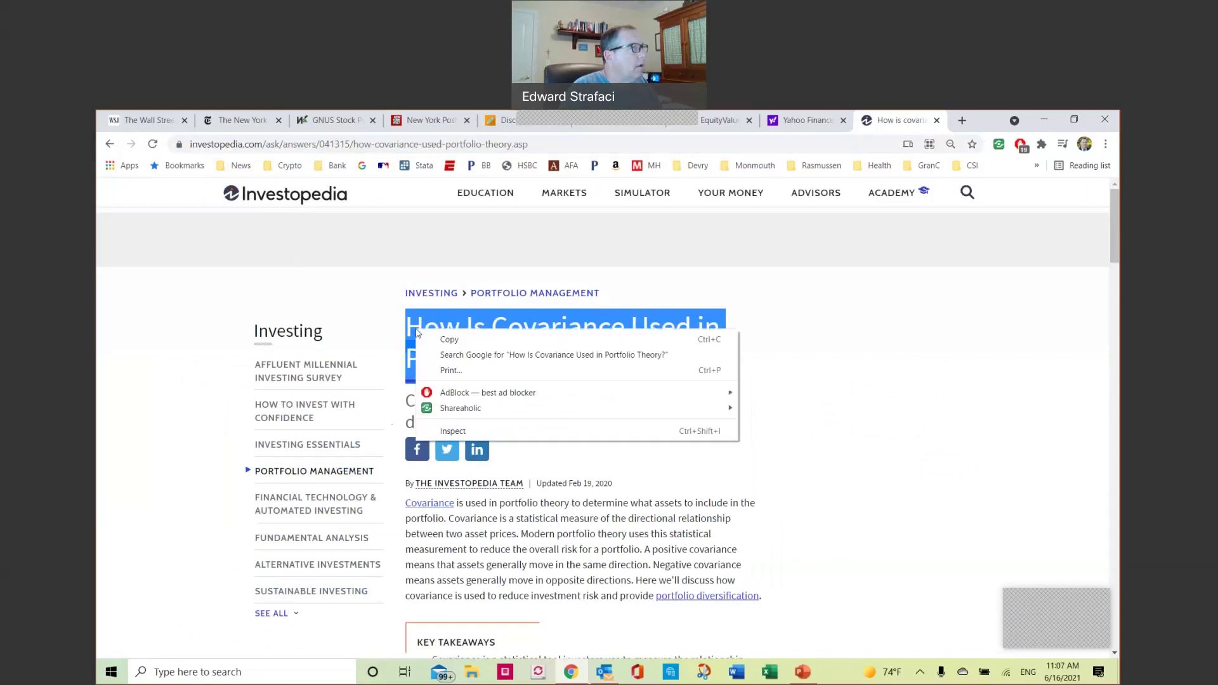
pyautogui.click(449, 339)
pyautogui.click(508, 121)
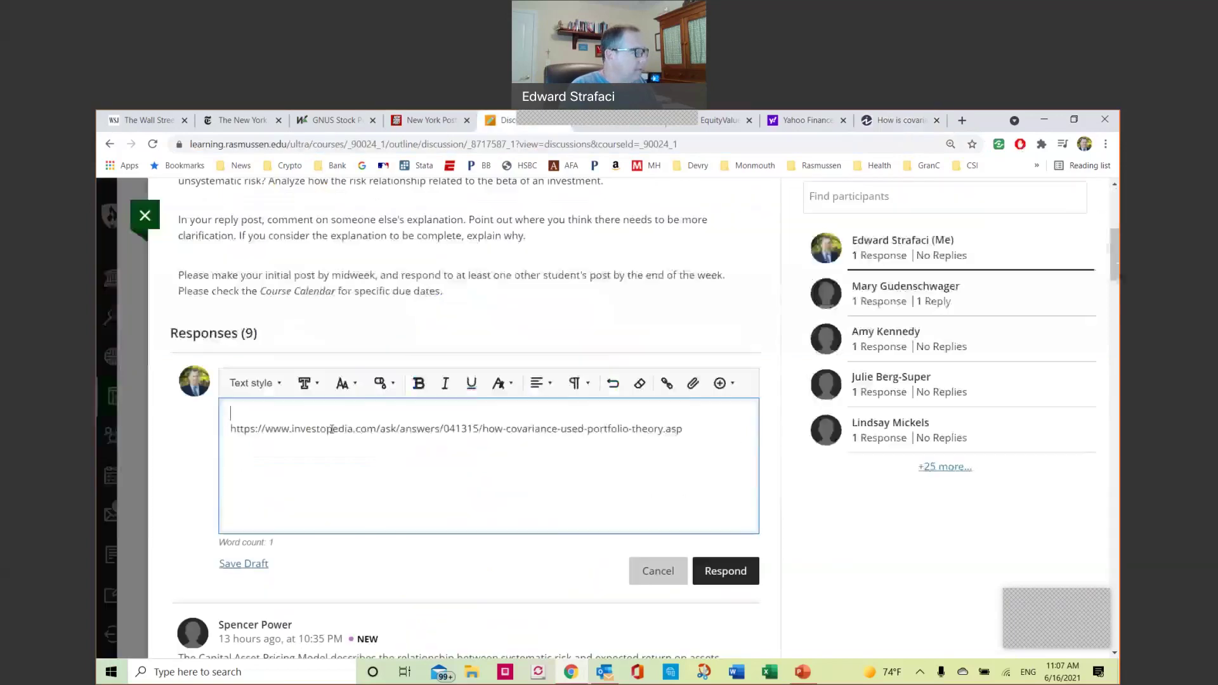
pyautogui.hotkey('ctrl', 'v')
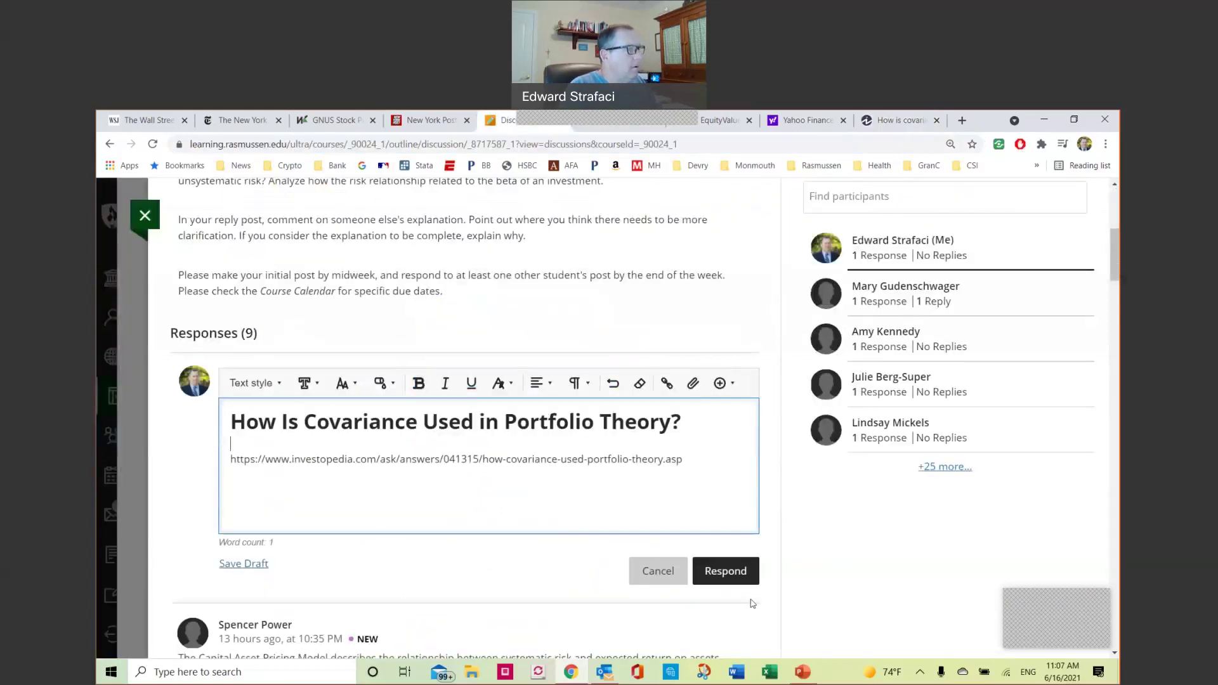
pyautogui.click(725, 571)
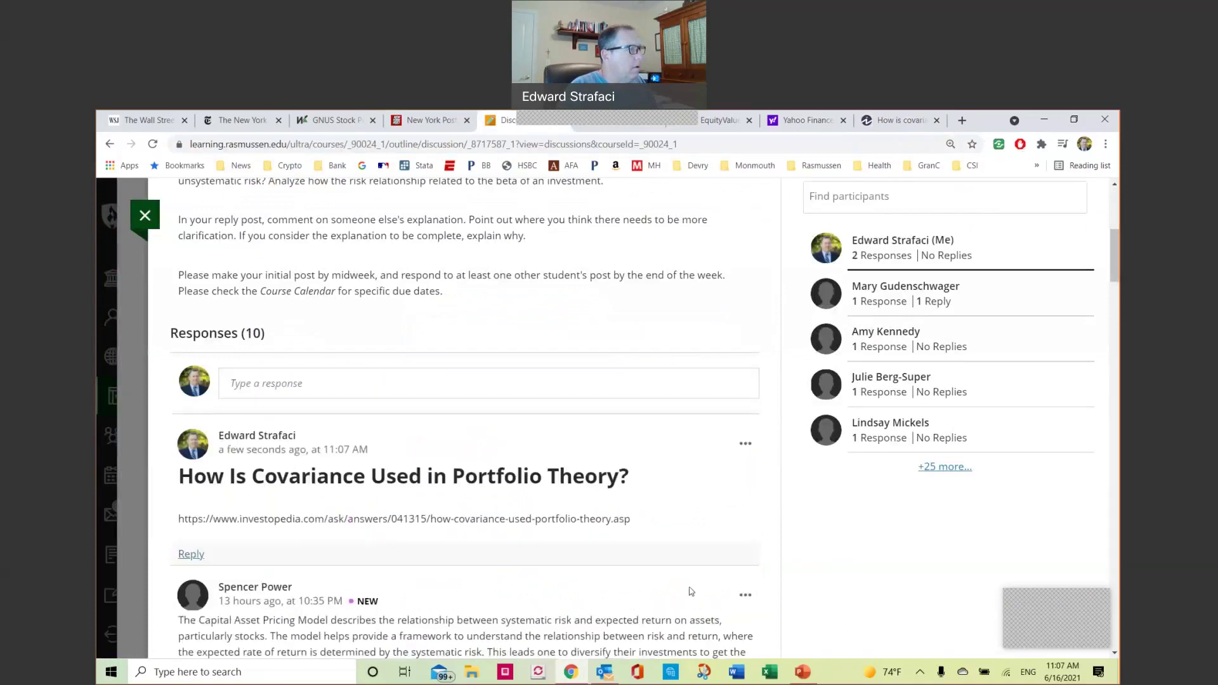
# Step: Switch to File Explorer and open the Pace folder inside EJS DOCS
pyautogui.click(471, 673)
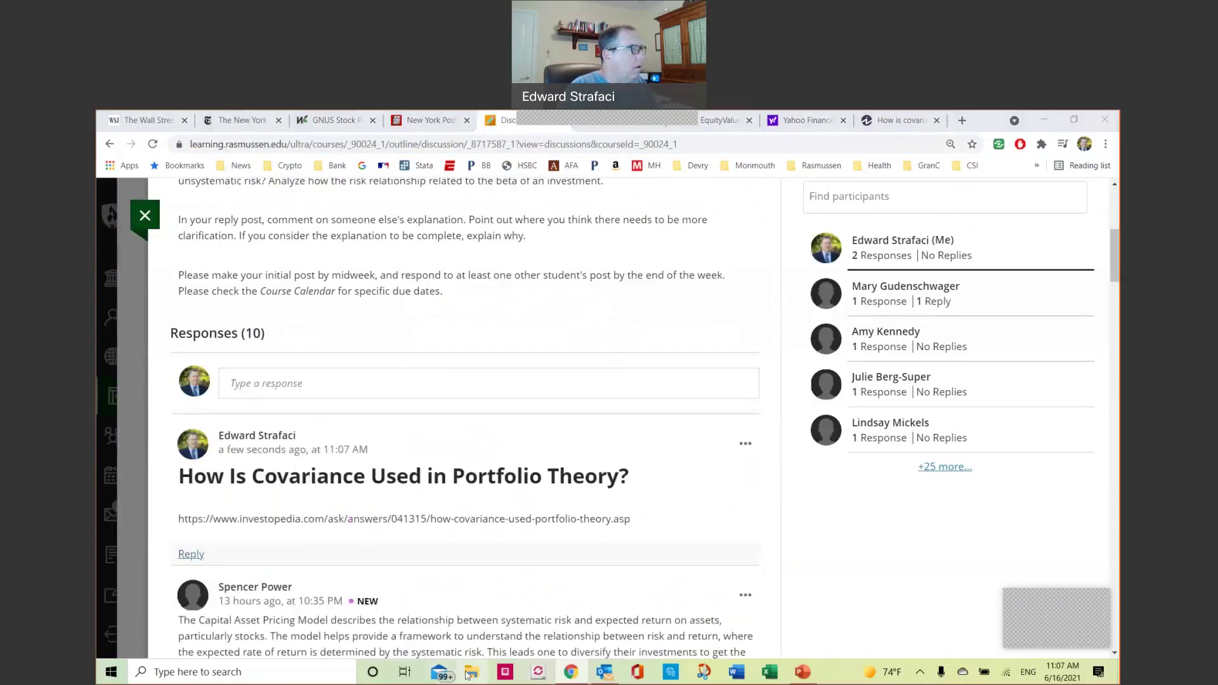
pyautogui.click(229, 353)
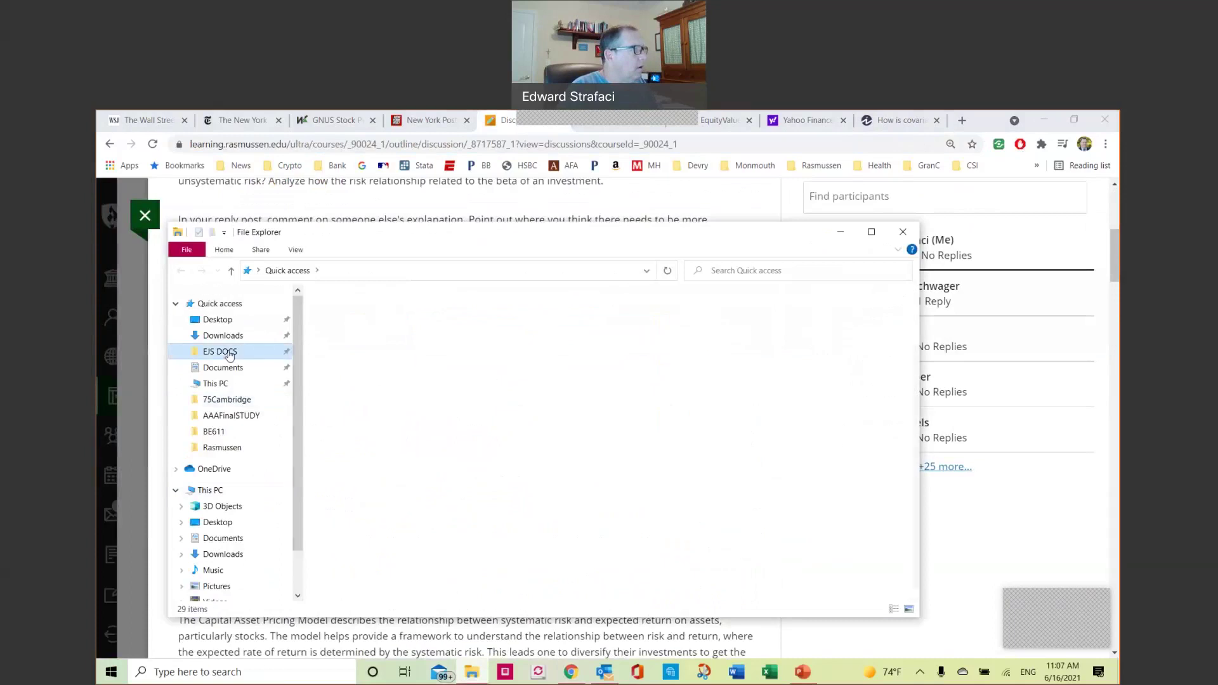
pyautogui.scroll(-20, 343, 406)
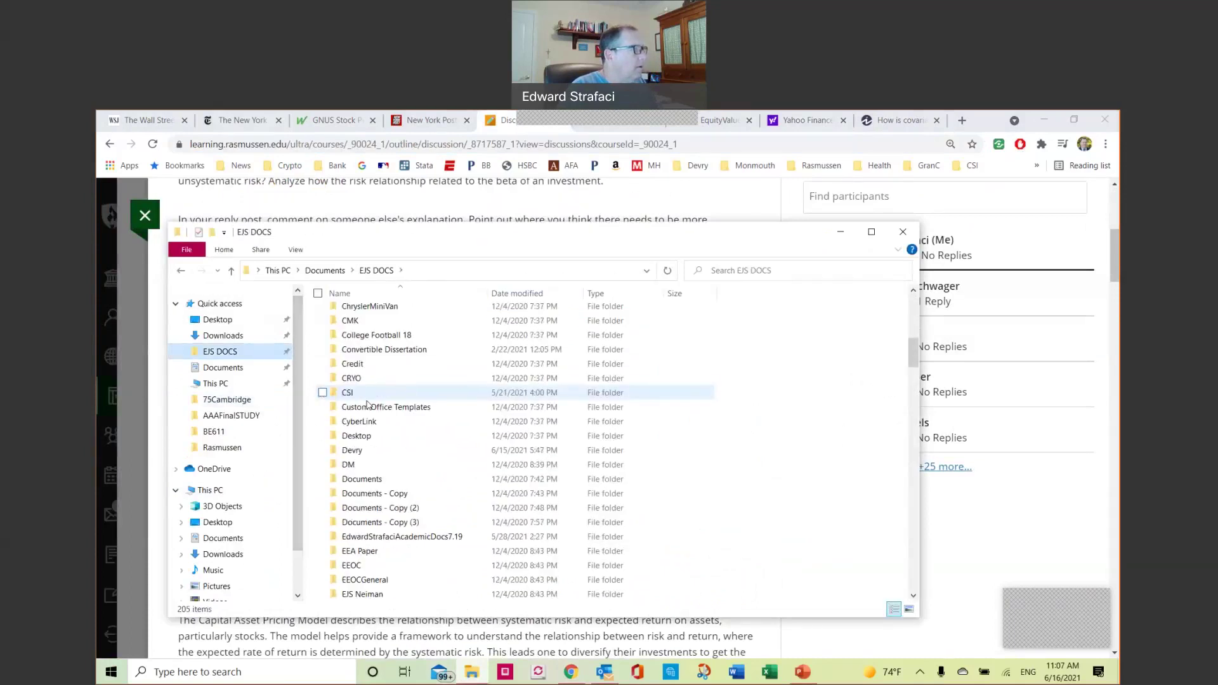
pyautogui.scroll(-15, 368, 415)
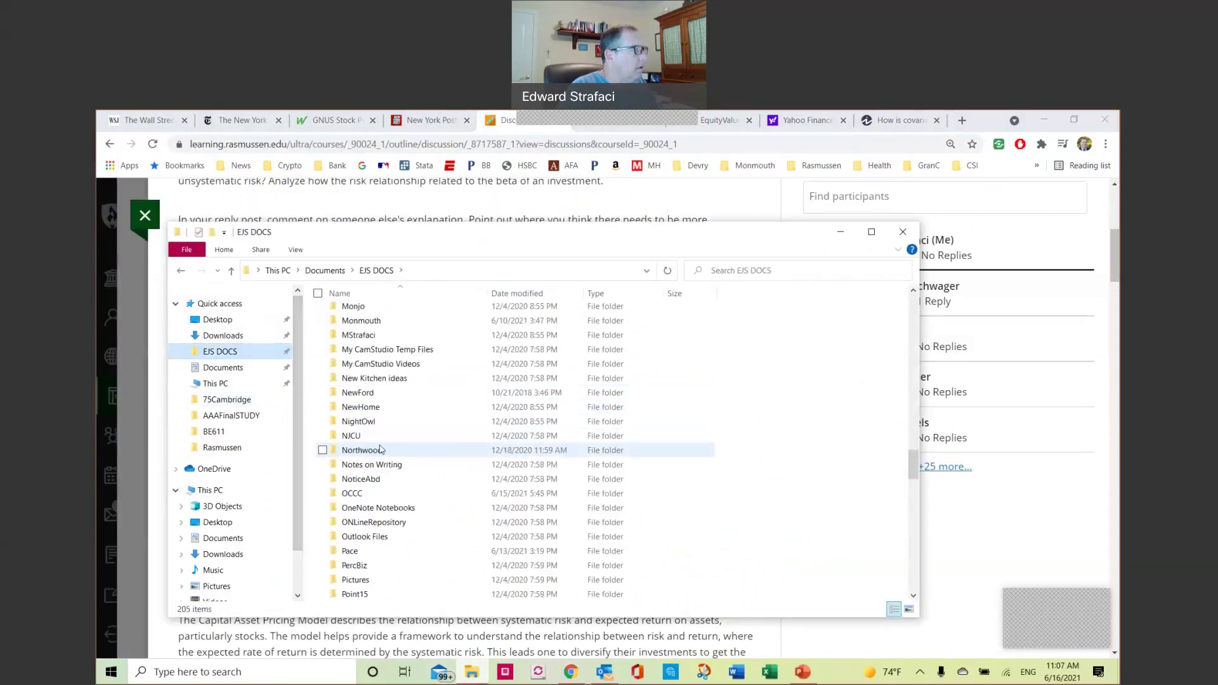
pyautogui.doubleClick(350, 410)
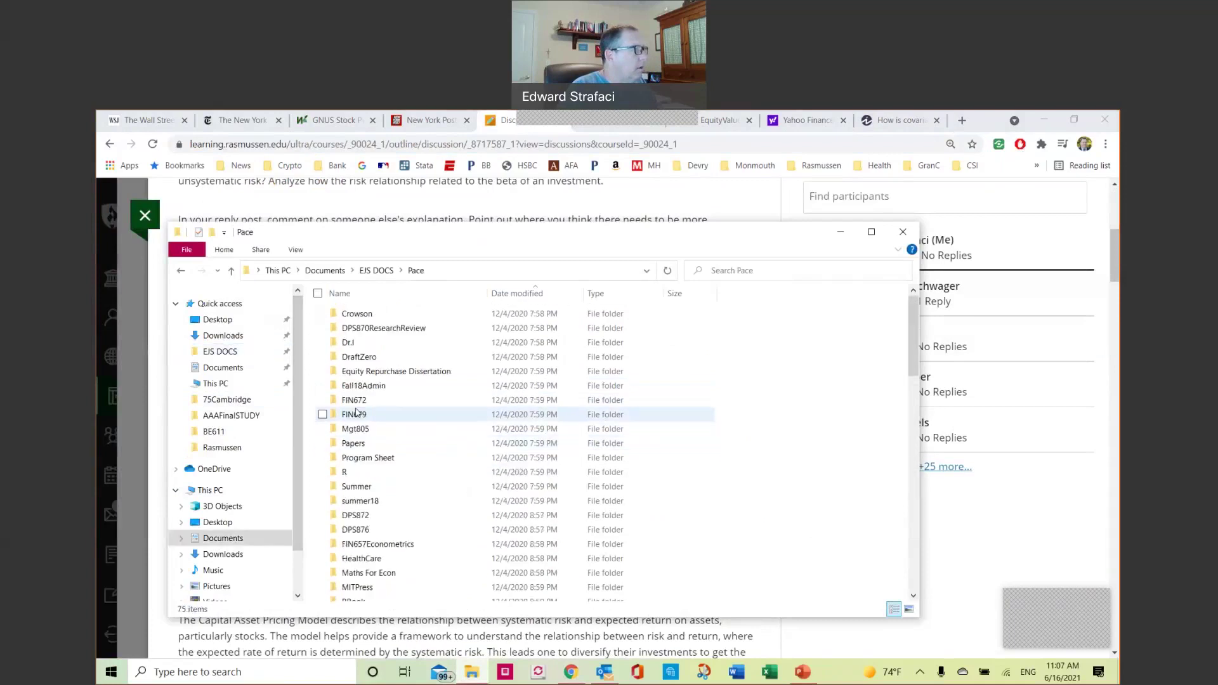
# Step: Find the Comps folder within Pace and open its CAPM subfolder
pyautogui.scroll(-4, 373, 463)
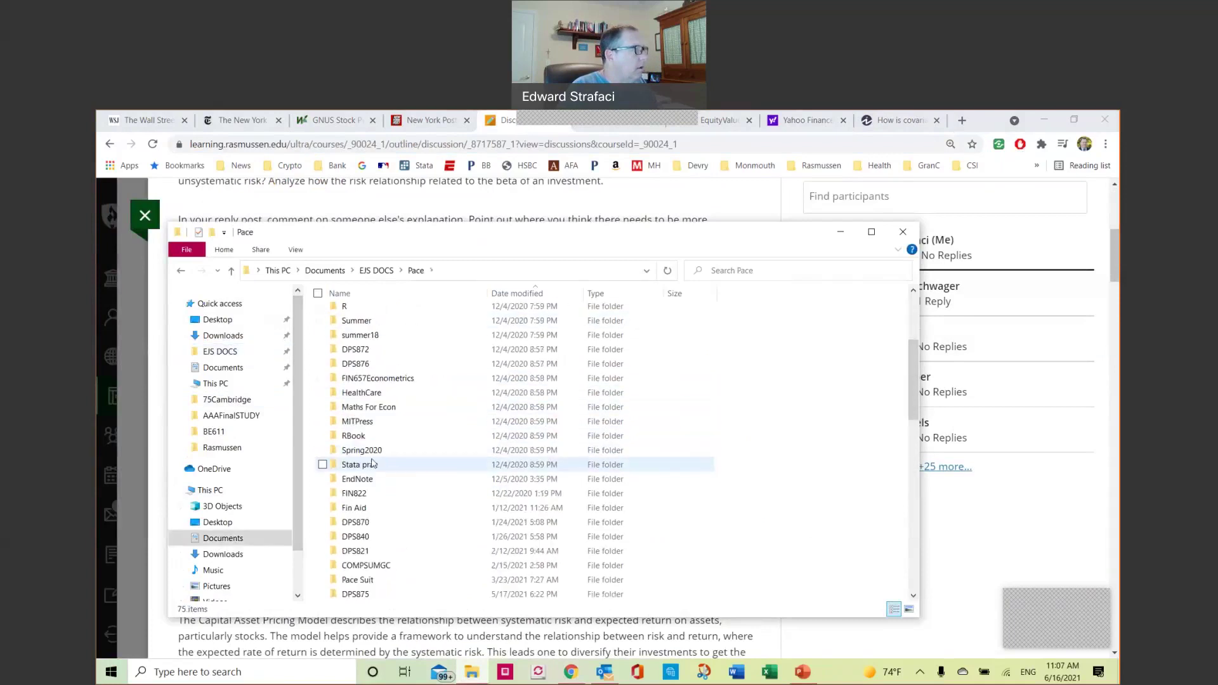
pyautogui.scroll(4, 373, 463)
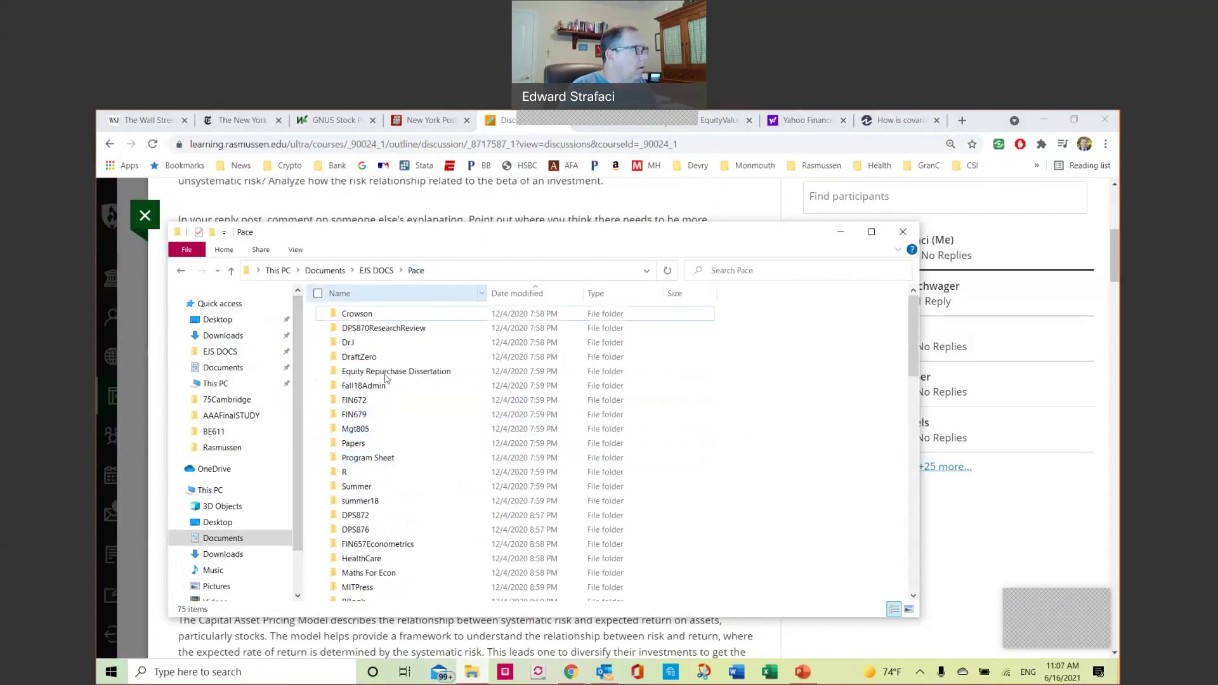
pyautogui.scroll(-7, 385, 381)
pyautogui.scroll(-5, 386, 391)
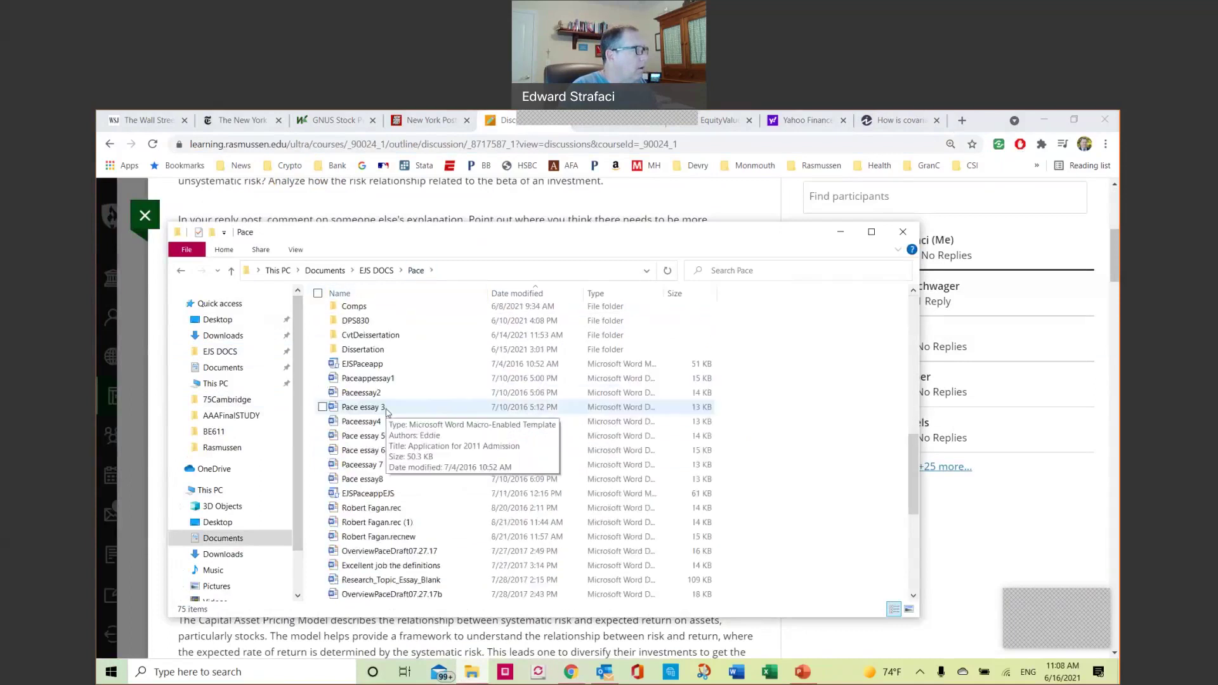
pyautogui.scroll(2, 388, 413)
pyautogui.doubleClick(361, 382)
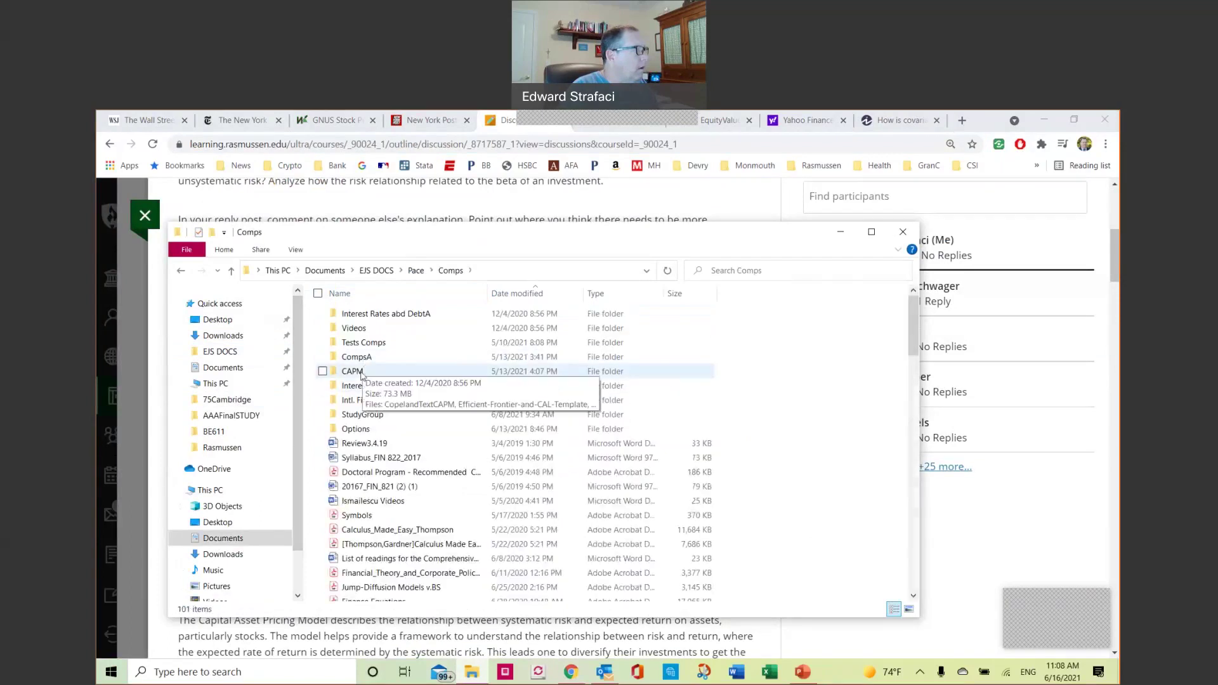
pyautogui.doubleClick(361, 372)
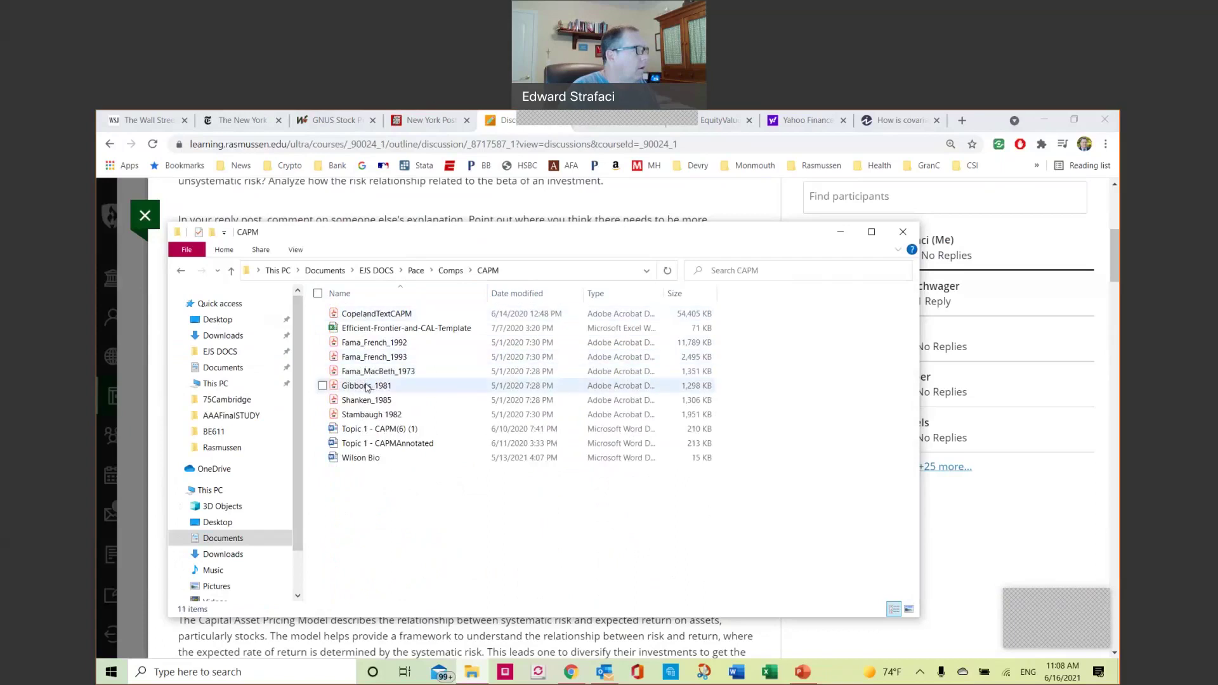
# Step: Open CopelandTextCAPM, review its pages on the derivation of the CAPM, and return to the discussion page
pyautogui.doubleClick(378, 313)
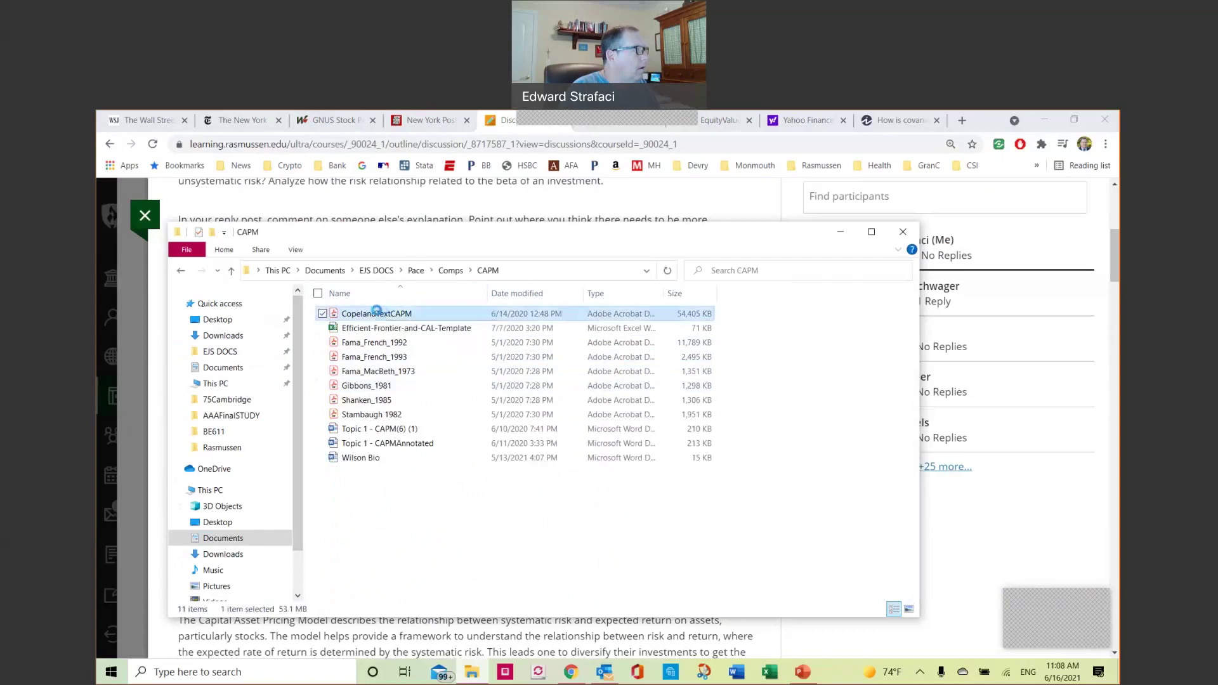
pyautogui.scroll(-10, 367, 347)
pyautogui.scroll(-5, 367, 347)
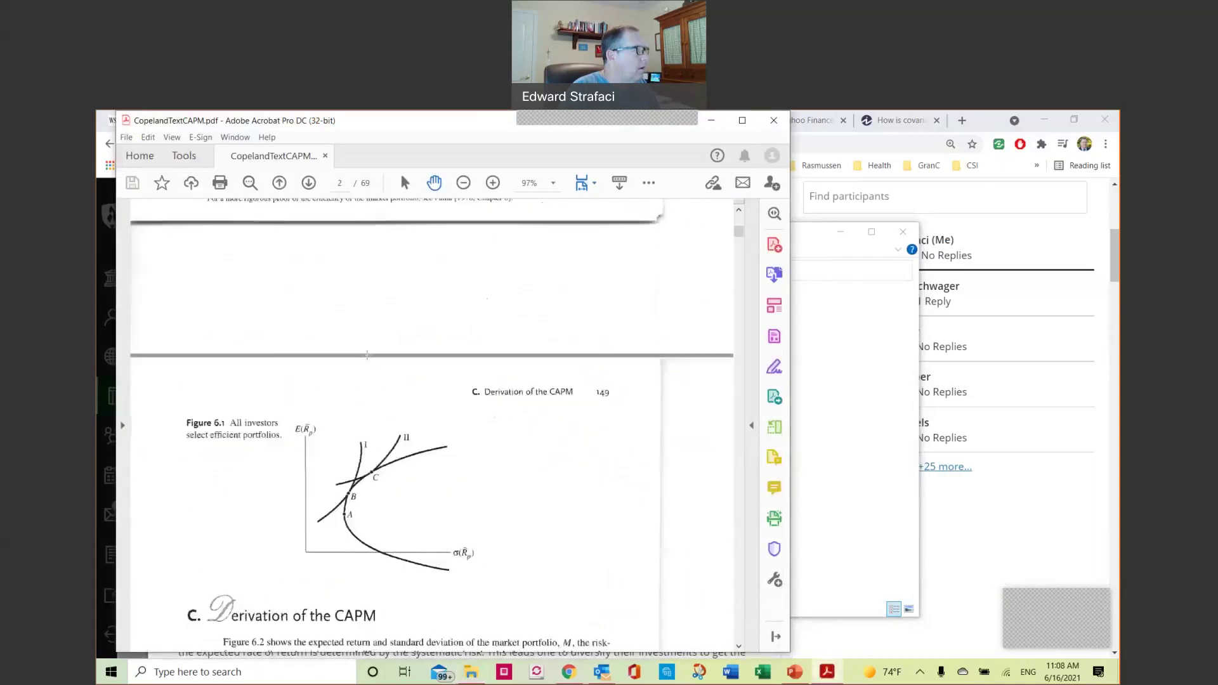
pyautogui.scroll(-6, 407, 413)
pyautogui.scroll(-5, 401, 424)
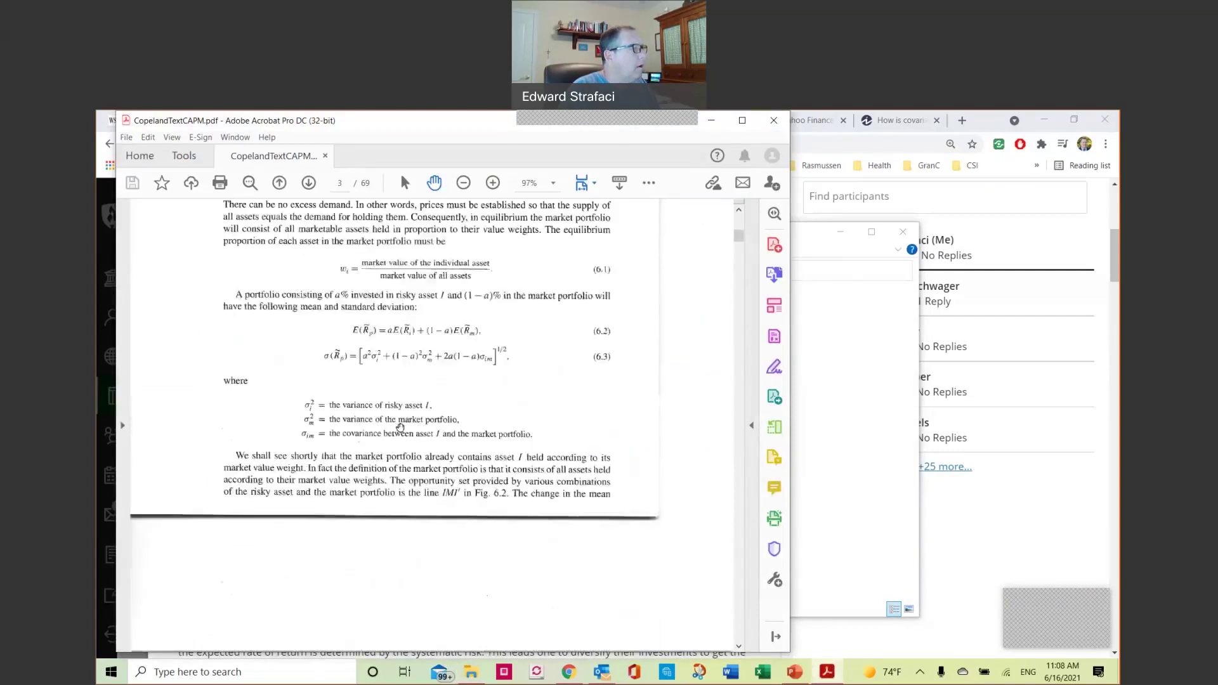
pyautogui.click(712, 121)
pyautogui.click(901, 234)
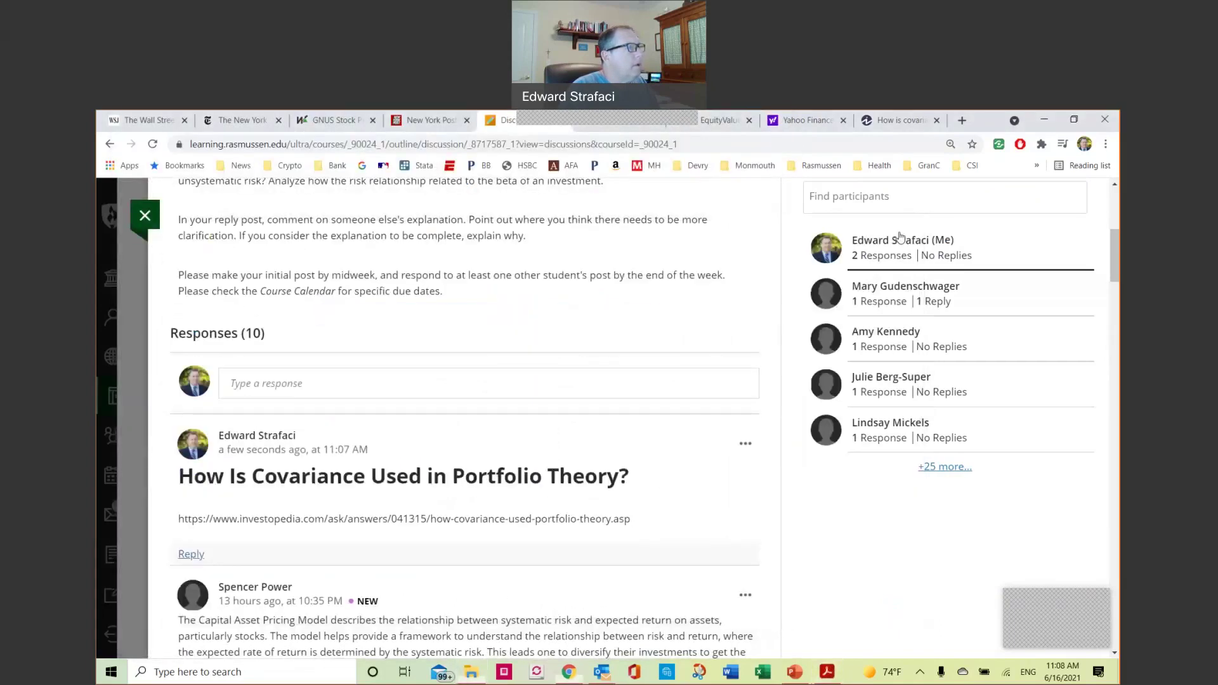
# Step: Start a new discussion response reading "Modern Portfolio Theory:" with "Please see attached." on the line below
pyautogui.click(259, 381)
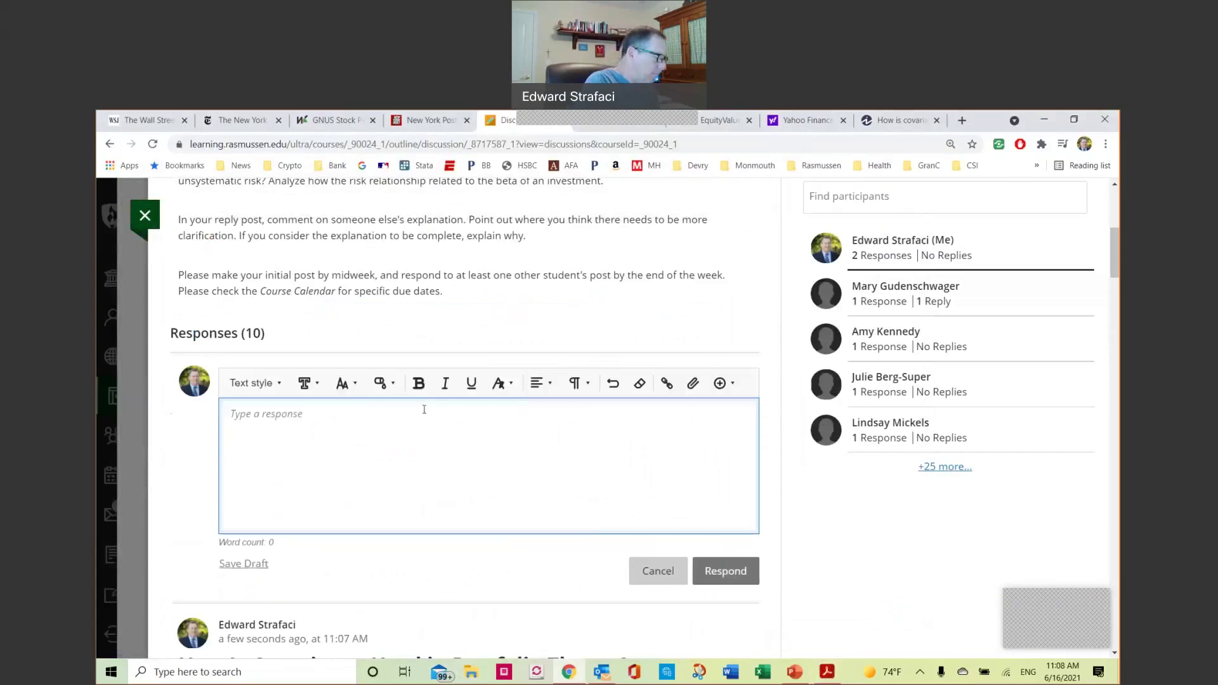
pyautogui.write('Modern Portfolio Theory:')
pyautogui.press('Return')
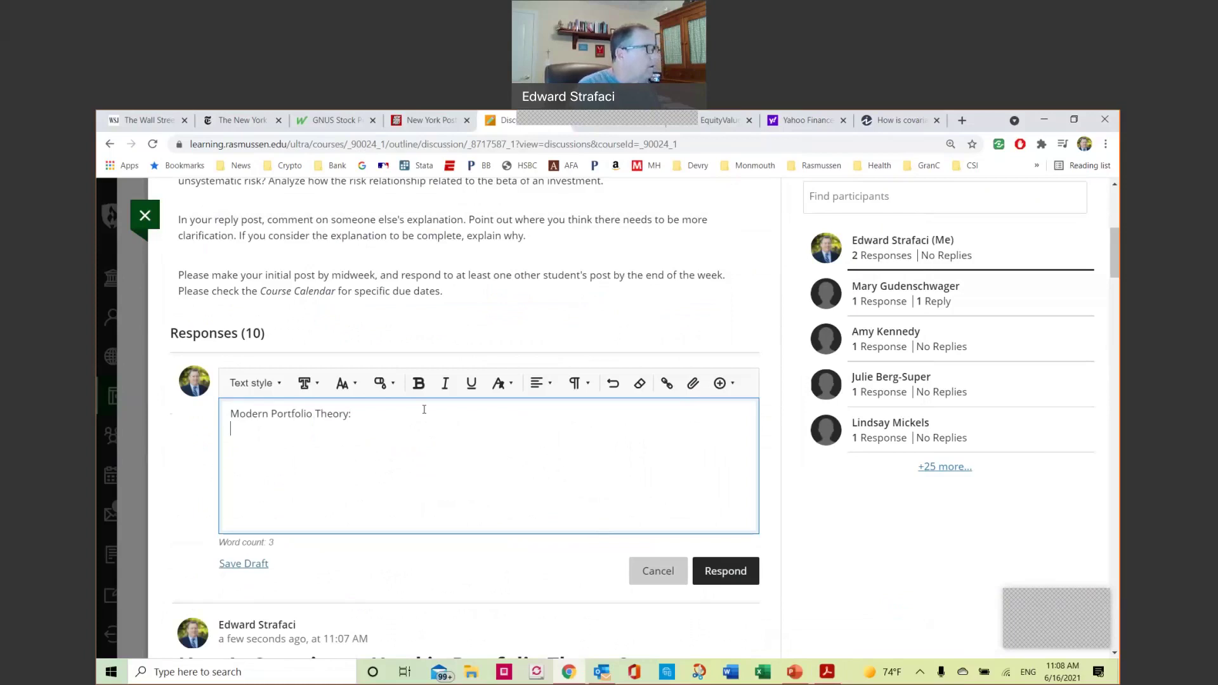
pyautogui.write('Please see attaced')
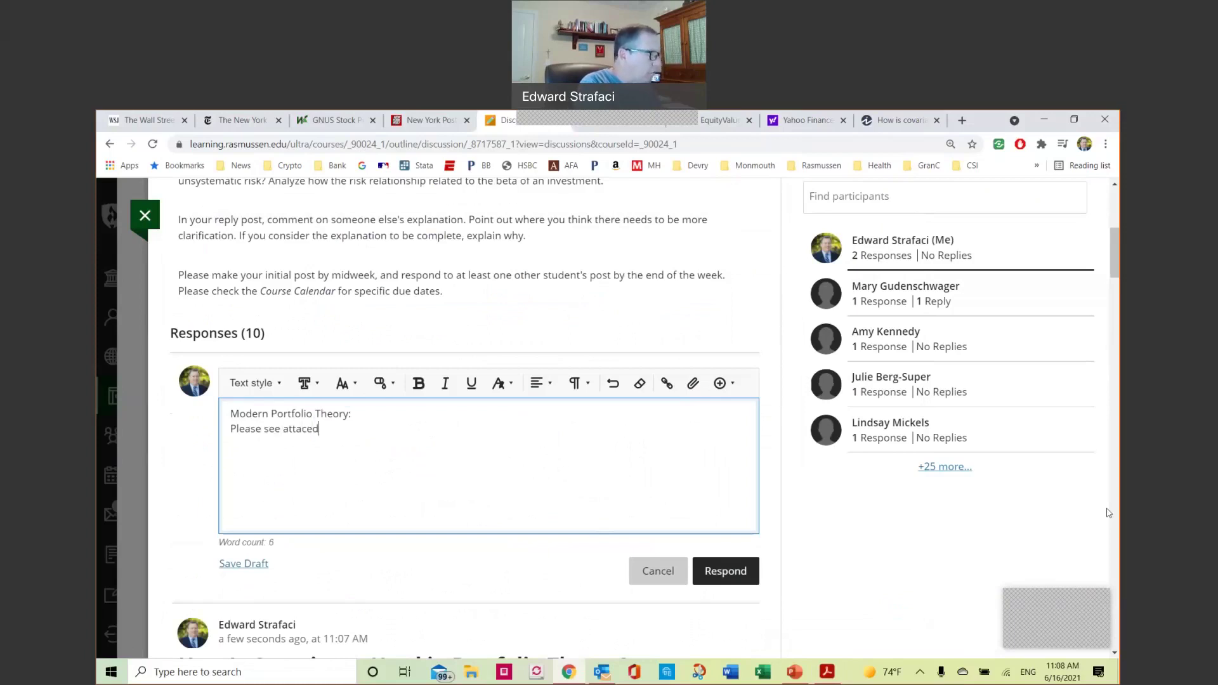
pyautogui.press('BackSpace')
pyautogui.press('BackSpace')
pyautogui.write('hed.')
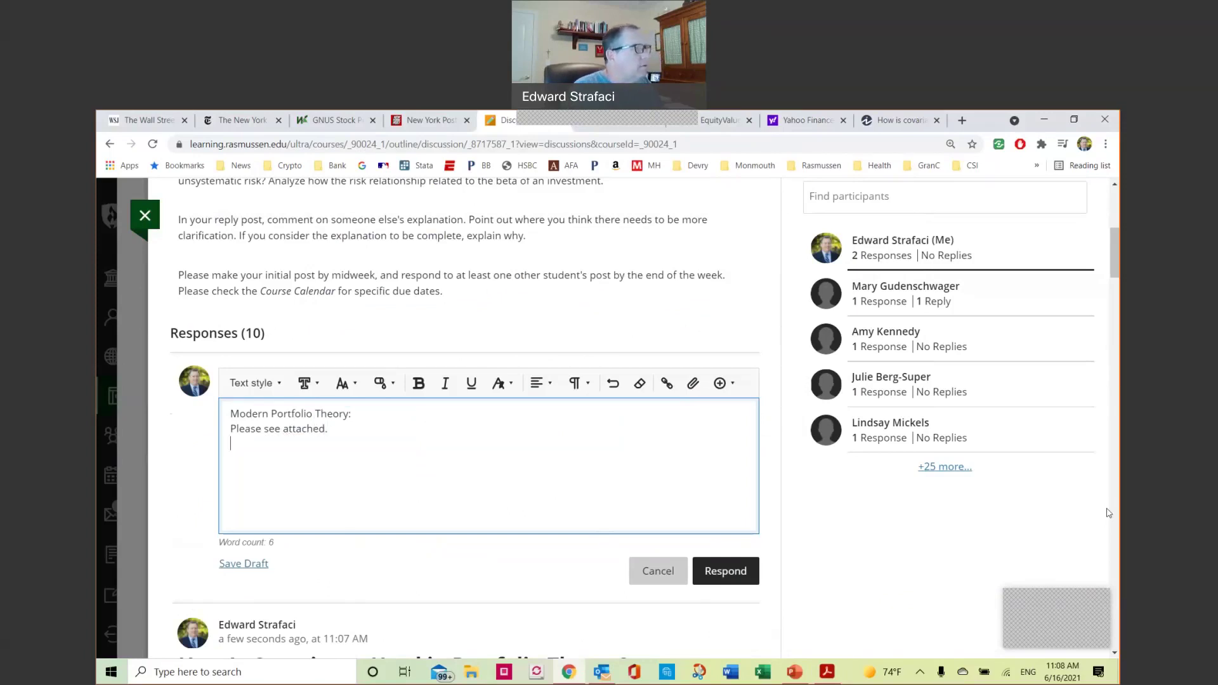
# Step: Attach CopelandTextCAPM.pdf from the CAPM folder under Pace > Comps to the response
pyautogui.click(693, 384)
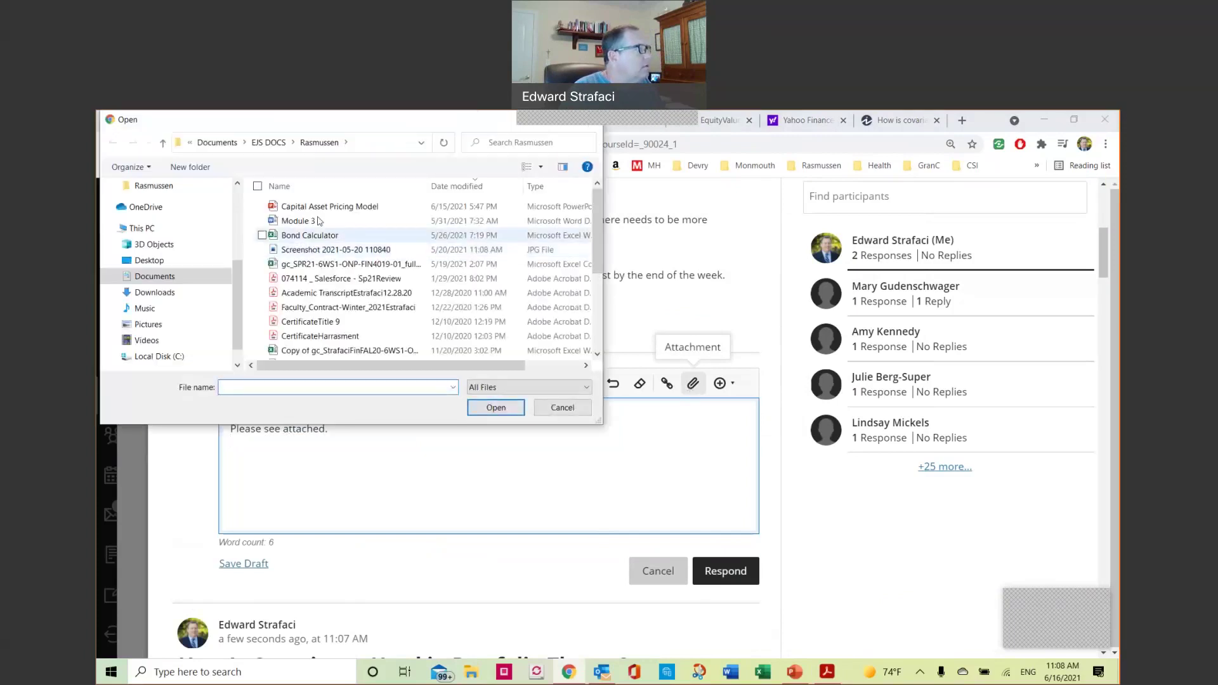
pyautogui.scroll(3, 177, 235)
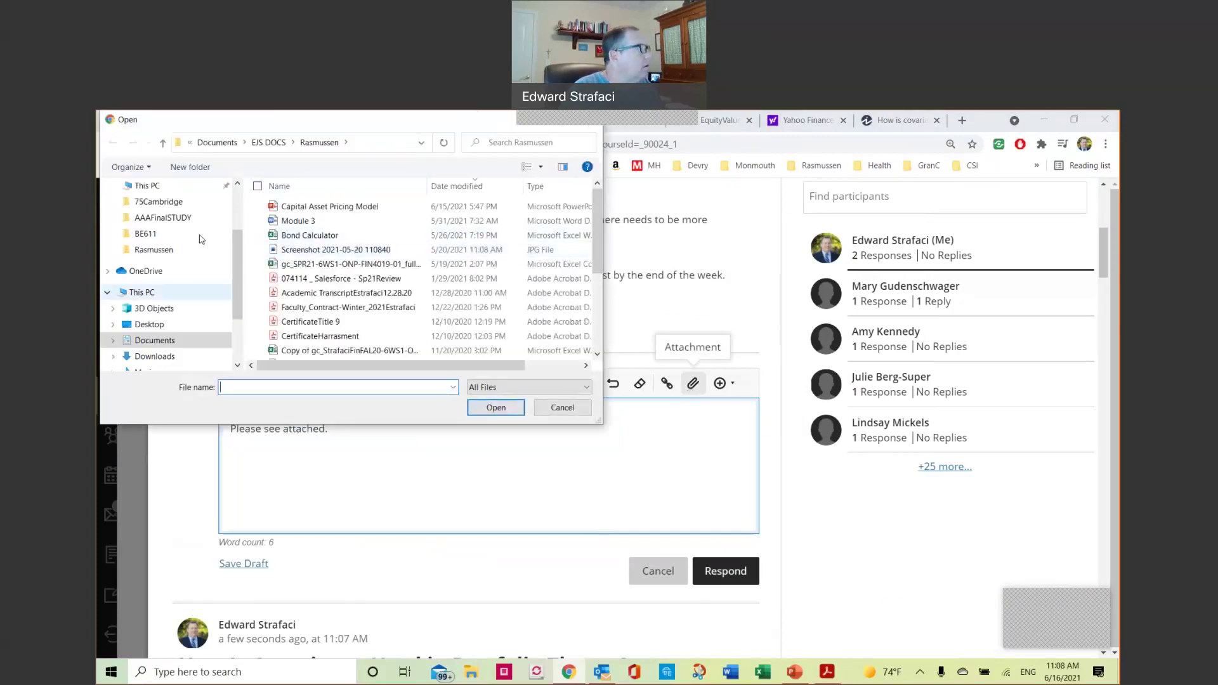
pyautogui.click(163, 250)
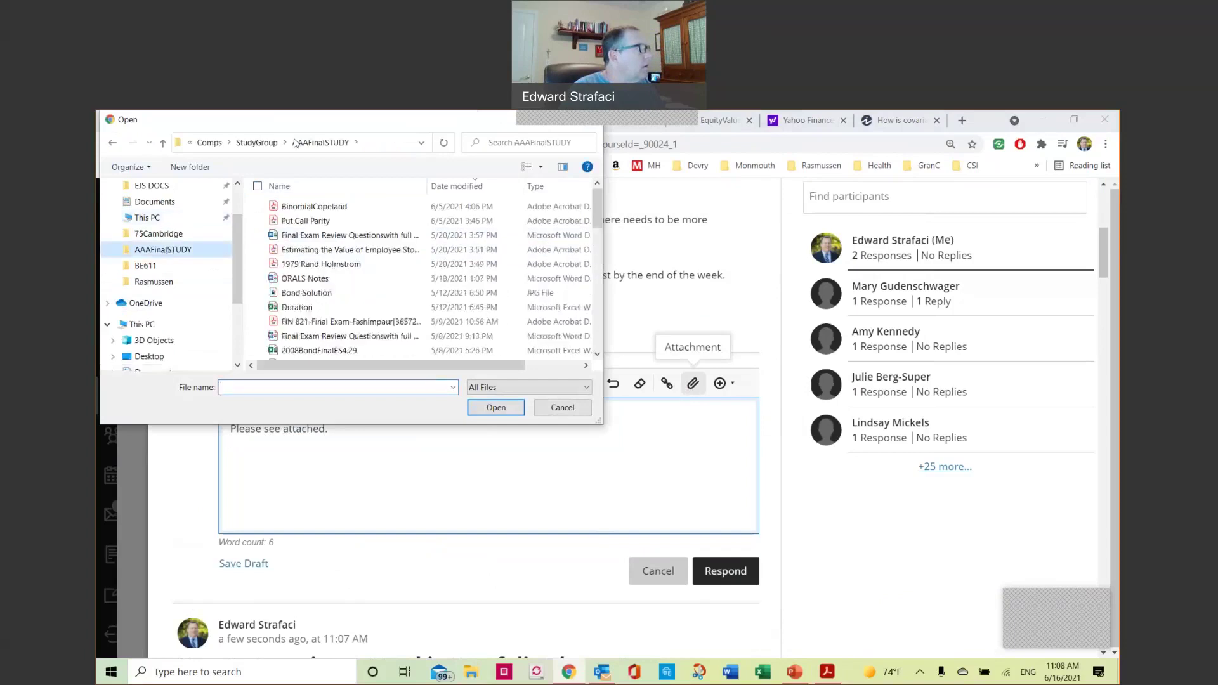
pyautogui.click(210, 144)
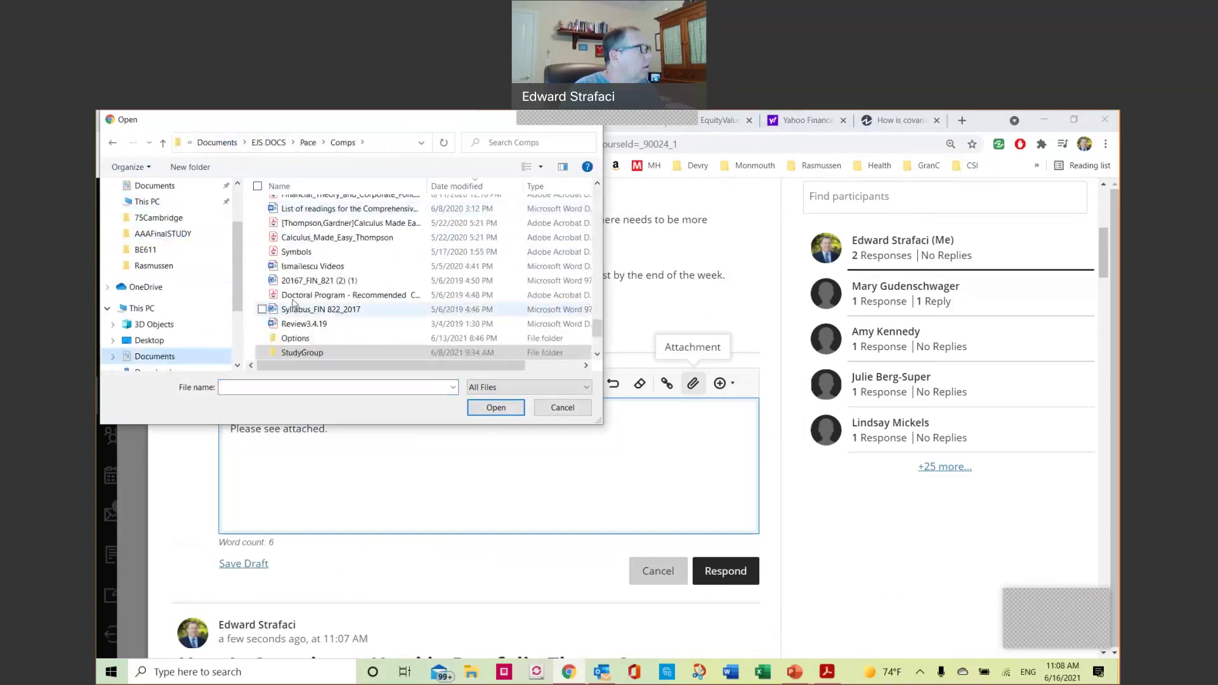
pyautogui.scroll(-3, 307, 329)
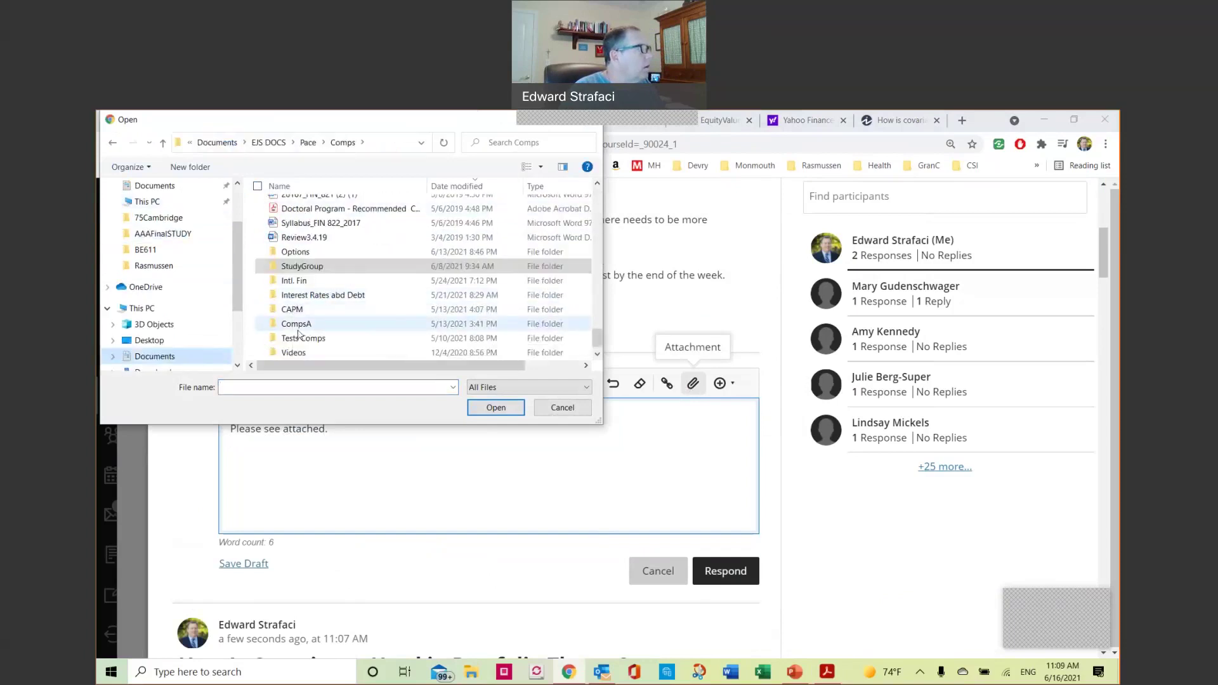
pyautogui.doubleClick(293, 309)
pyautogui.click(317, 198)
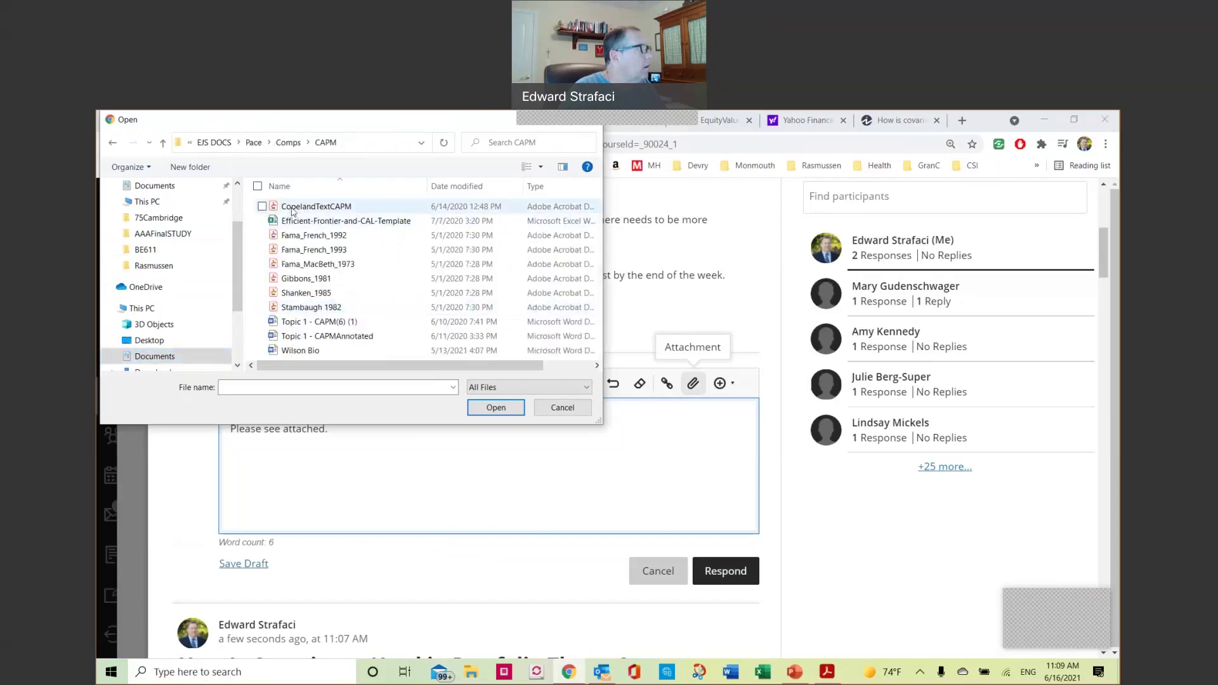
pyautogui.doubleClick(317, 198)
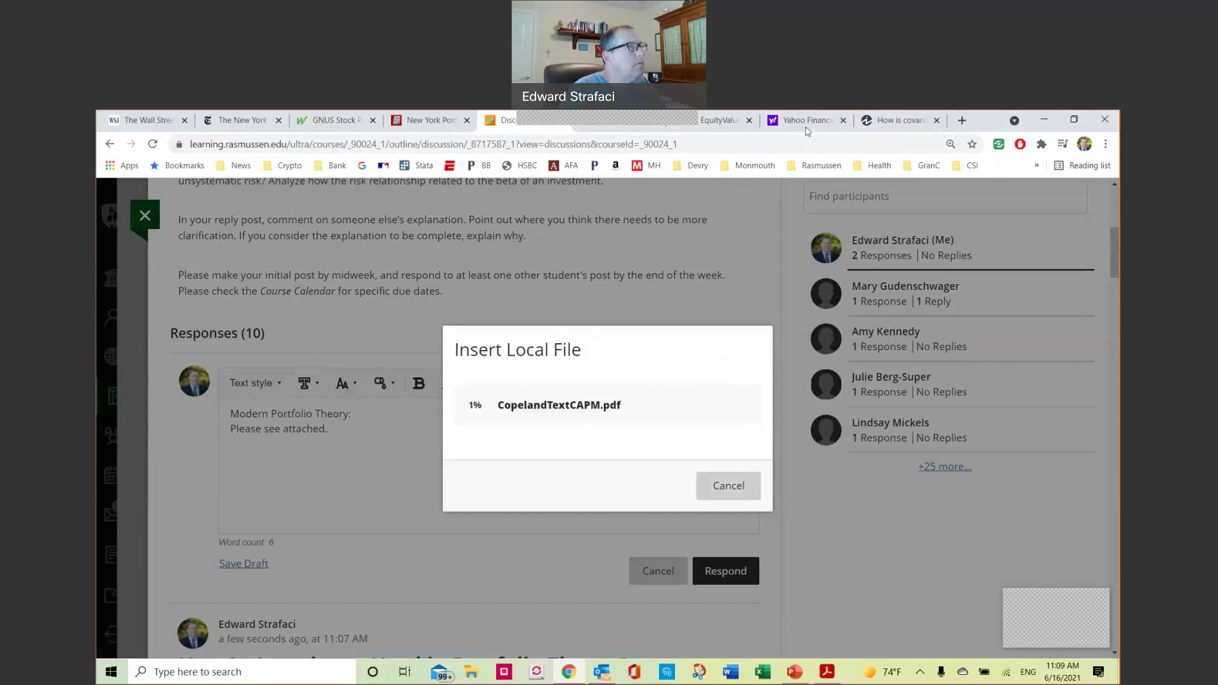
# Step: Open the EquityValue Models video page on YouTube and browse the Finance Academy playlist down to the Capital Asset Pricing Model videos
pyautogui.click(880, 131)
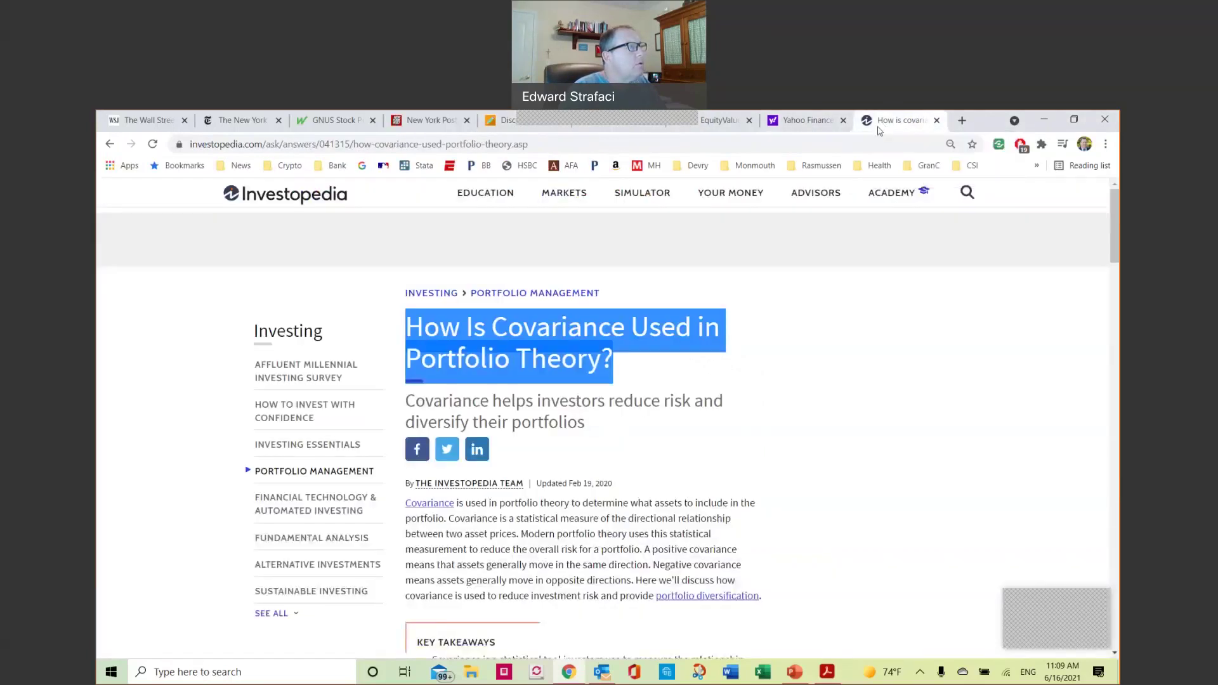
pyautogui.click(1073, 122)
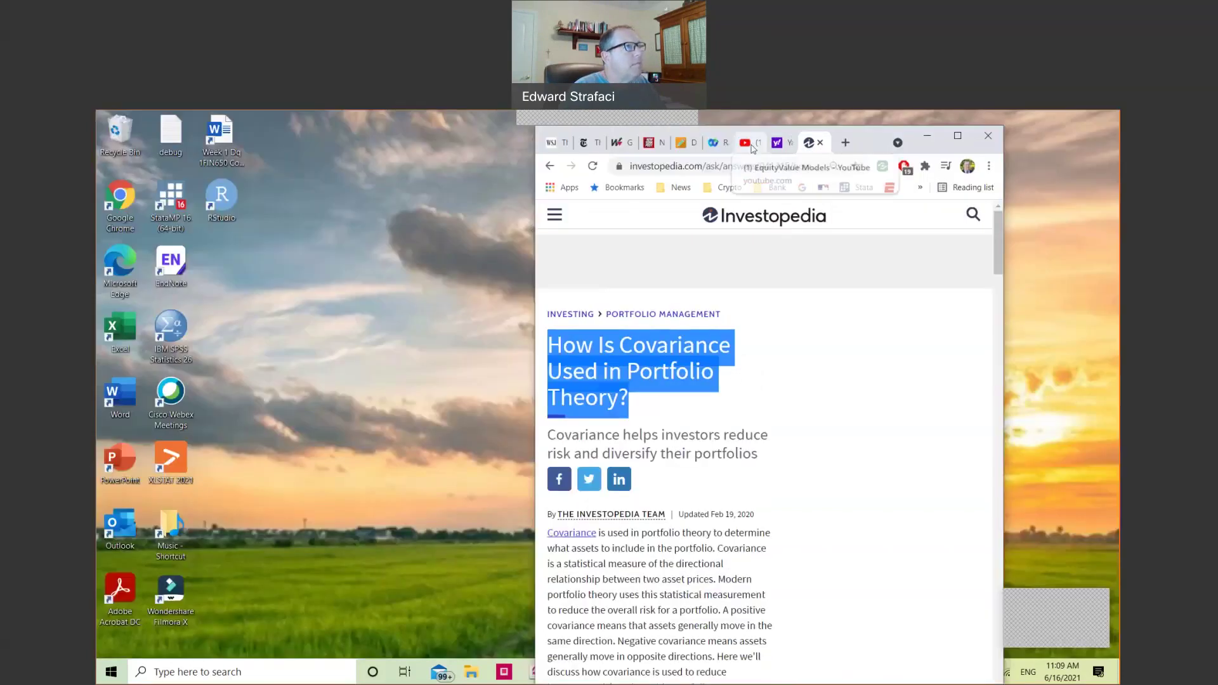
pyautogui.click(749, 143)
pyautogui.click(958, 136)
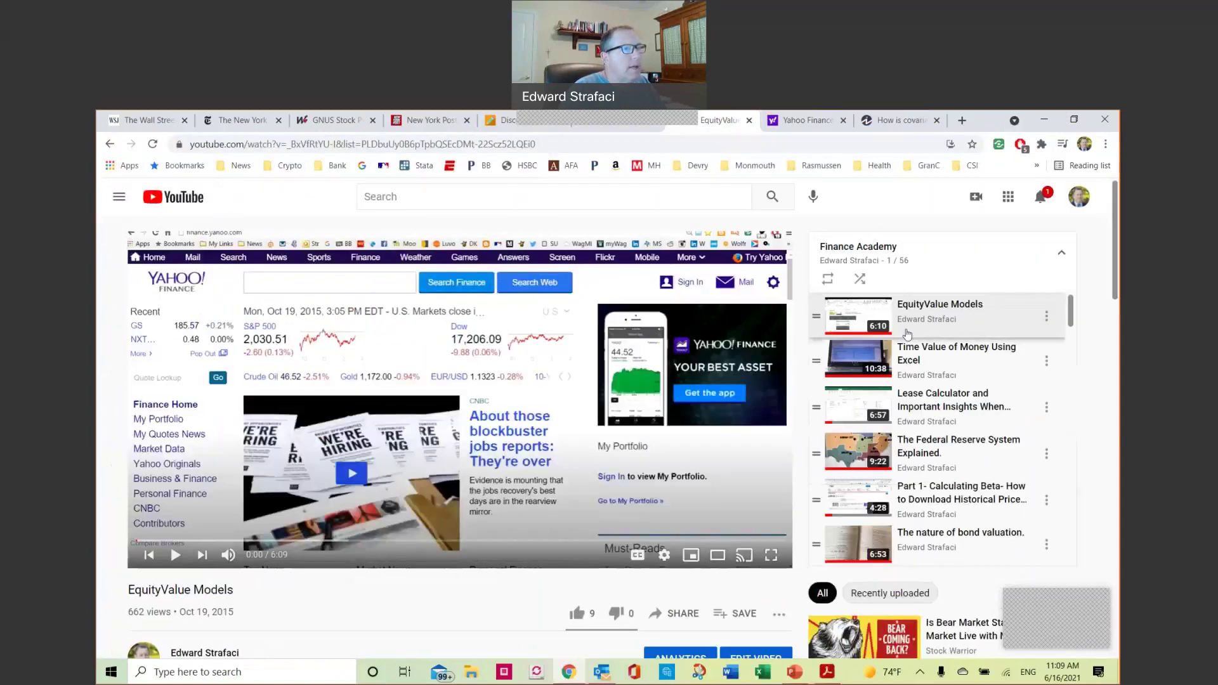
pyautogui.scroll(-3, 907, 335)
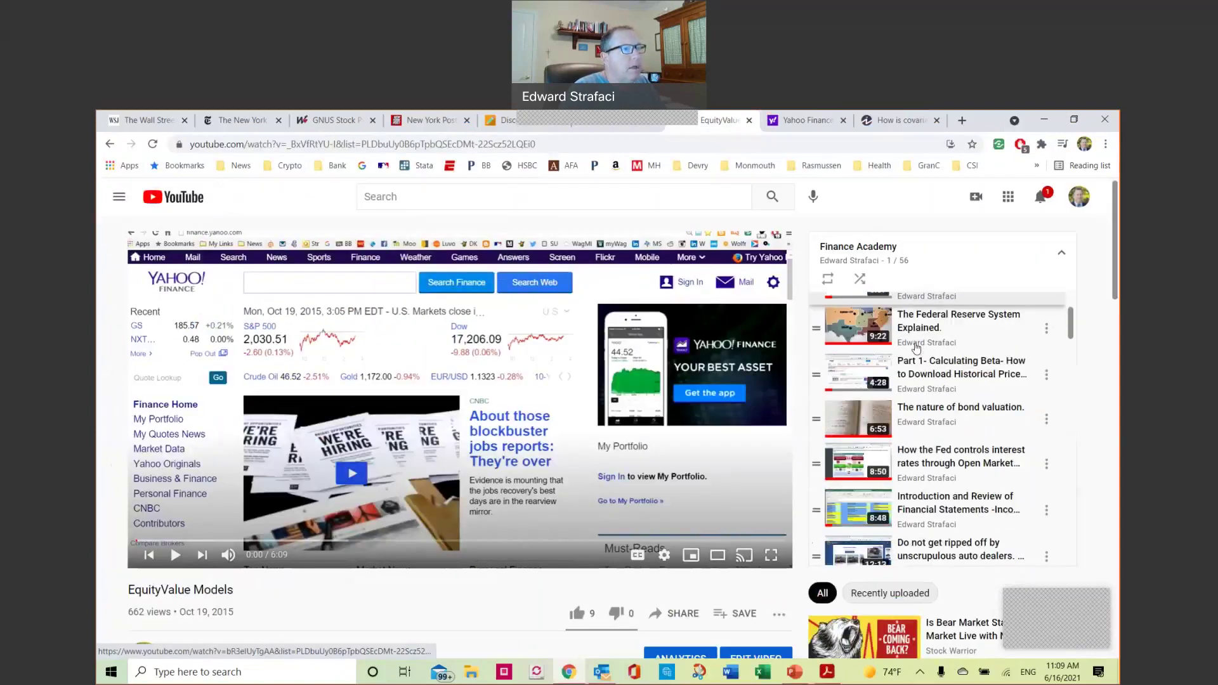
pyautogui.scroll(-3, 914, 340)
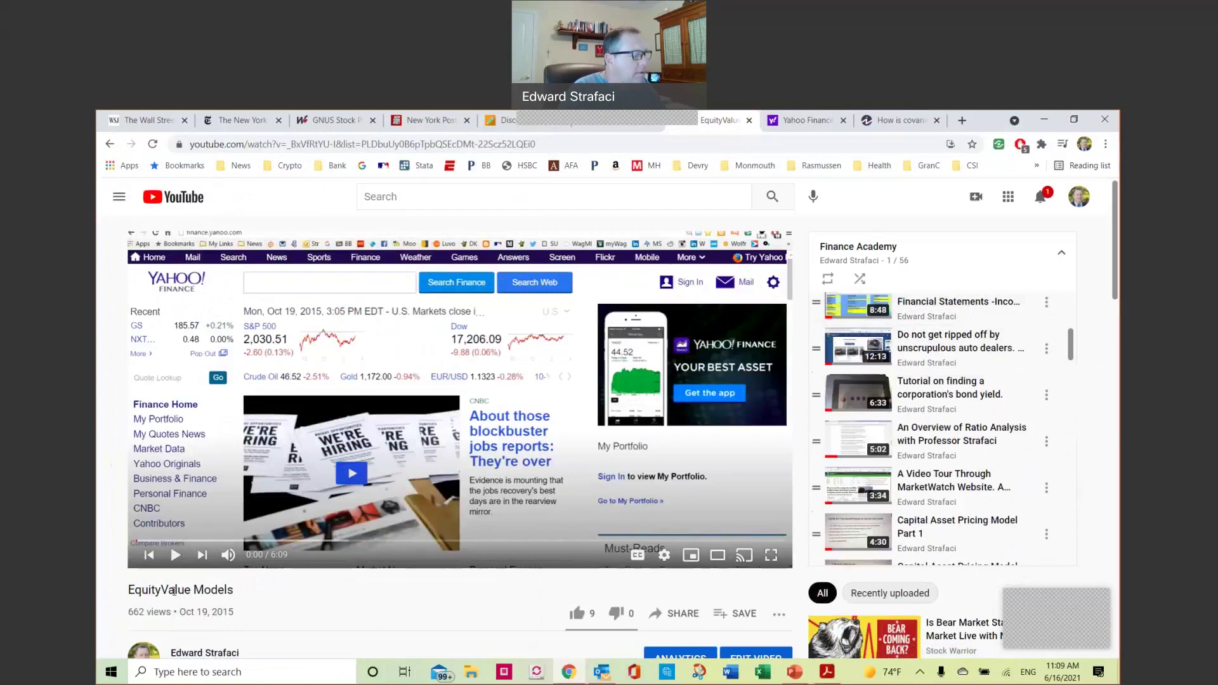
pyautogui.moveTo(229, 565)
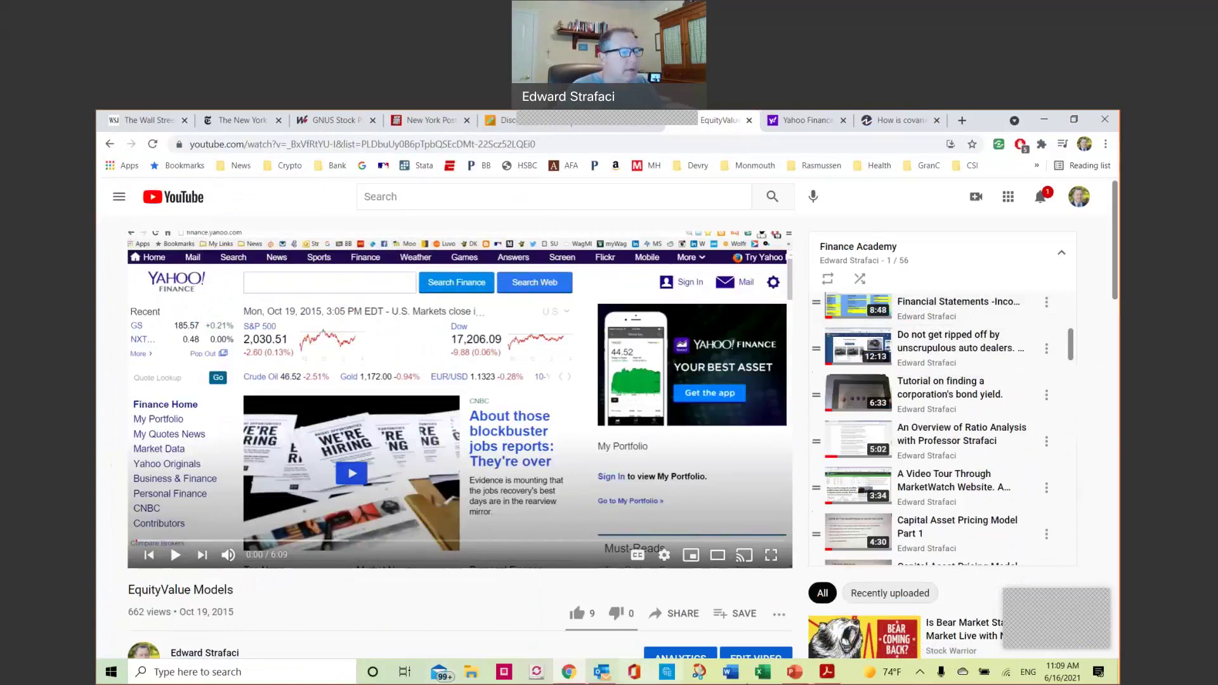
# Step: Switch to Excel, create a blank workbook in a maximized window, and enter 1.5 in cell D7
pyautogui.click(758, 674)
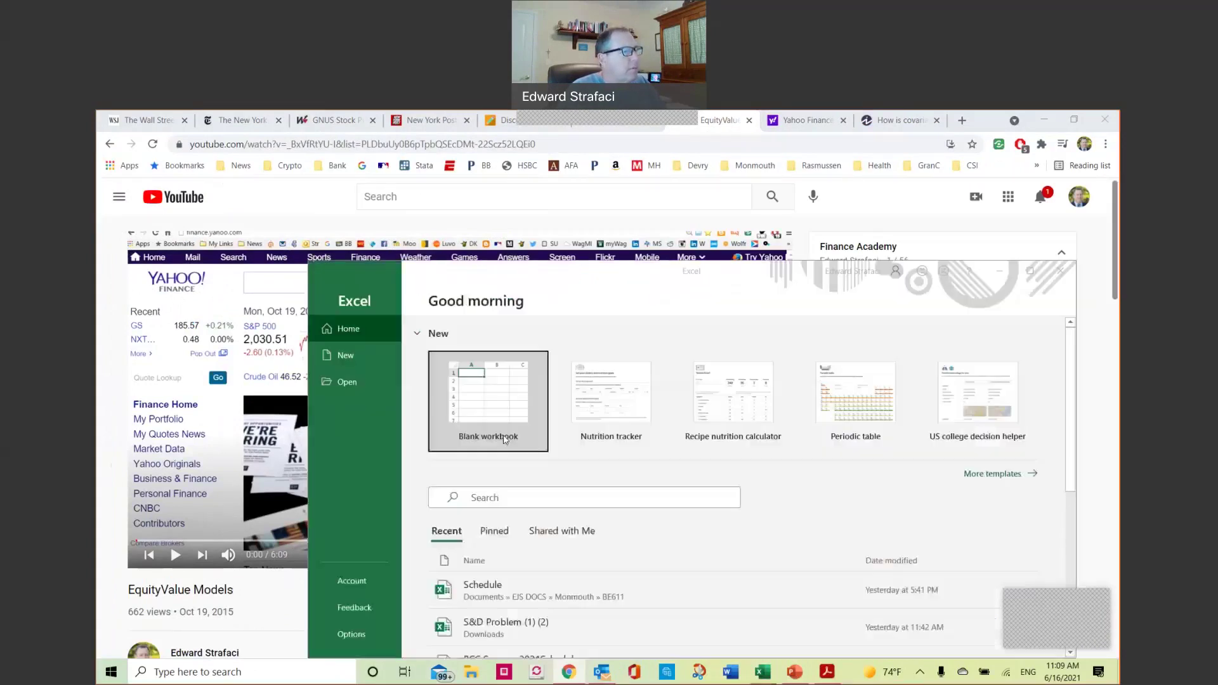
pyautogui.click(1037, 276)
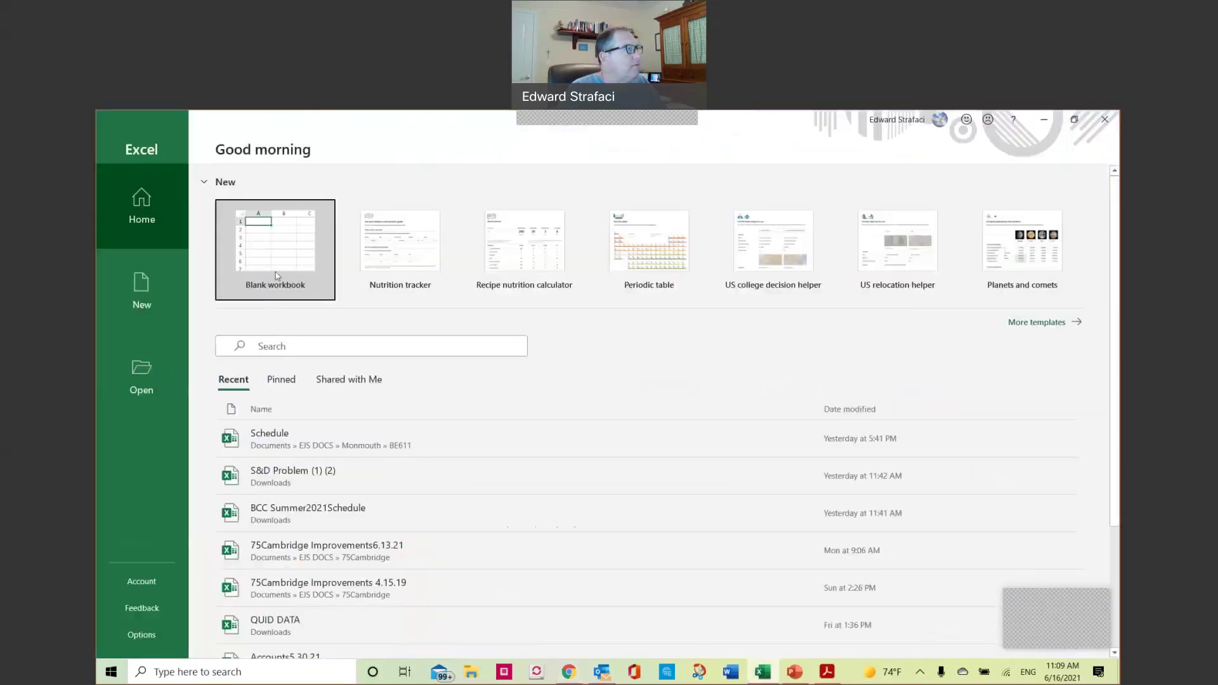
pyautogui.click(274, 272)
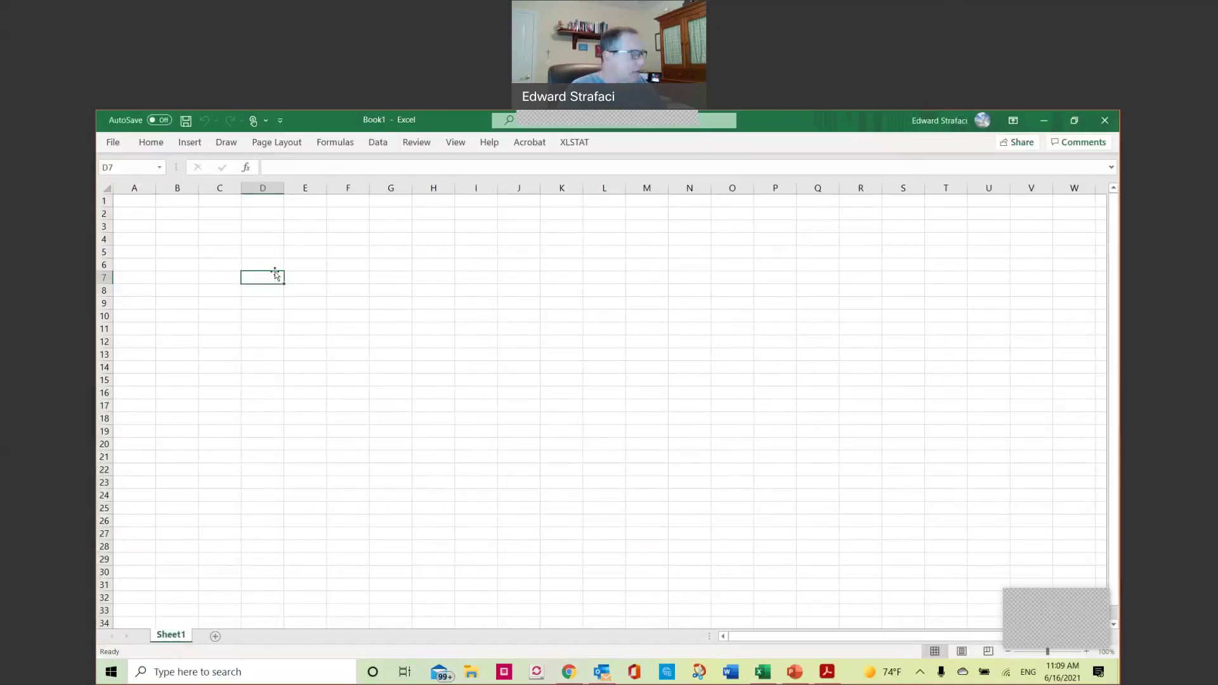
pyautogui.write('1.5')
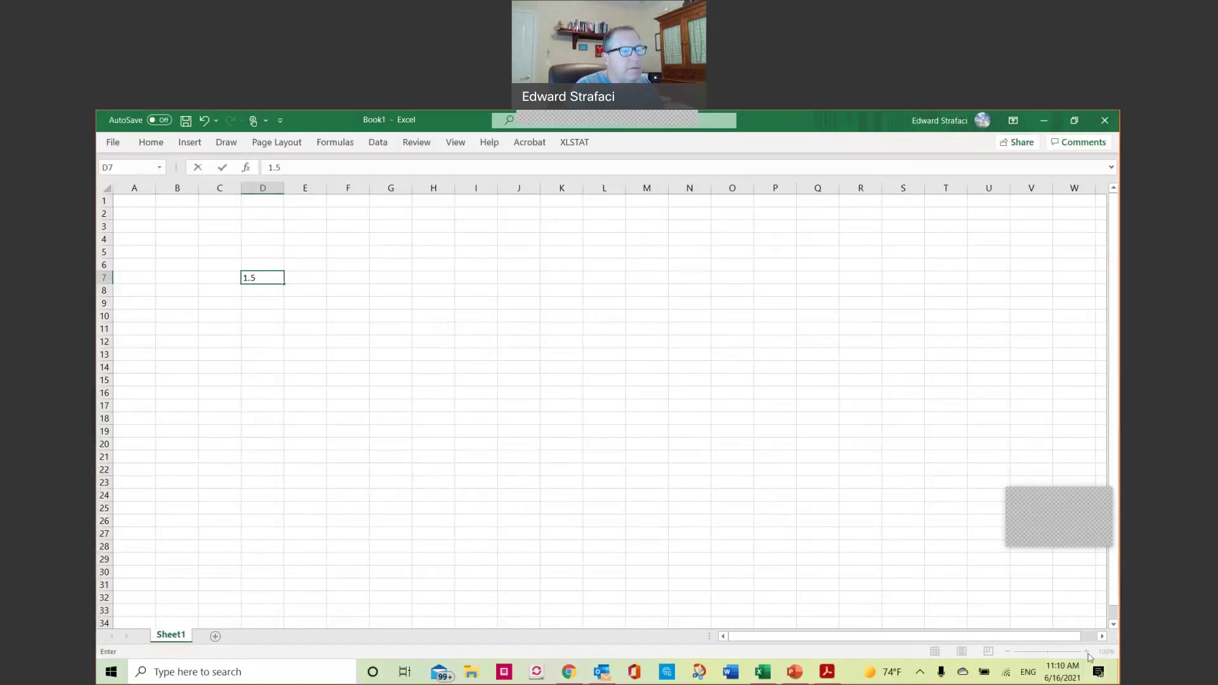
pyautogui.click(758, 391)
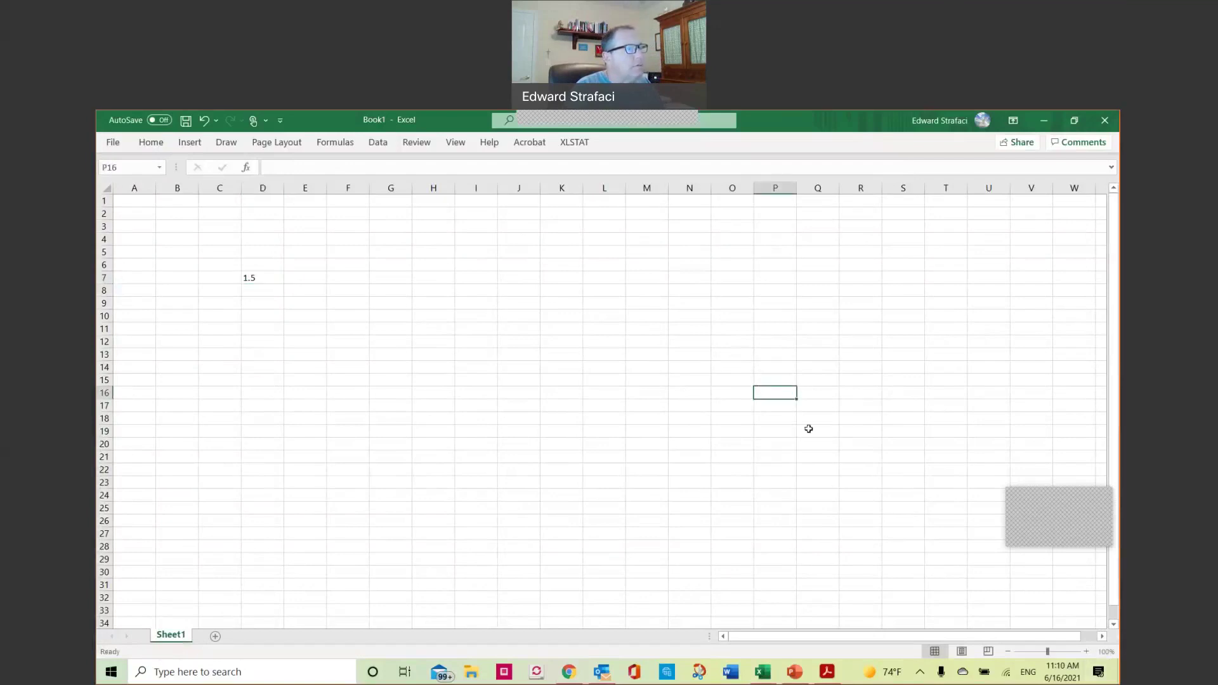
# Step: Enlarge the sheet view to 140% and enter .15 in cell D8, directly below the 1.5
pyautogui.click(1085, 651)
pyautogui.click(1085, 651)
pyautogui.click(1086, 652)
pyautogui.click(329, 335)
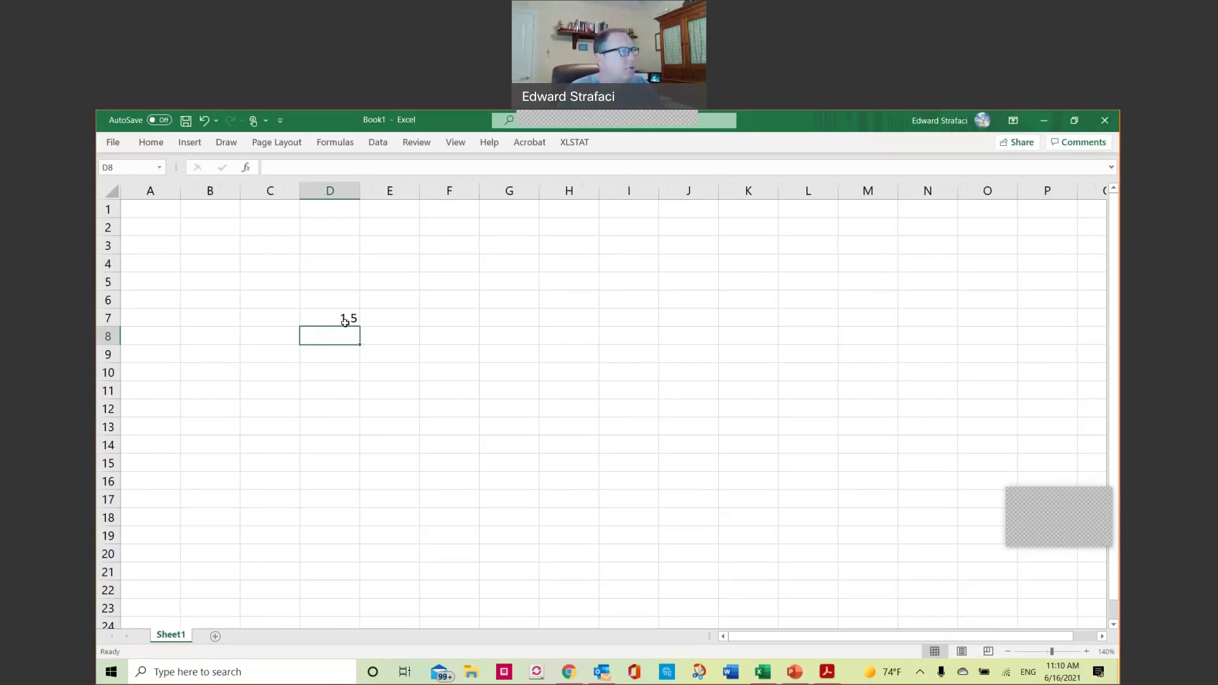
pyautogui.click(345, 317)
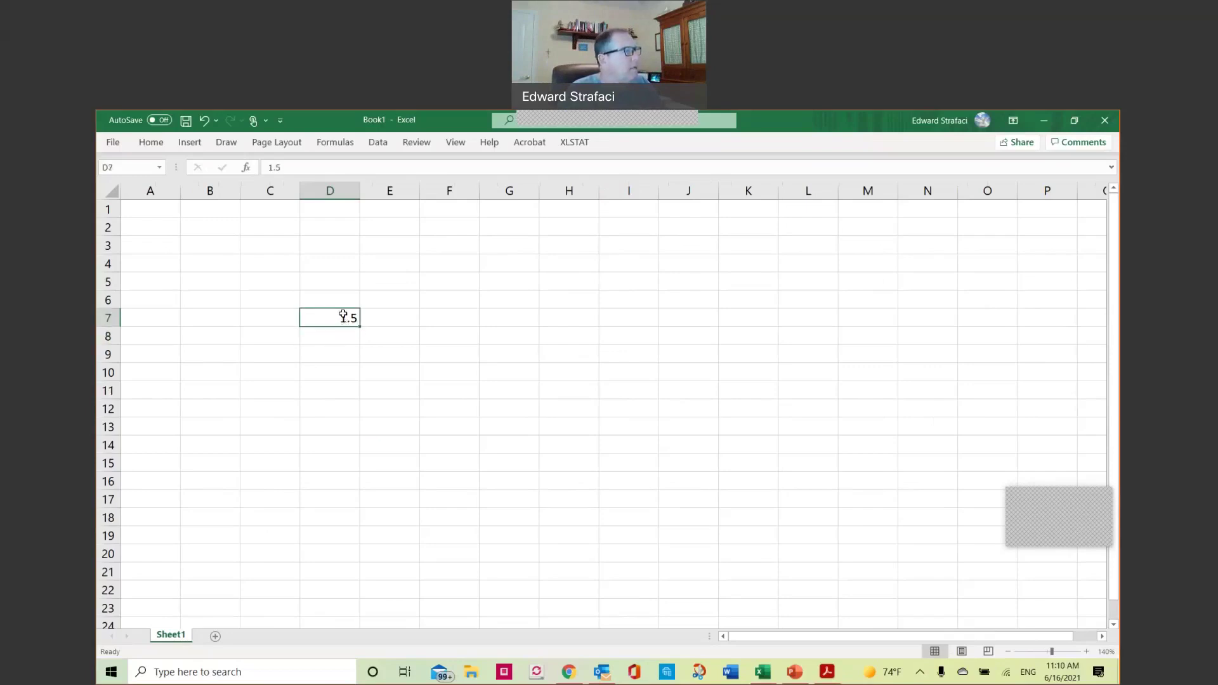
pyautogui.click(347, 337)
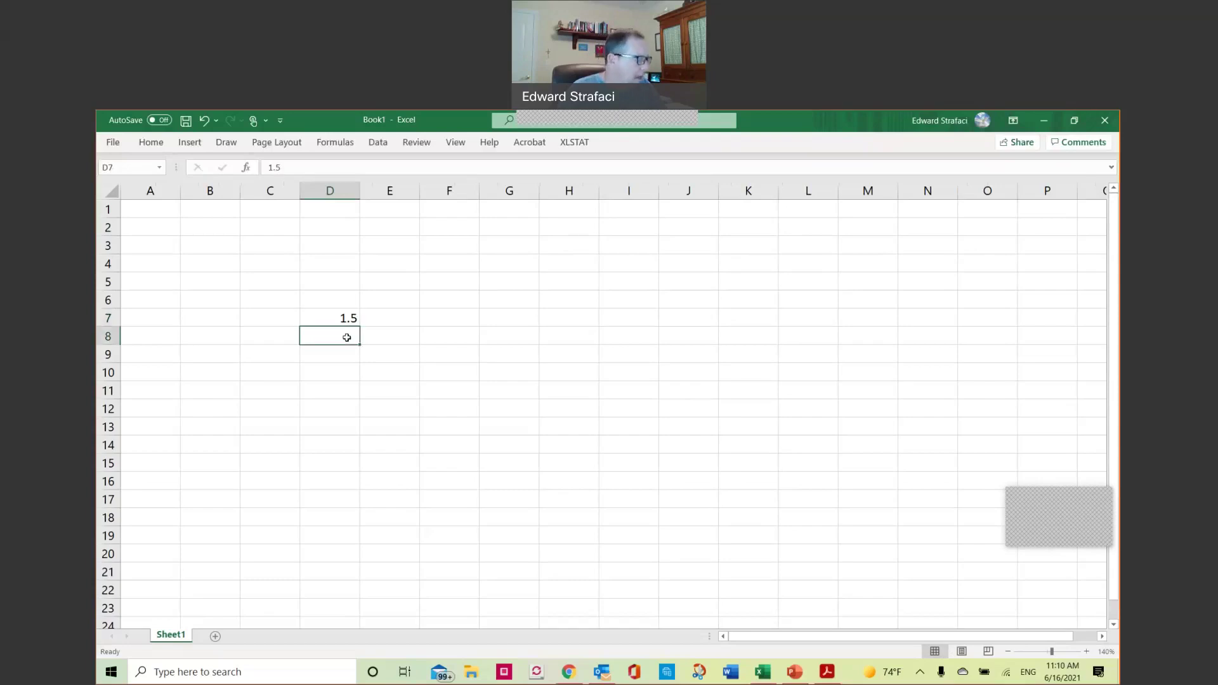
pyautogui.write('.')
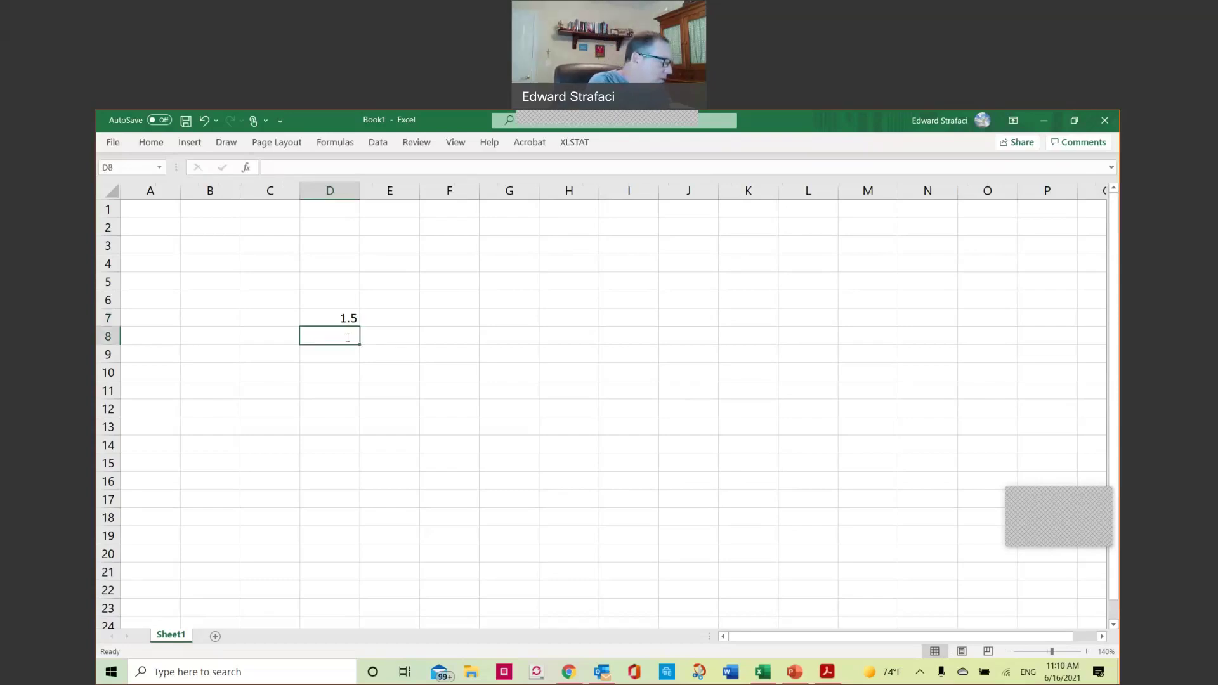
pyautogui.write('15')
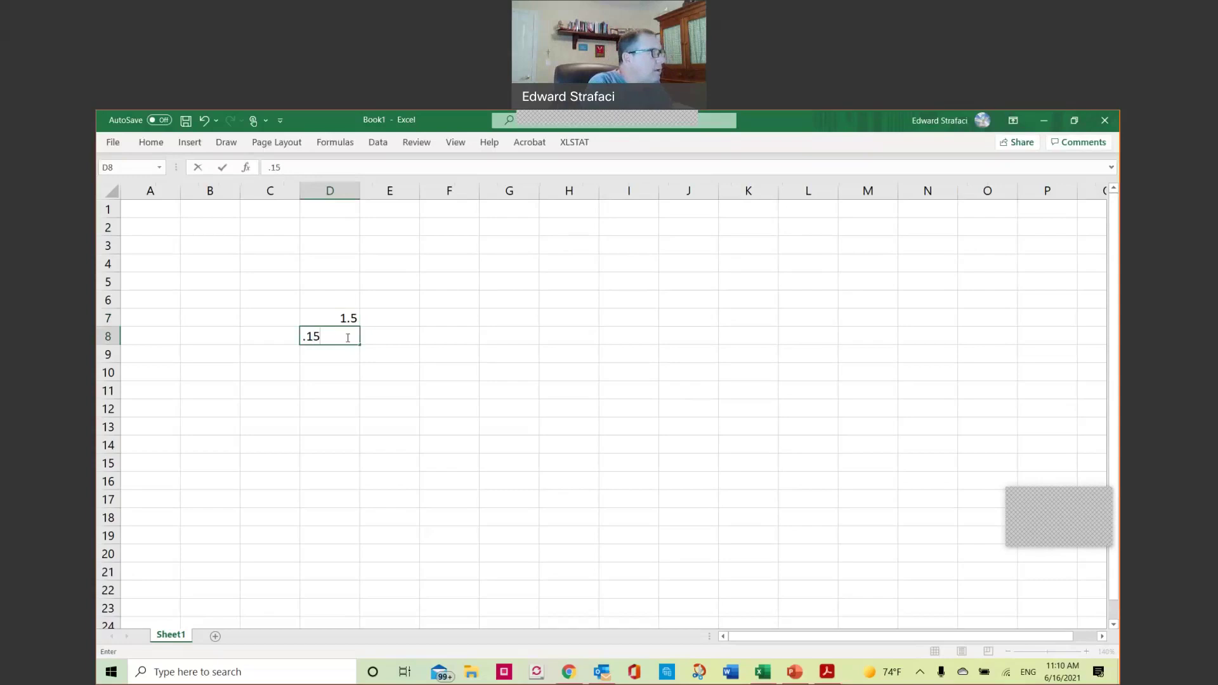
pyautogui.press('Return')
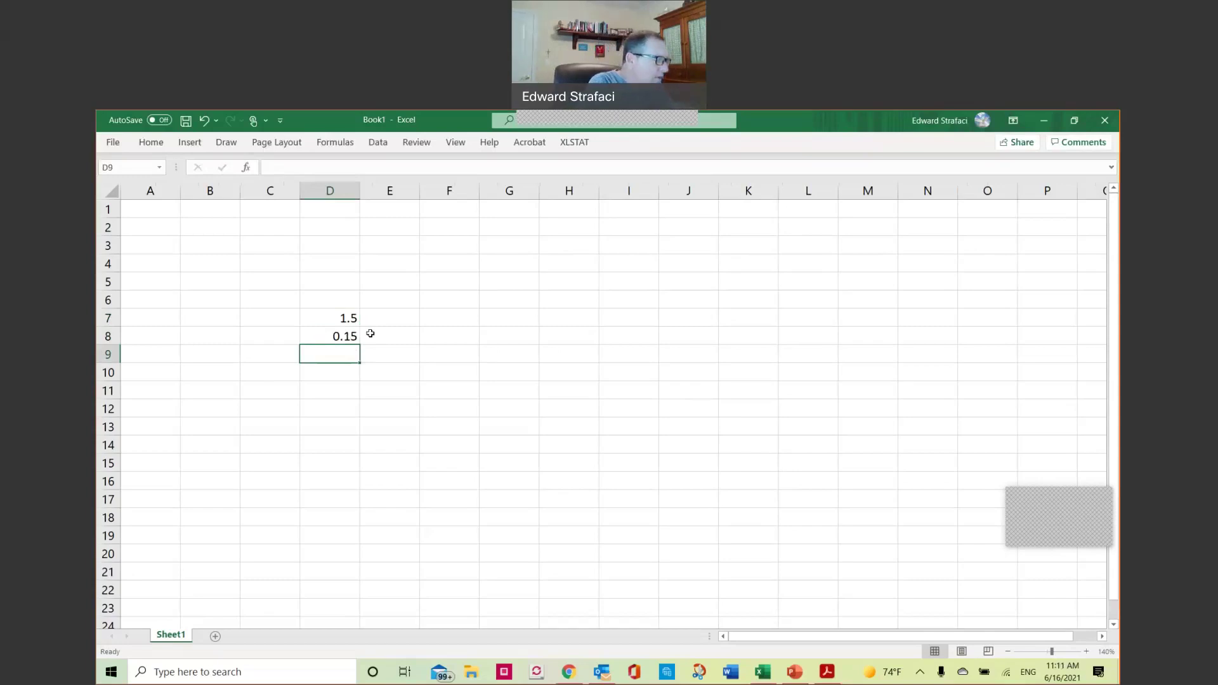
# Step: Enter the formula =D7/D8 in cell D9 to divide the first value by the second
pyautogui.write('=')
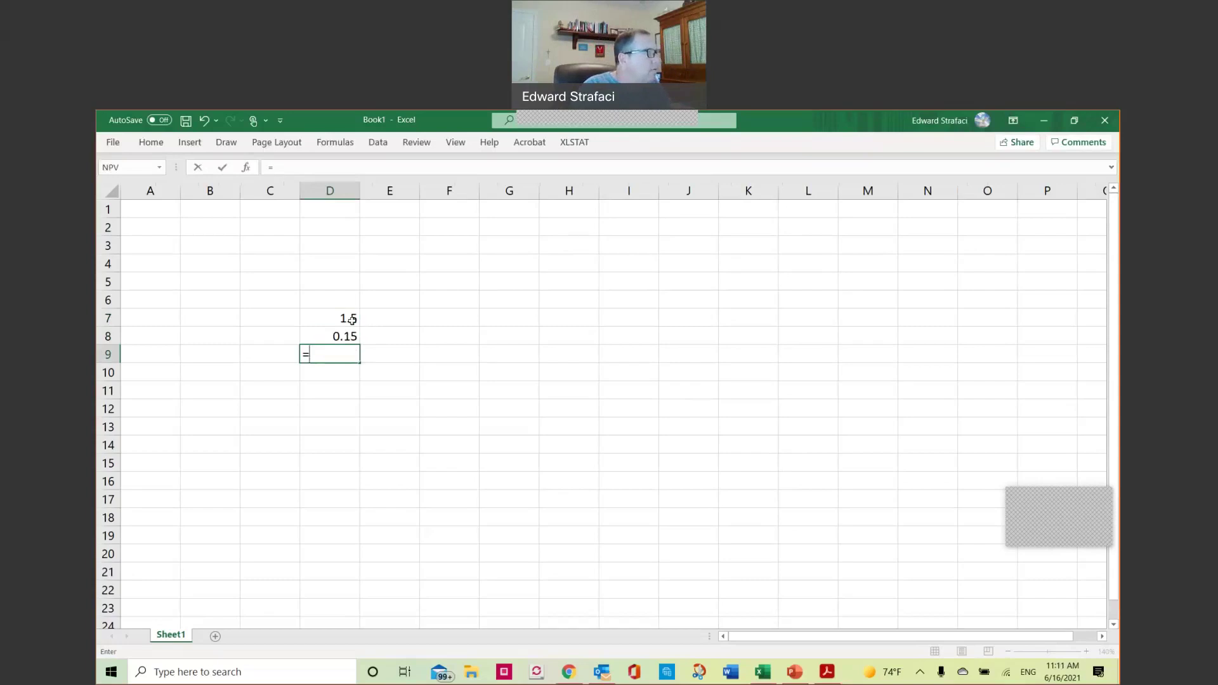
pyautogui.click(352, 320)
pyautogui.write('/')
pyautogui.click(345, 335)
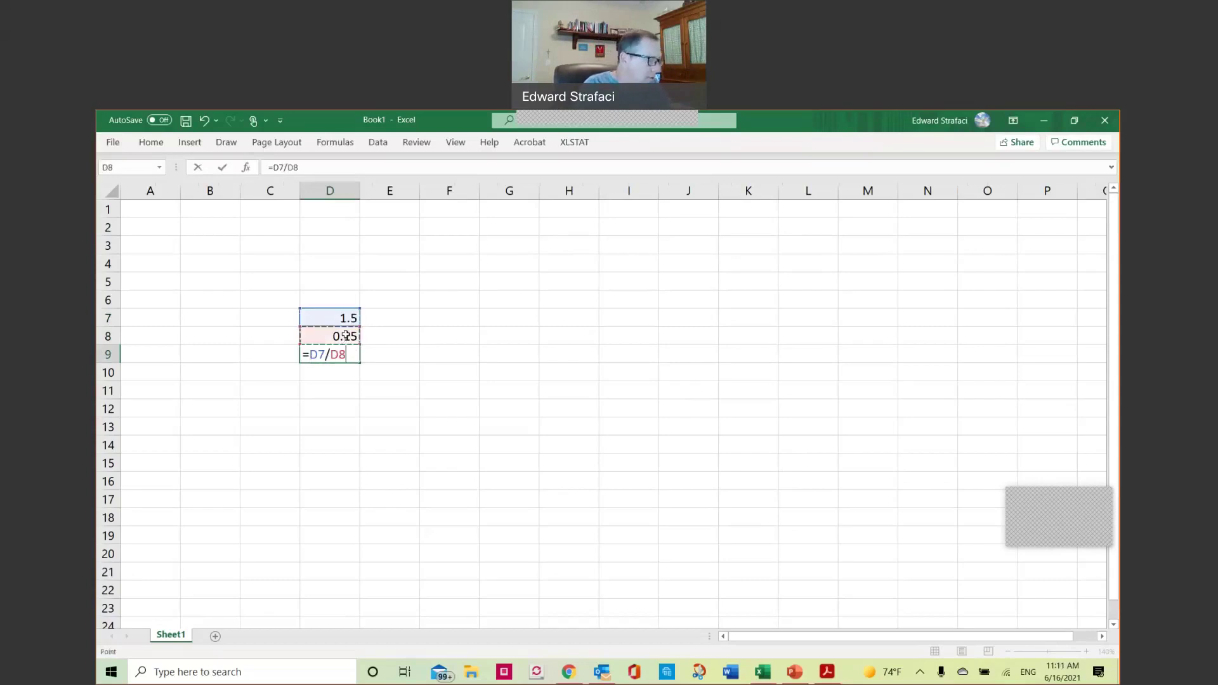
pyautogui.press('Return')
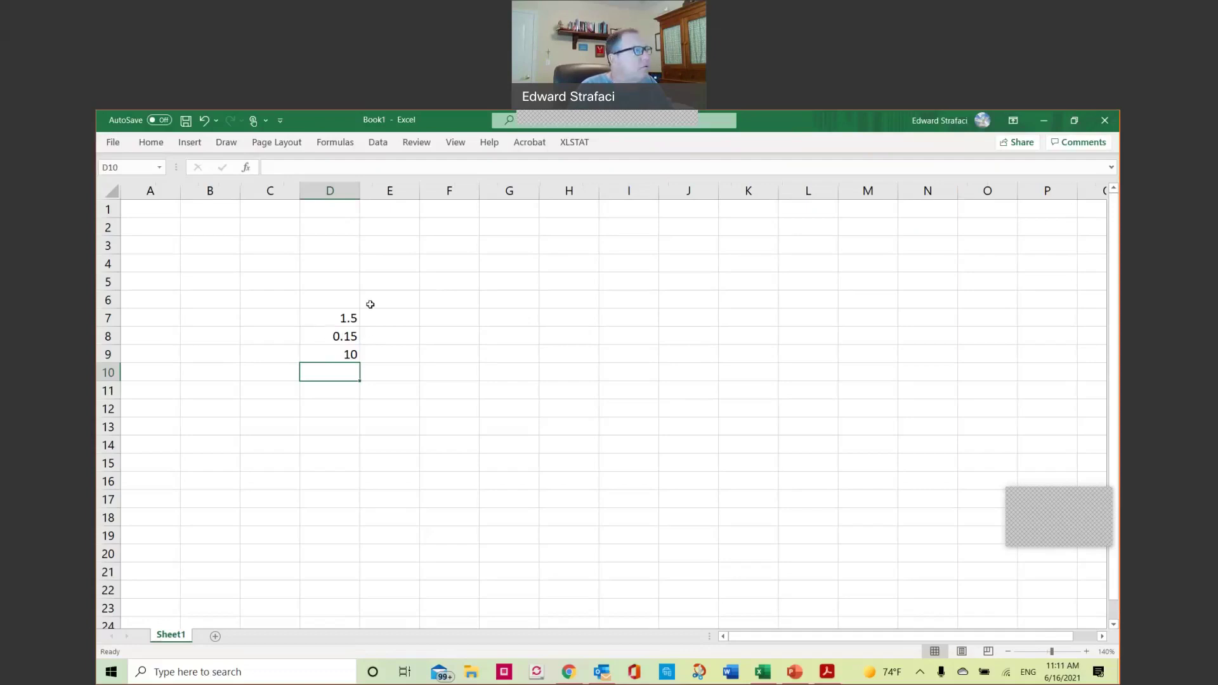
# Step: Enter .03 in cell E7, beside the 1.5
pyautogui.click(387, 317)
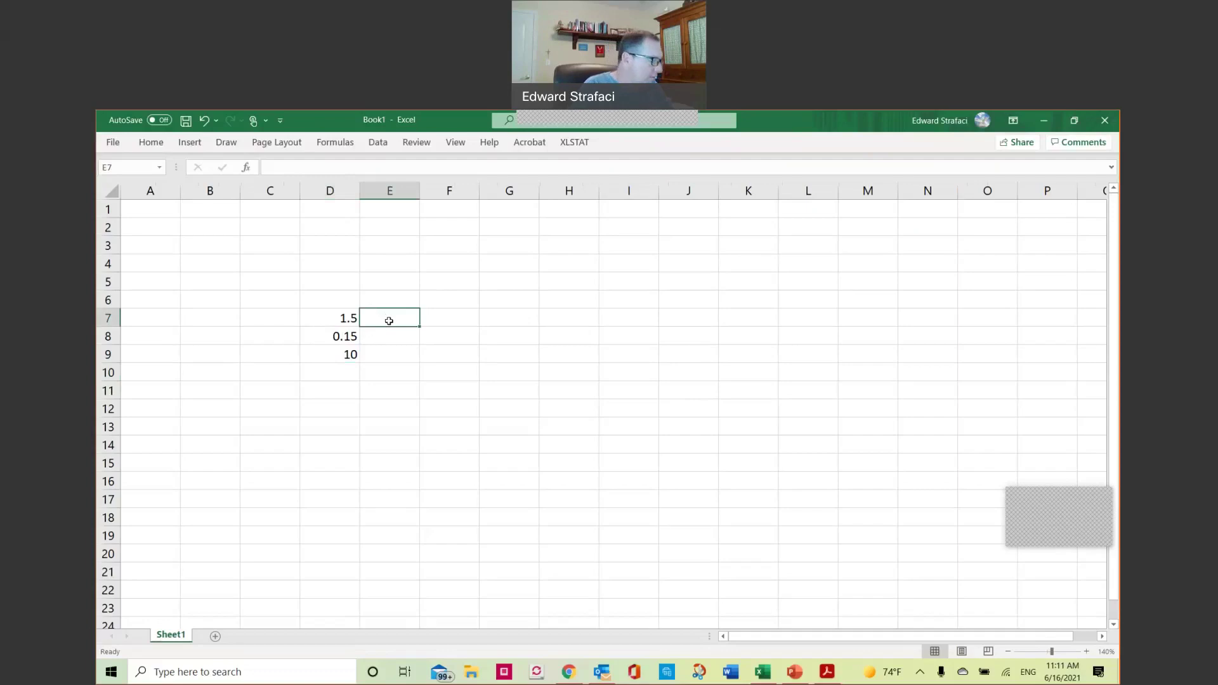
pyautogui.write('.')
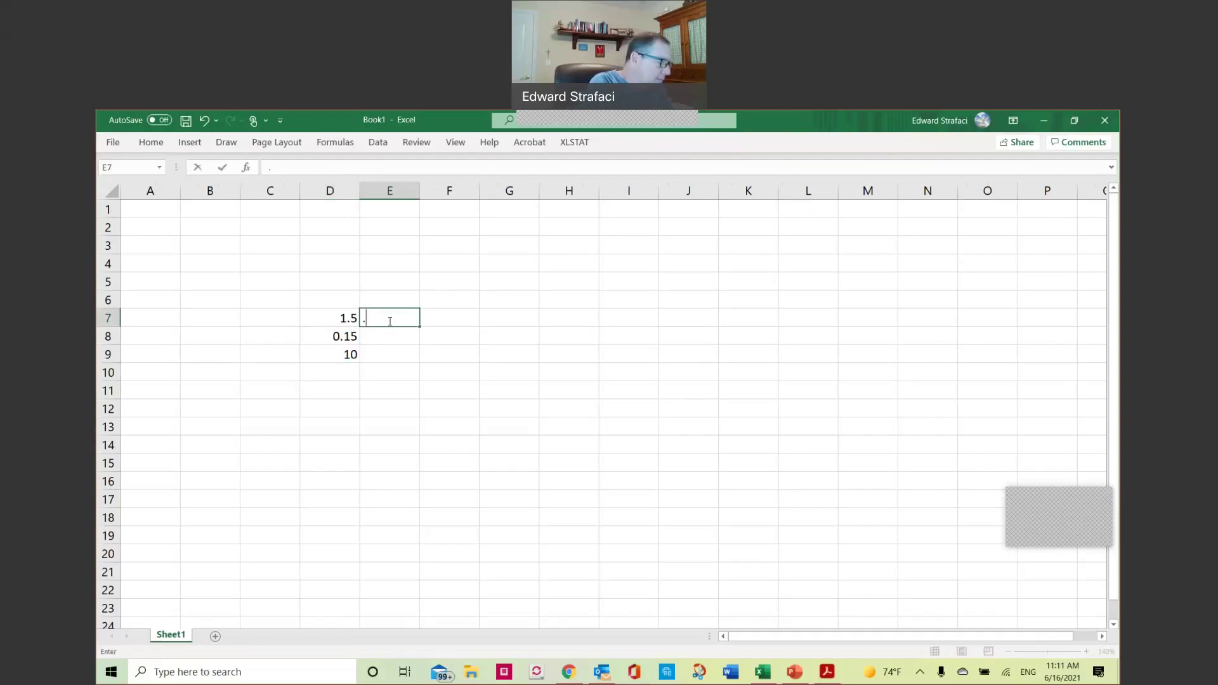
pyautogui.write('03')
pyautogui.press('Return')
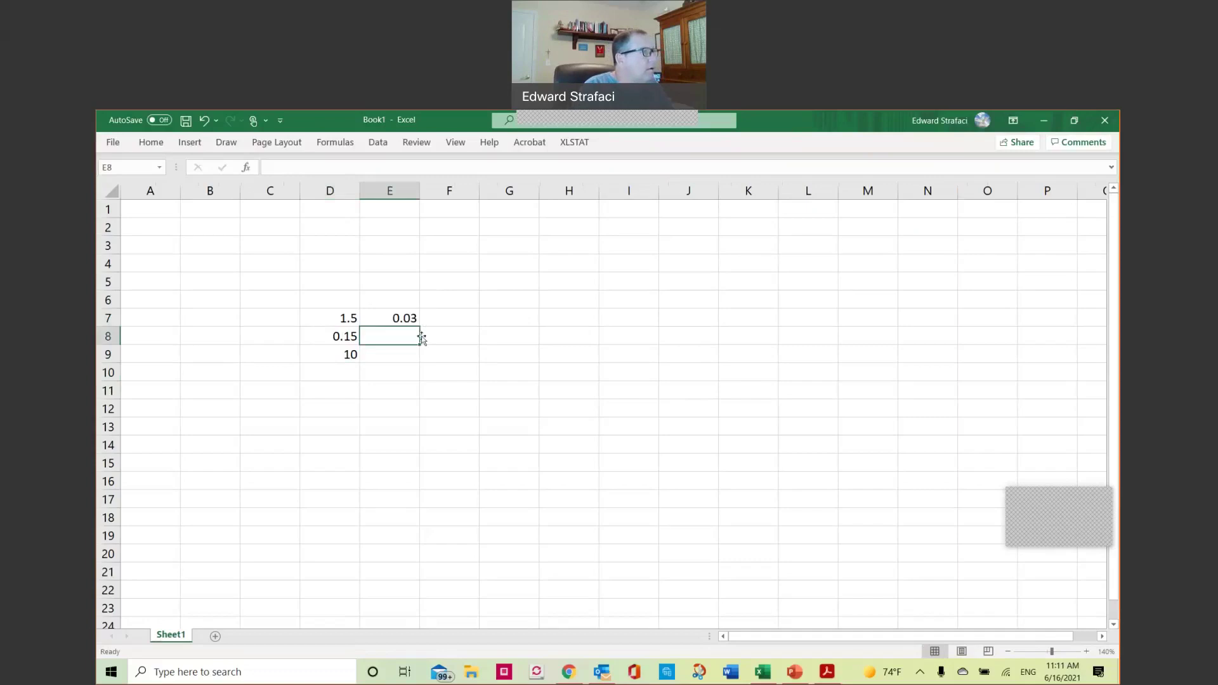
# Step: Enter the formula =D9/(D8-E7) in cell D10, below the no-growth result
pyautogui.click(333, 371)
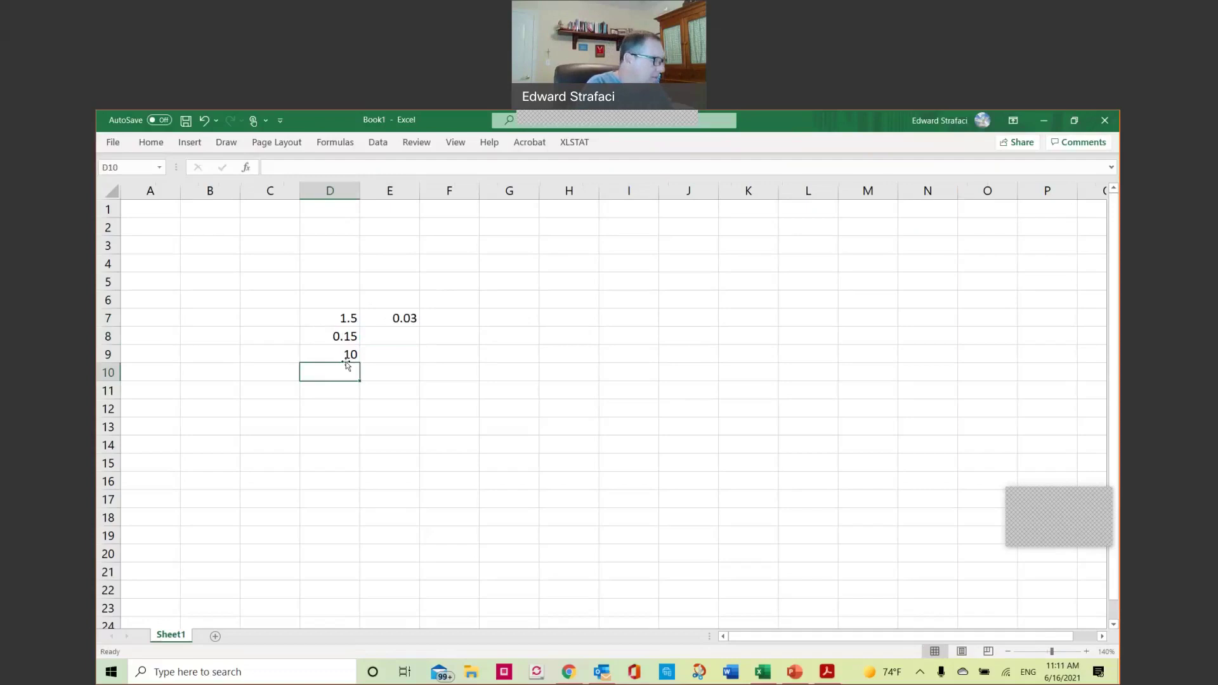
pyautogui.write('=')
pyautogui.click(343, 350)
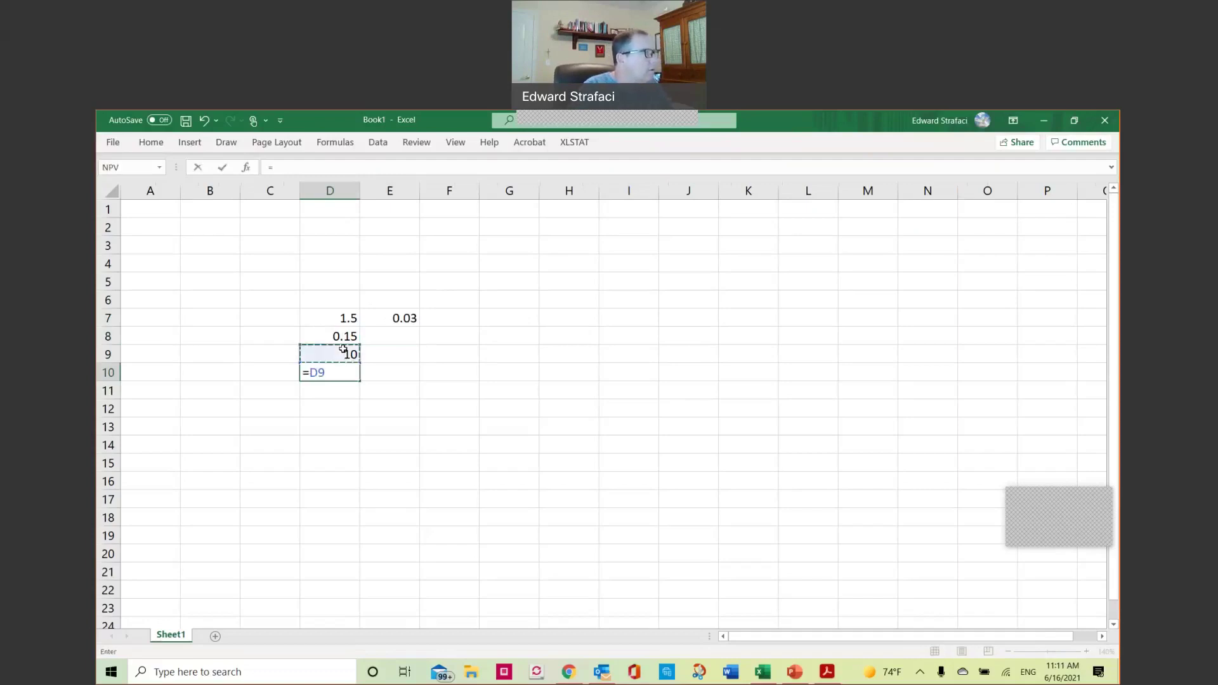
pyautogui.write('/(')
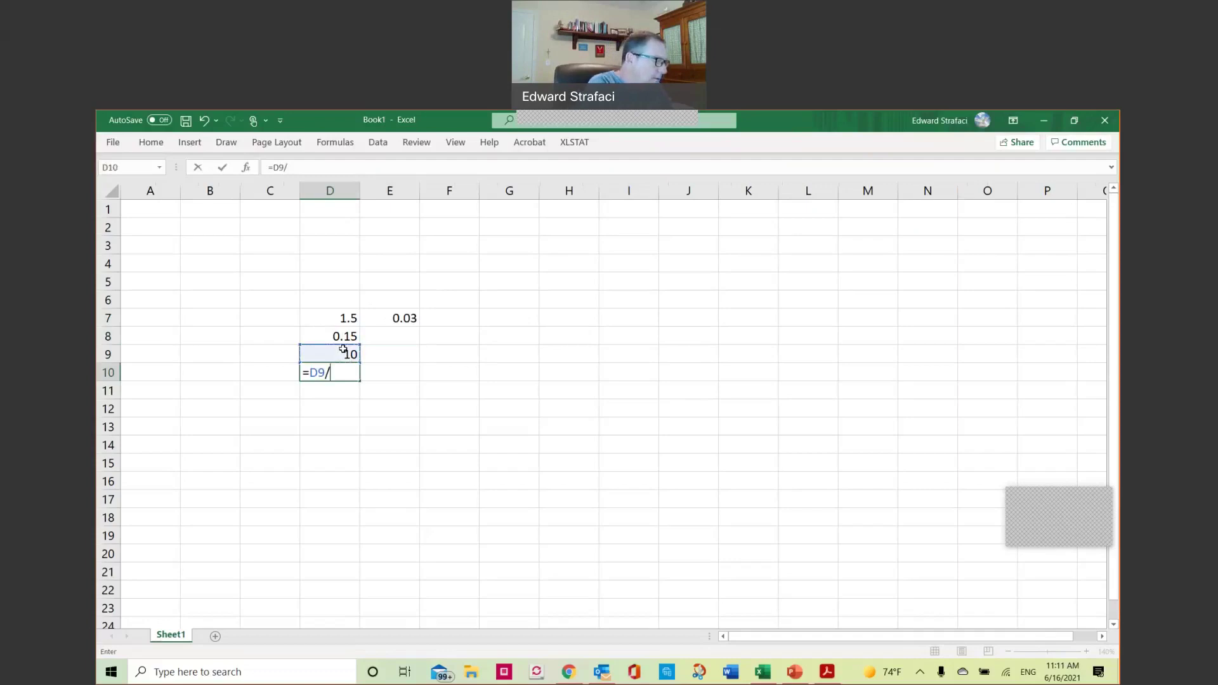
pyautogui.click(327, 339)
pyautogui.write('-')
pyautogui.click(407, 319)
pyautogui.write(')')
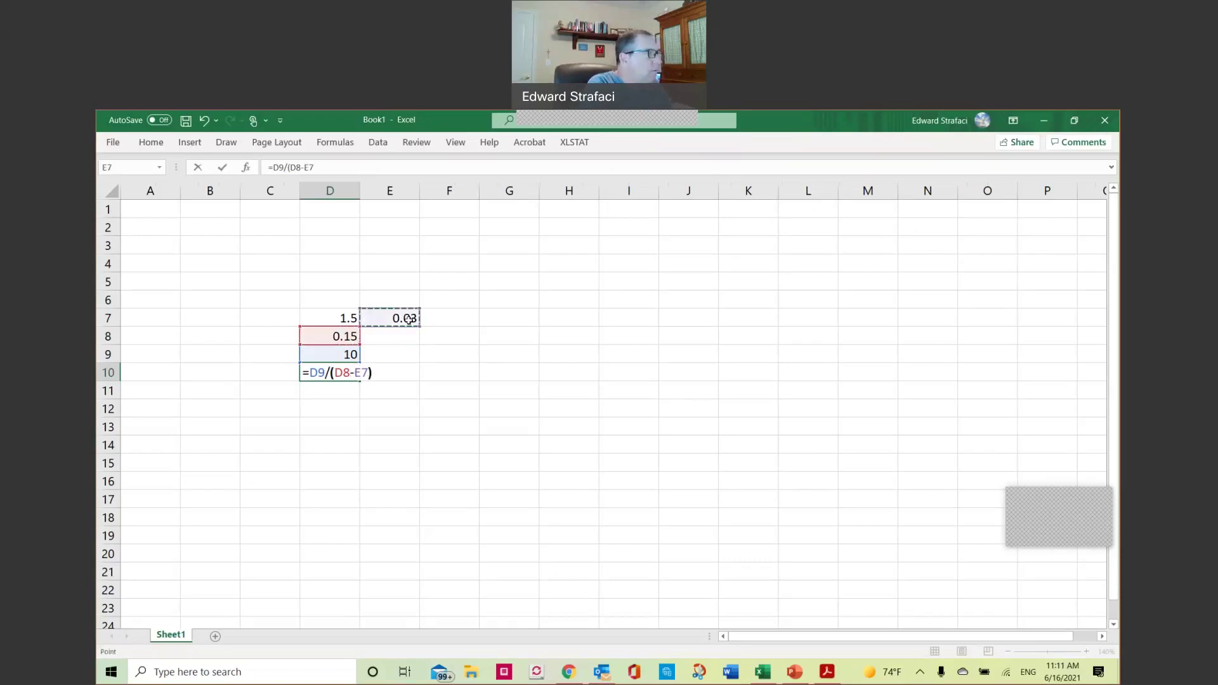
pyautogui.press('Return')
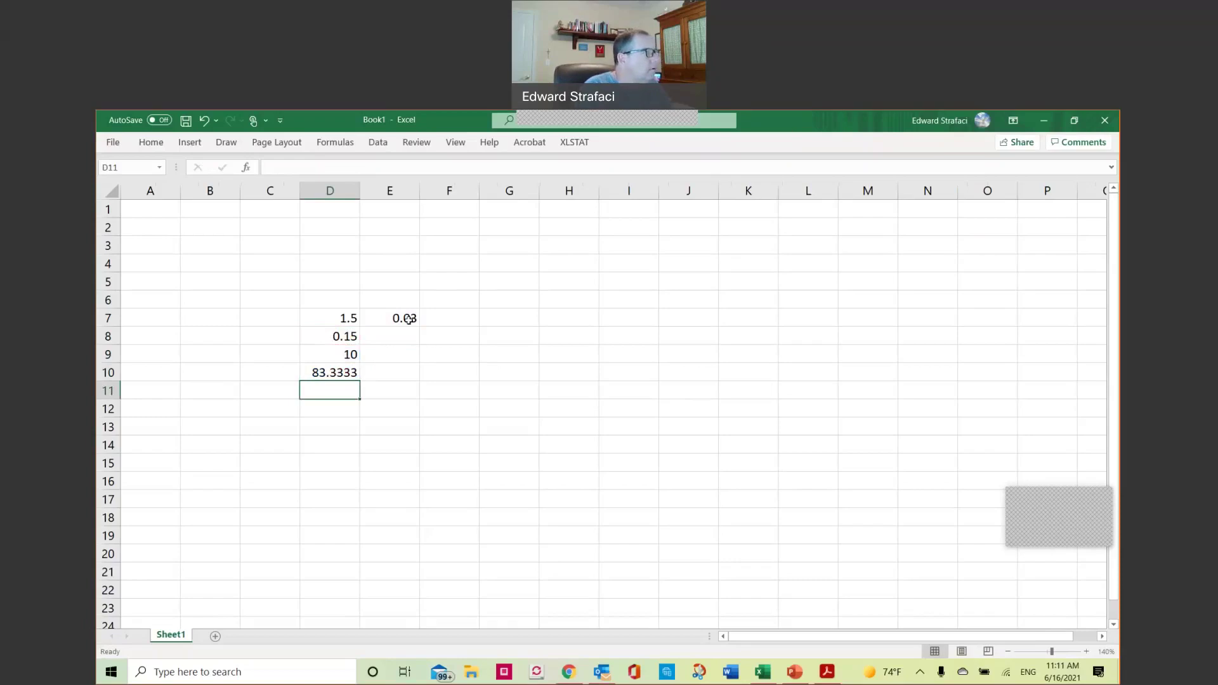
# Step: Change the numerator of the formula in cell D10 to D7 so it reads =D7/(D8-E7)
pyautogui.click(345, 351)
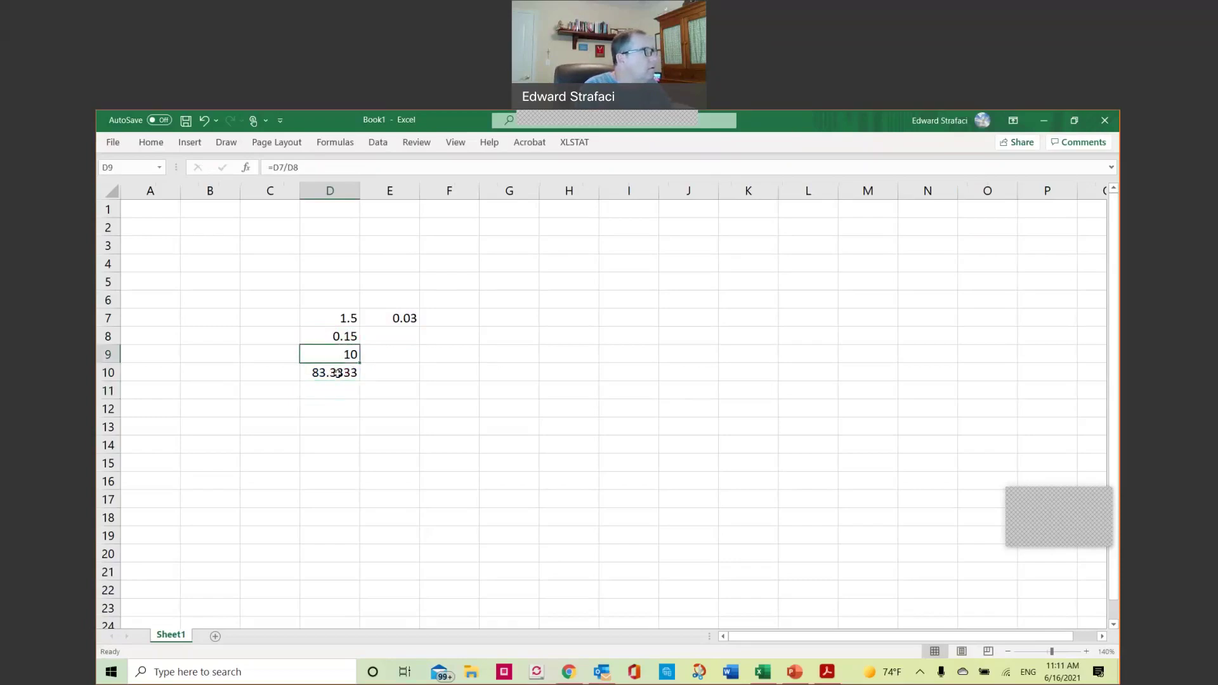
pyautogui.click(337, 372)
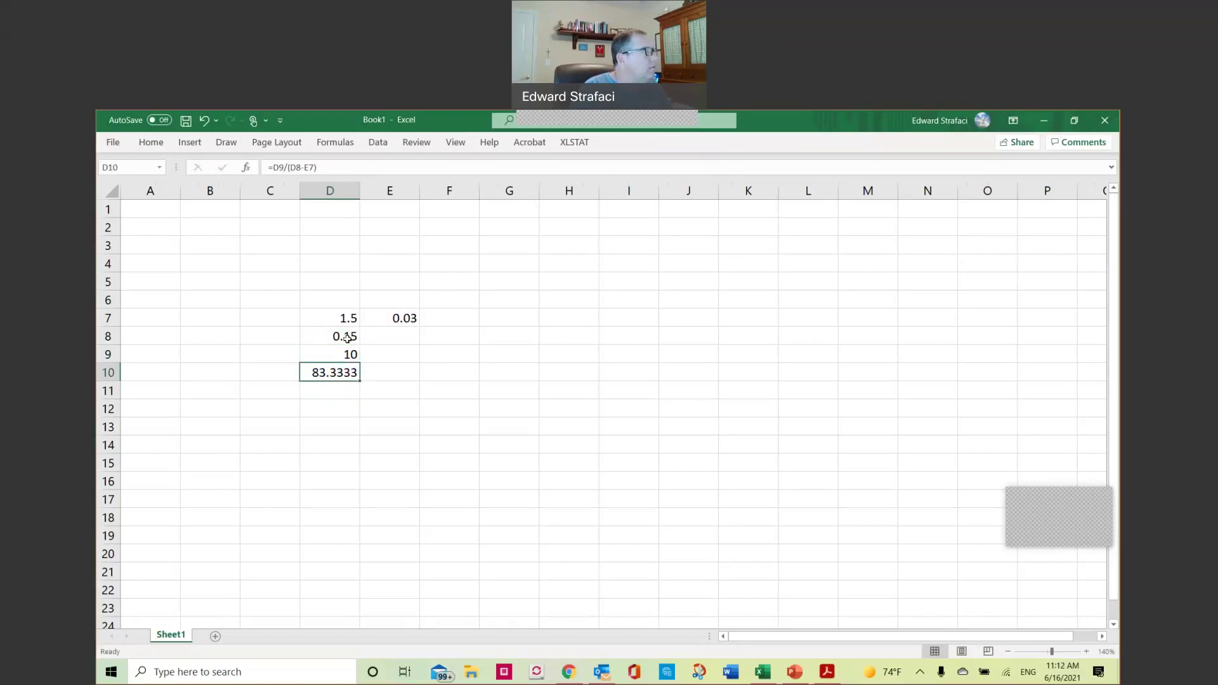
pyautogui.click(288, 167)
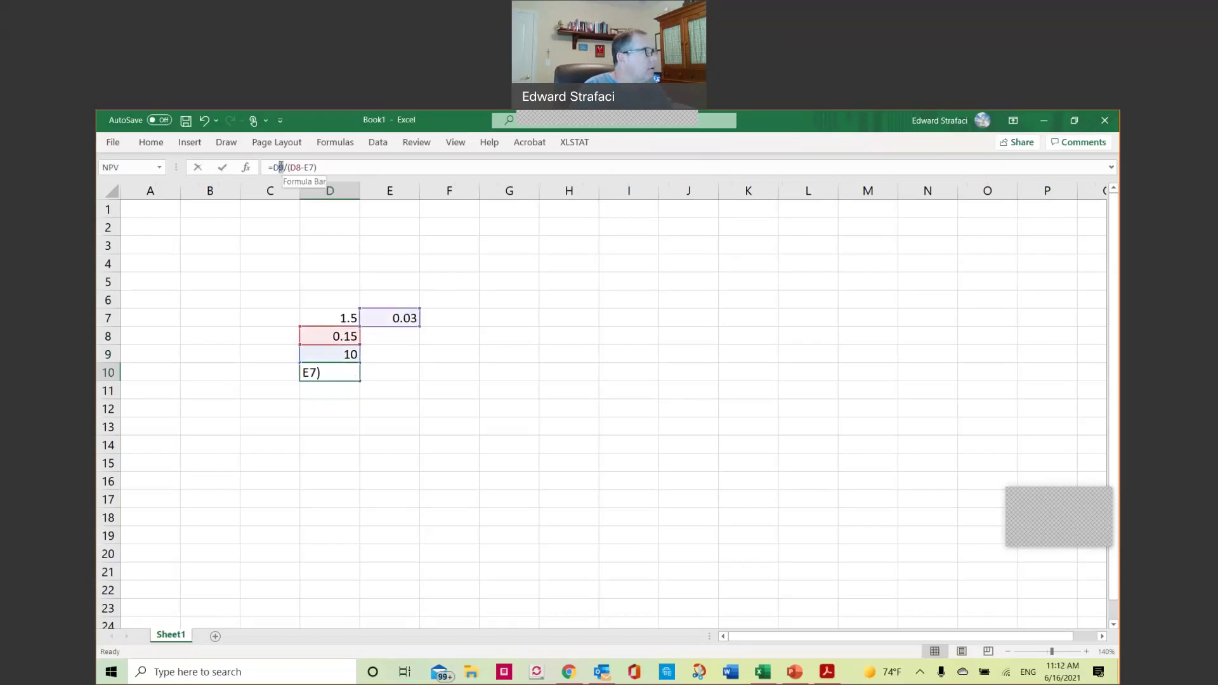
pyautogui.write('7')
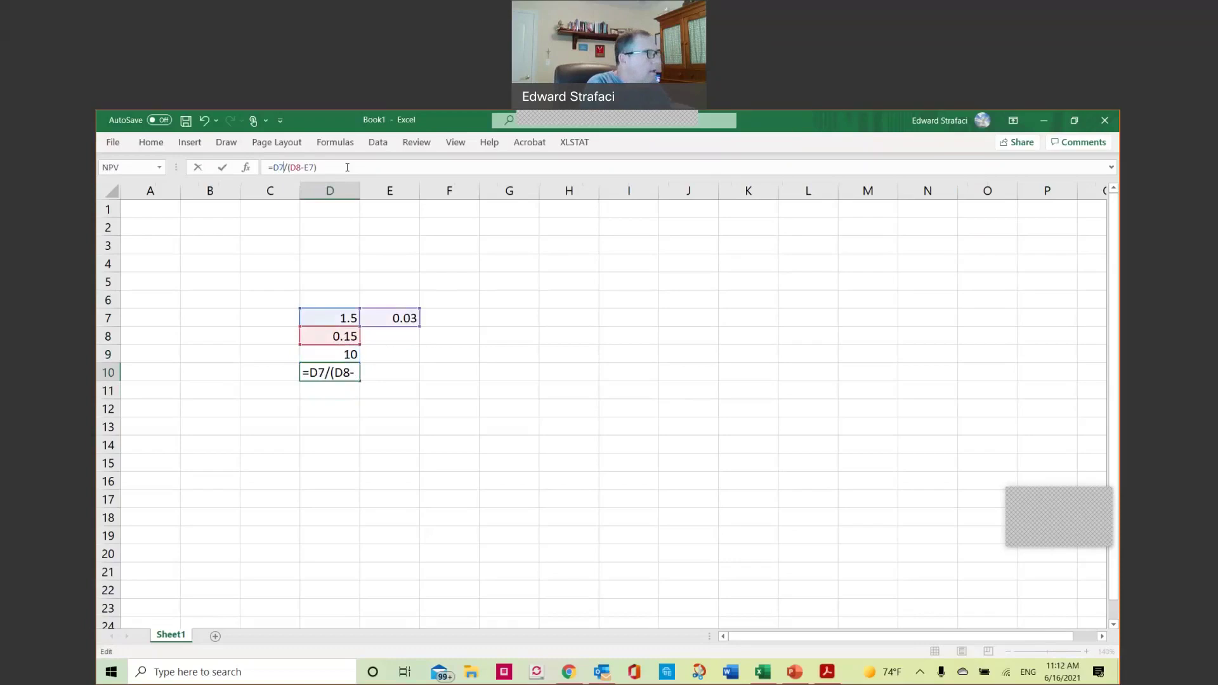
pyautogui.press('Return')
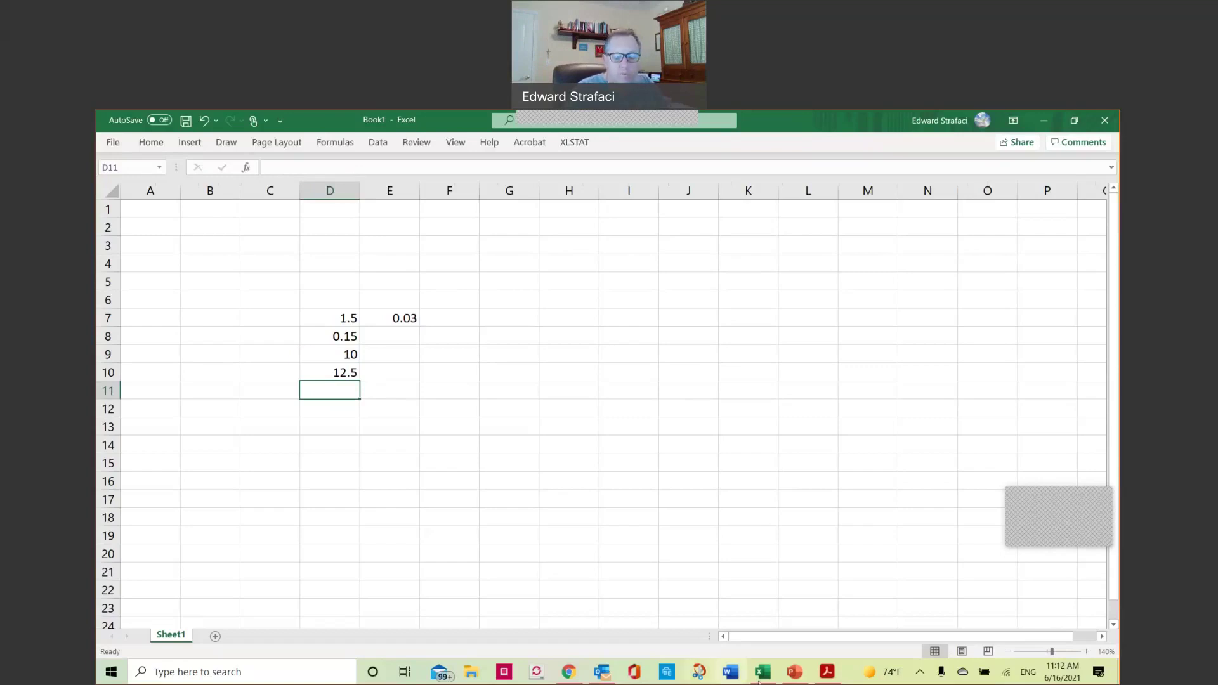
# Step: Switch to the open CopelandTextCAPM.pdf in Adobe Acrobat
pyautogui.moveTo(759, 679)
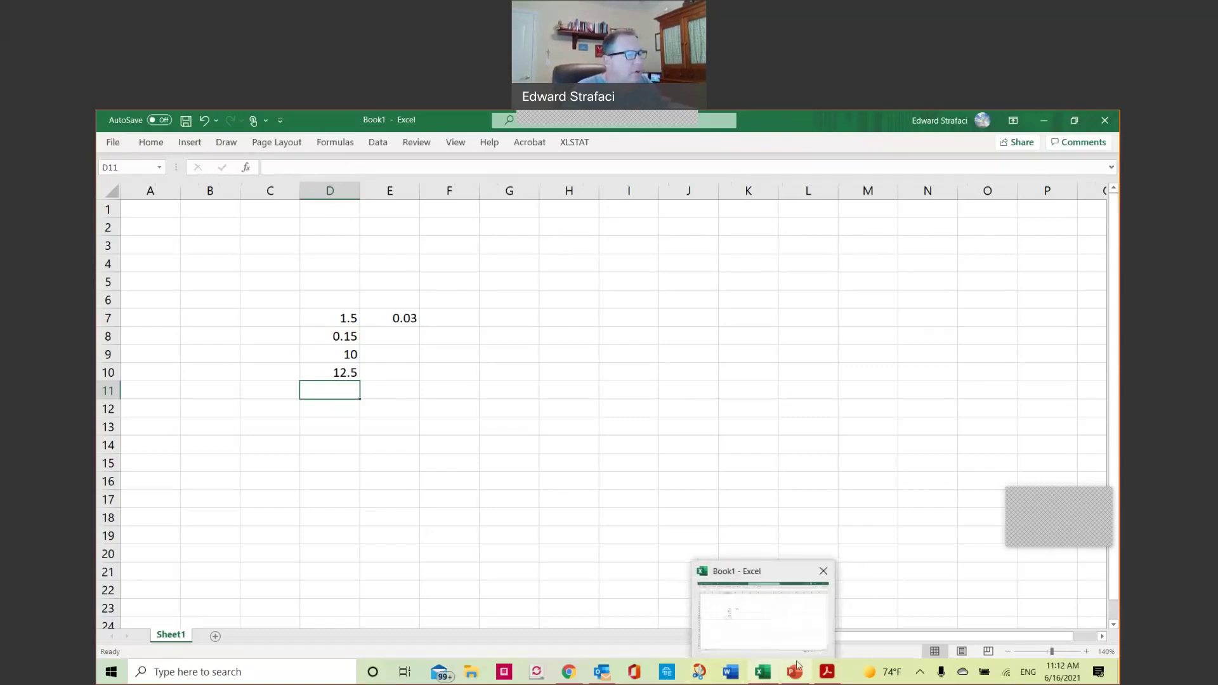
pyautogui.click(801, 628)
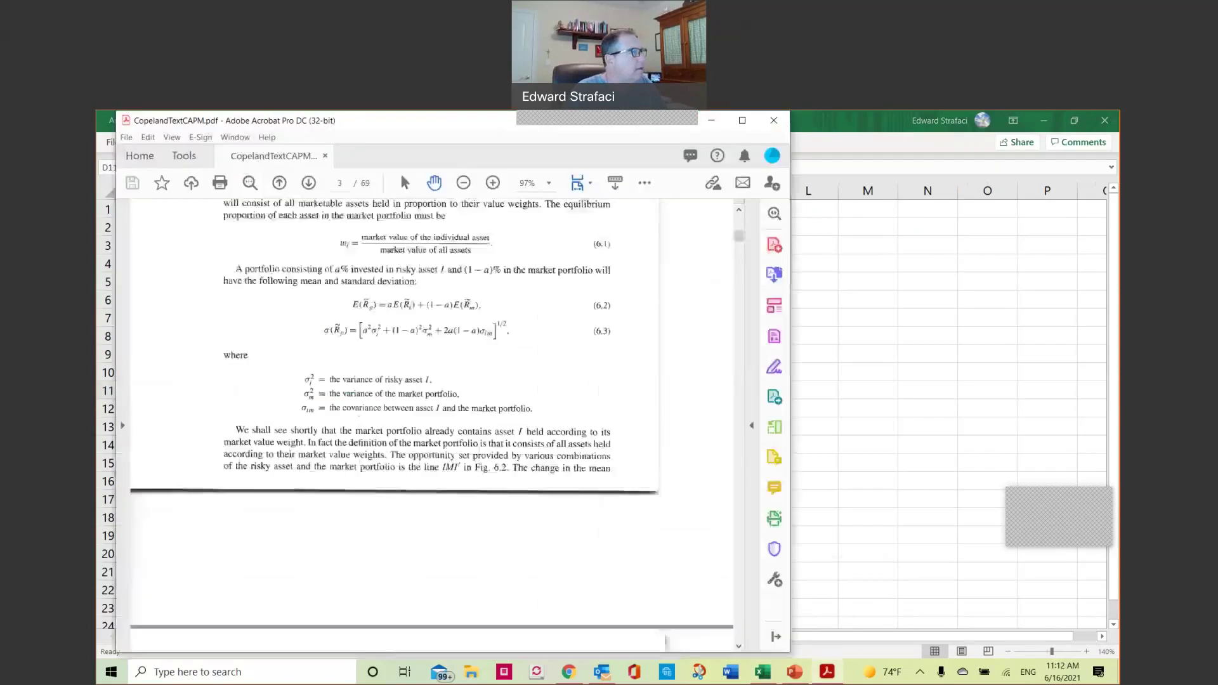
# Step: Go back to the start of Chapter 6, read its introduction and first CAPM assumptions, and maximize the PDF window
pyautogui.scroll(10, 428, 492)
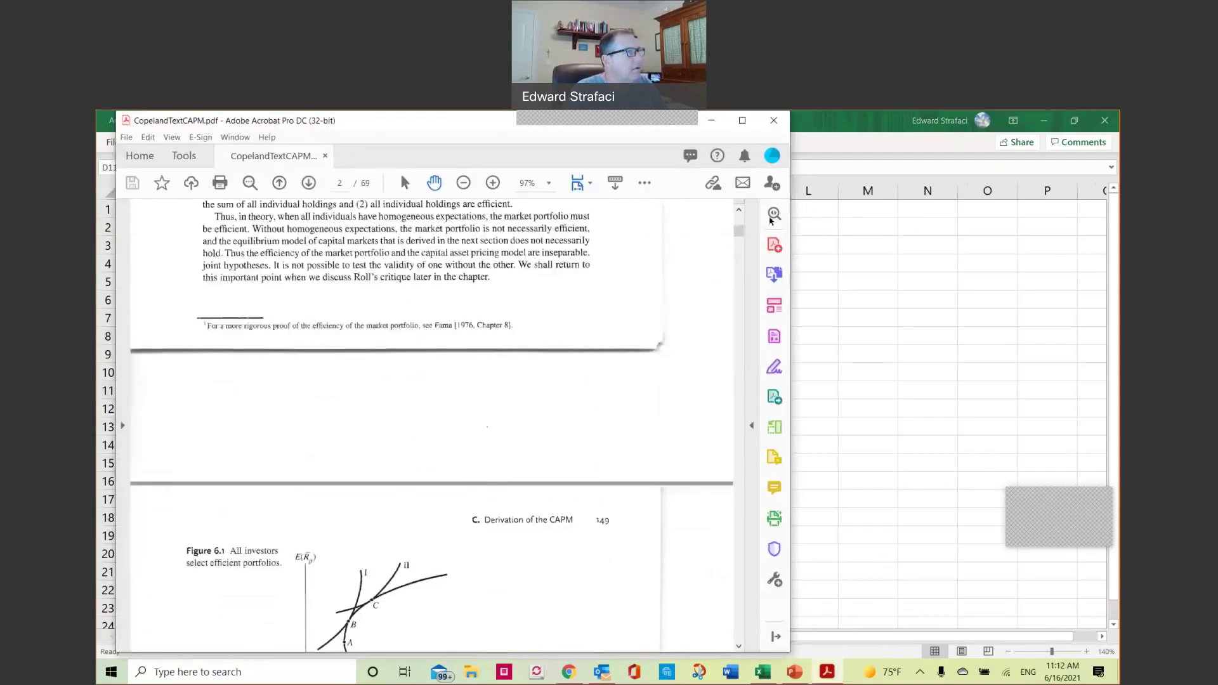
pyautogui.scroll(10, 446, 242)
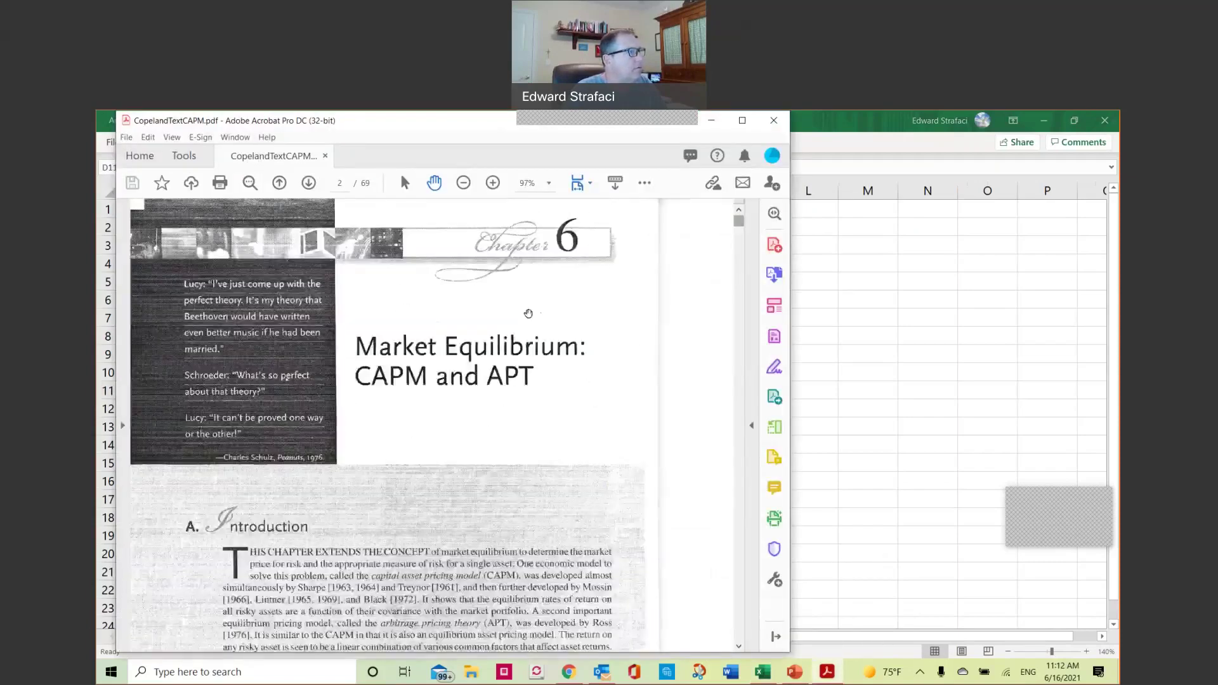
pyautogui.scroll(-1, 421, 301)
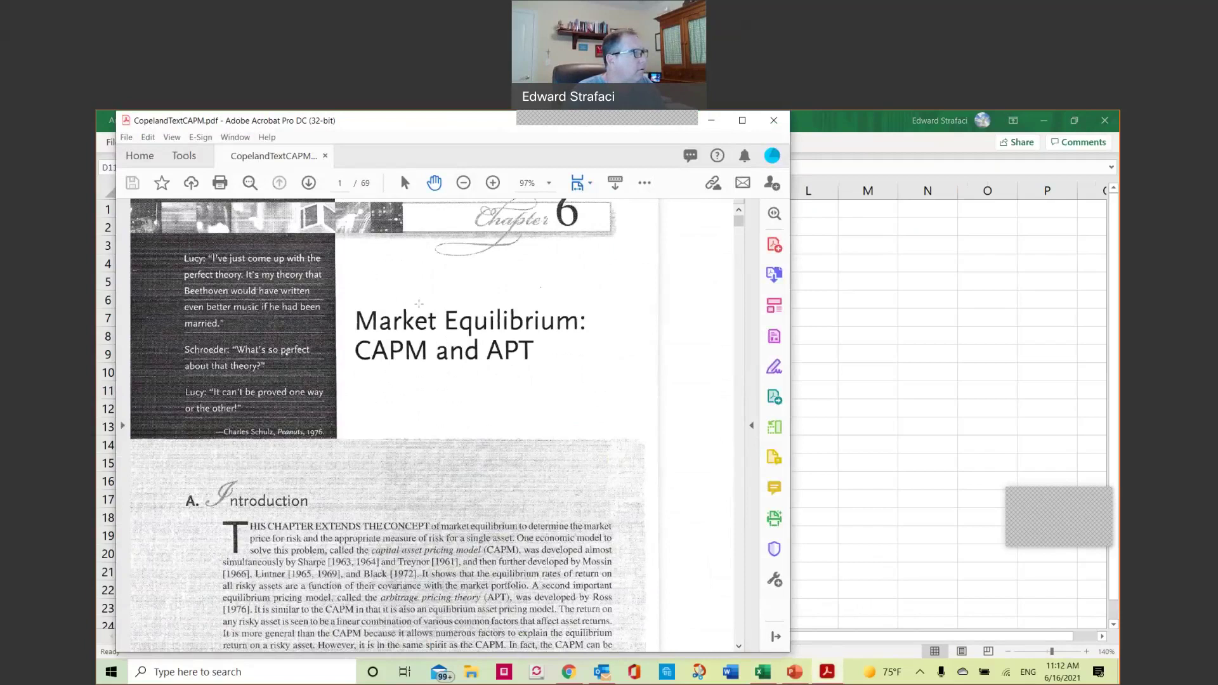
pyautogui.scroll(-3, 419, 303)
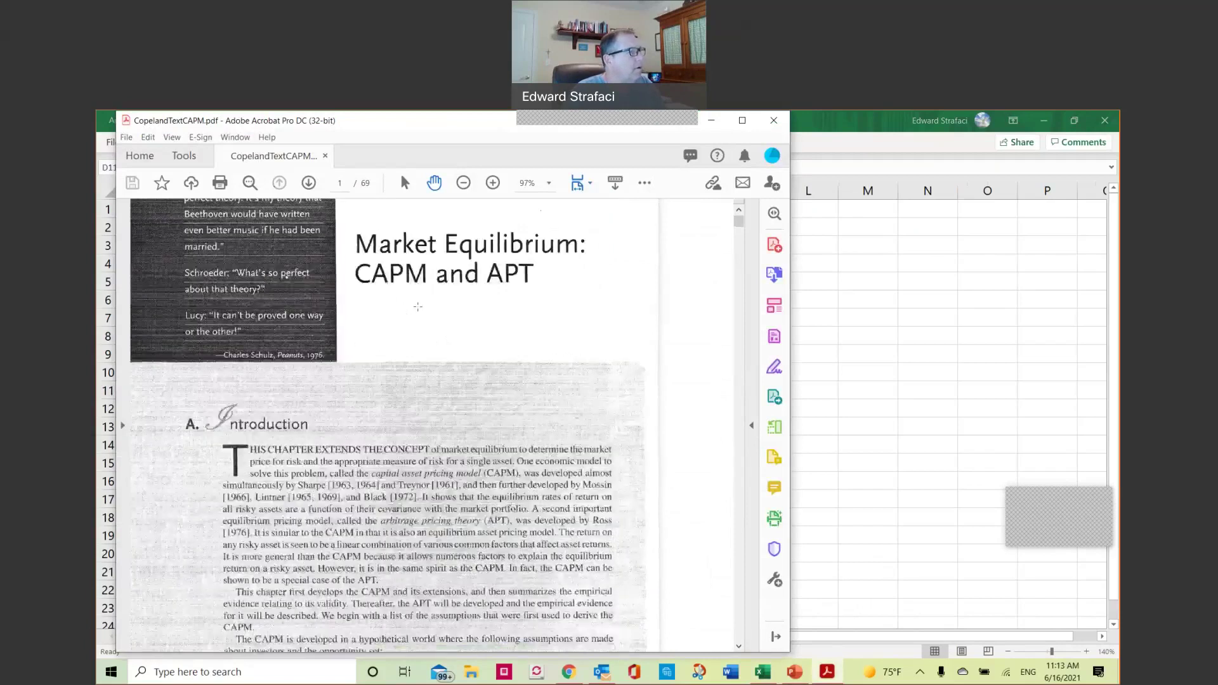
pyautogui.scroll(-8, 418, 306)
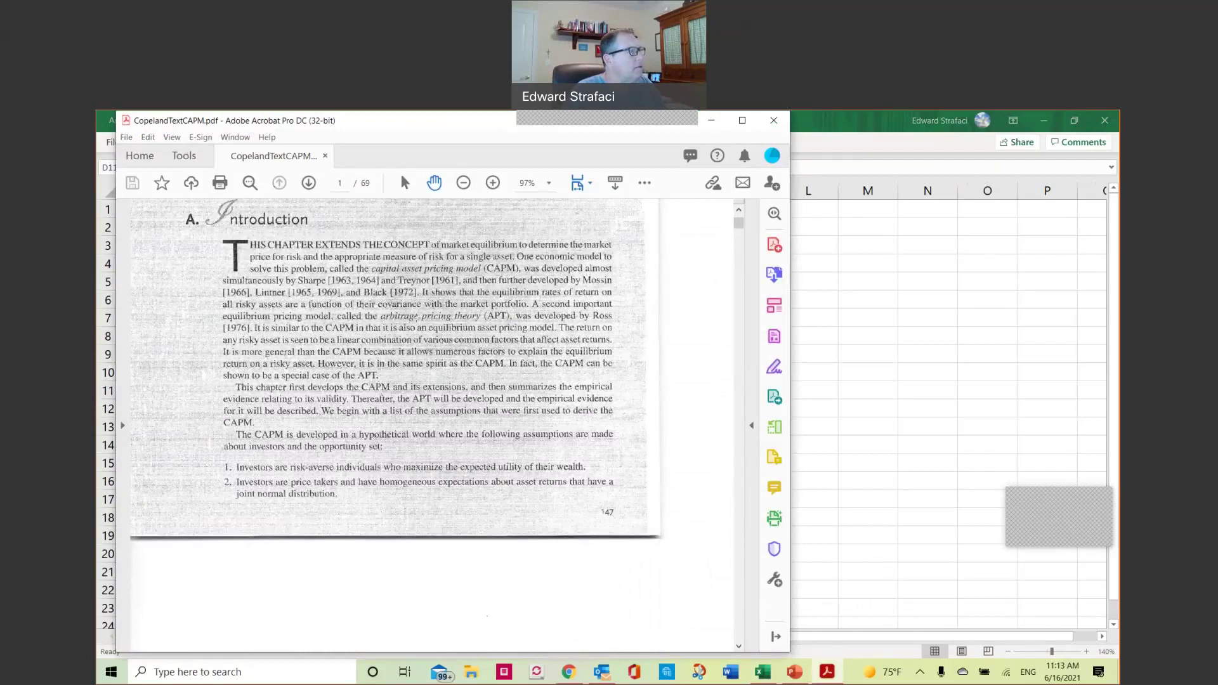
pyautogui.scroll(-5, 432, 380)
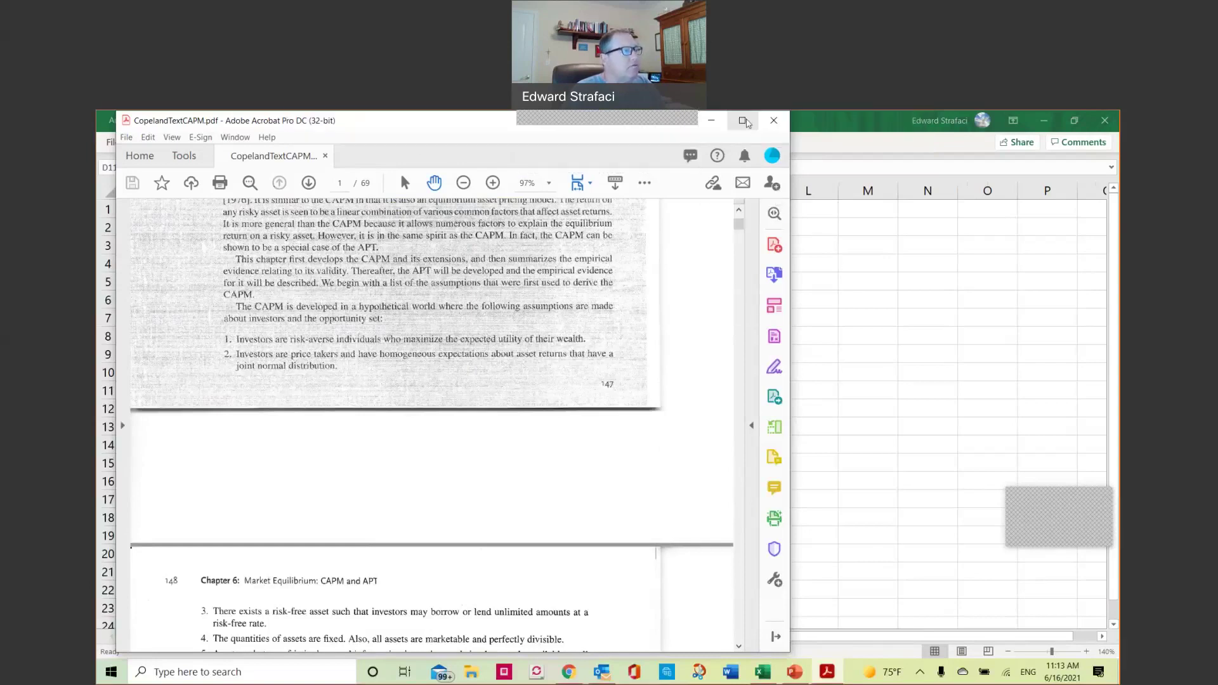
pyautogui.click(743, 121)
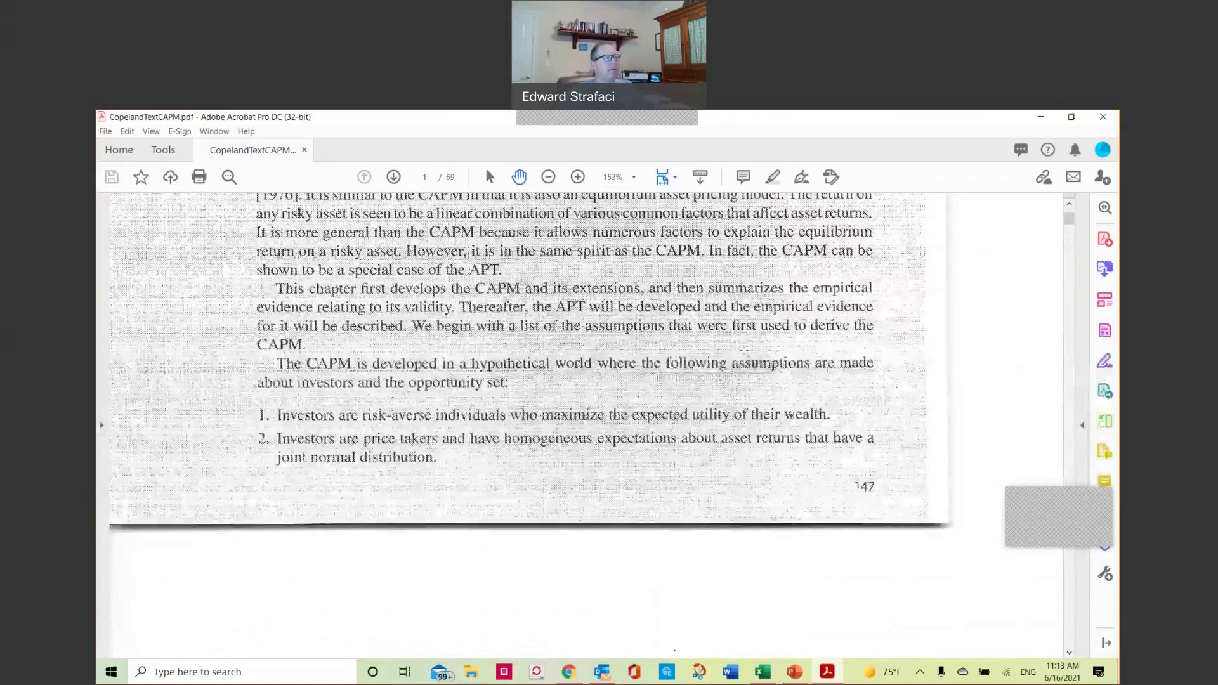
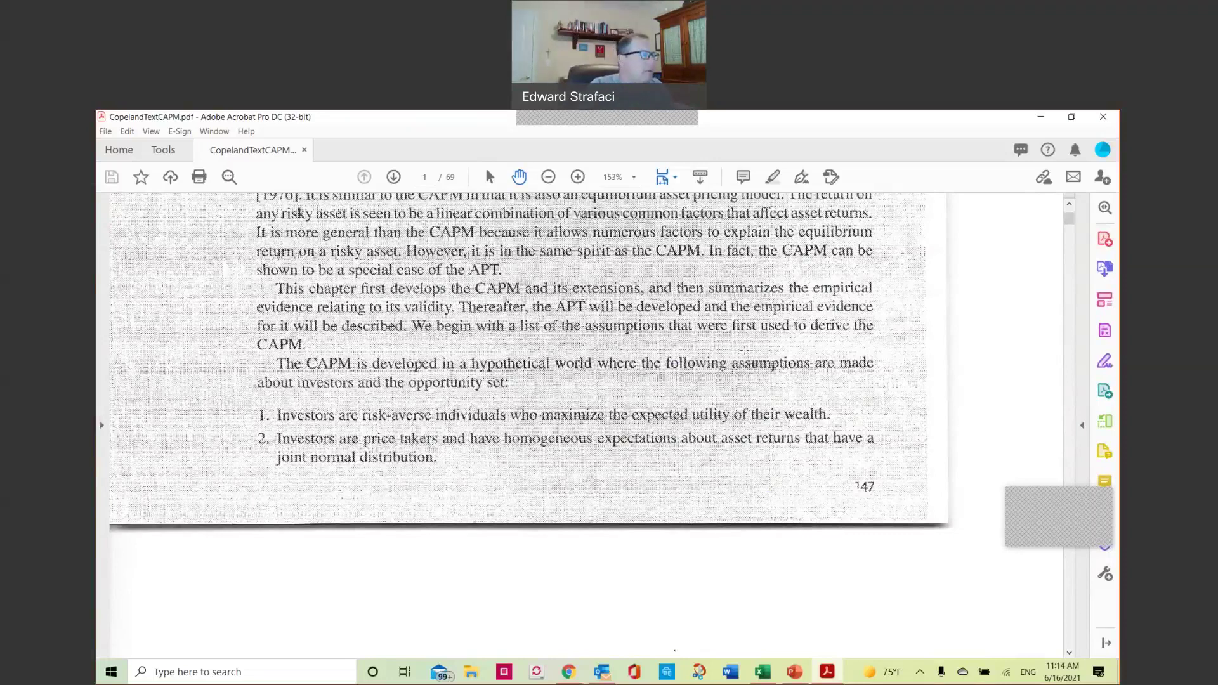
# Step: Read the remaining CAPM assumptions and section B on the efficiency of the market portfolio on page 148
pyautogui.scroll(-3, 560, 320)
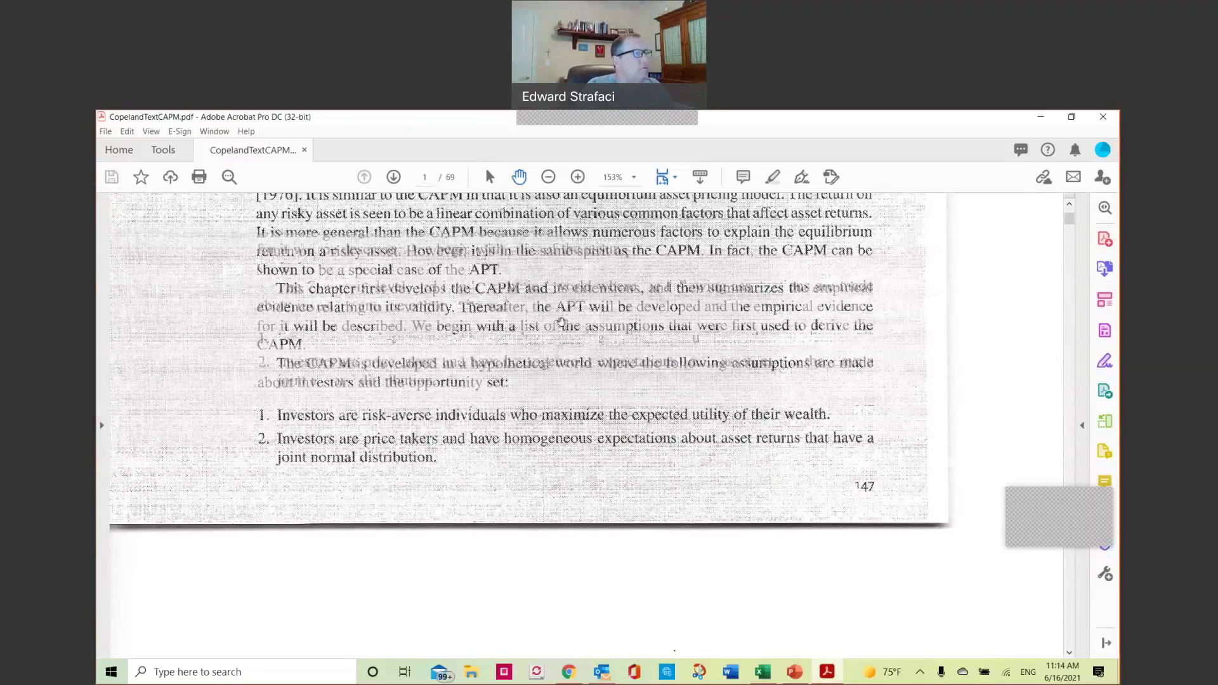
pyautogui.scroll(-5, 560, 320)
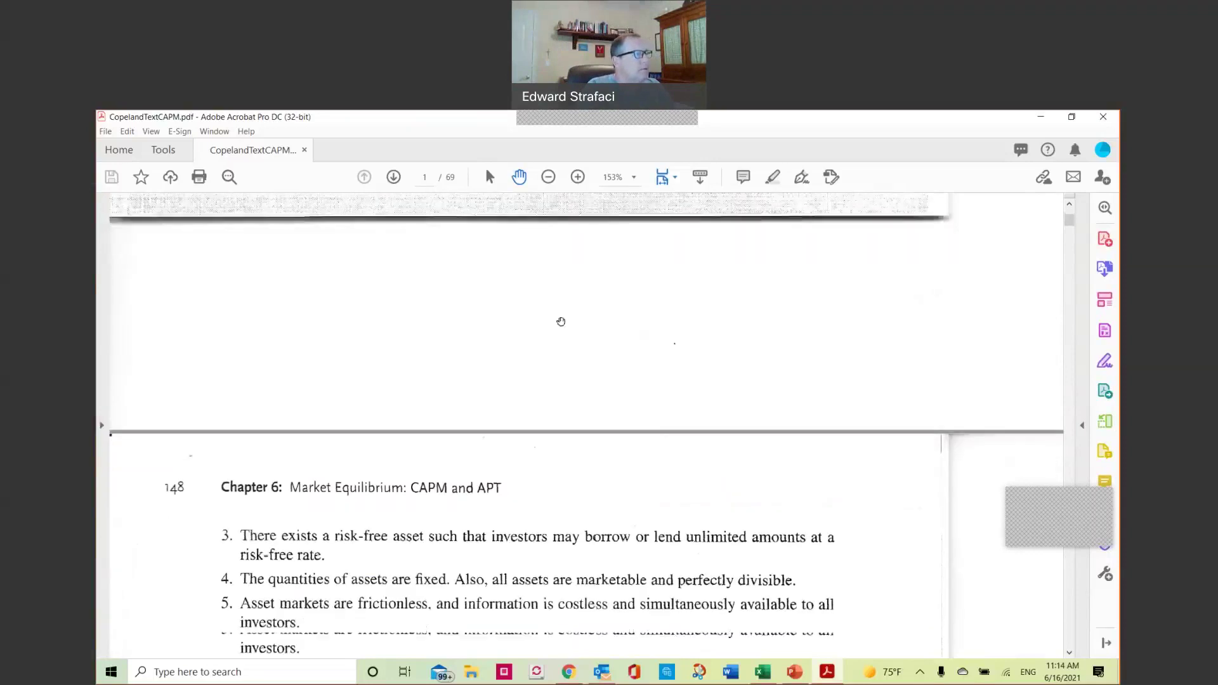
pyautogui.scroll(-4, 561, 322)
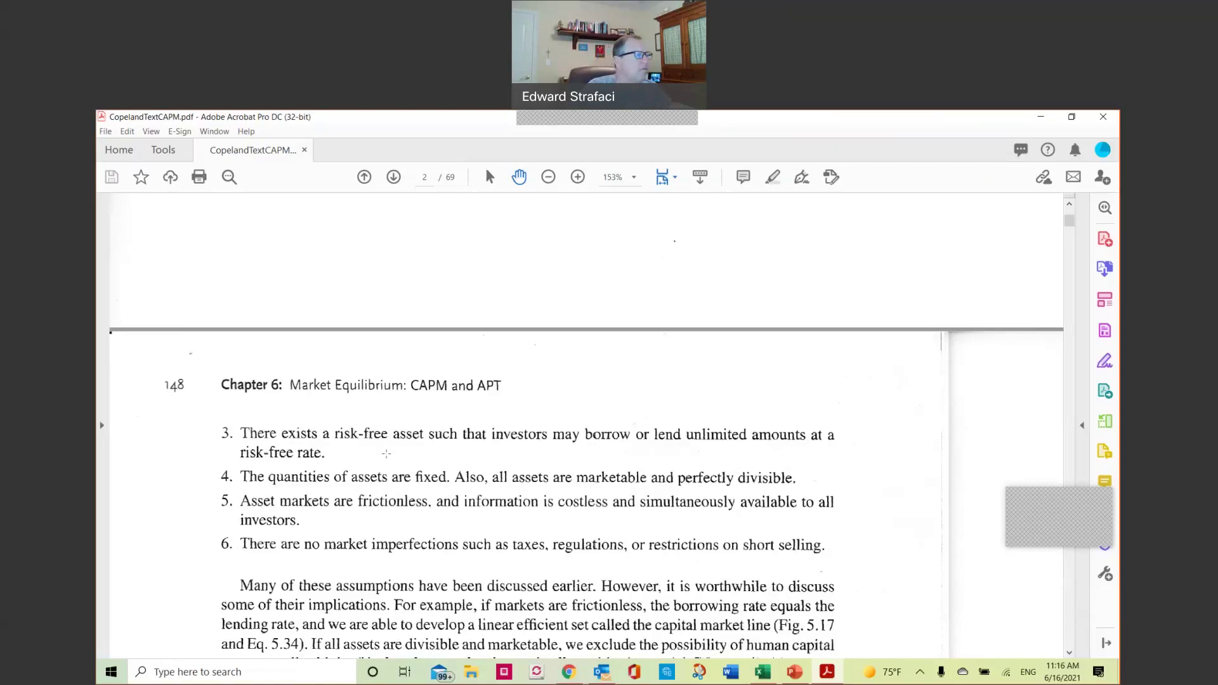
pyautogui.scroll(-1, 387, 399)
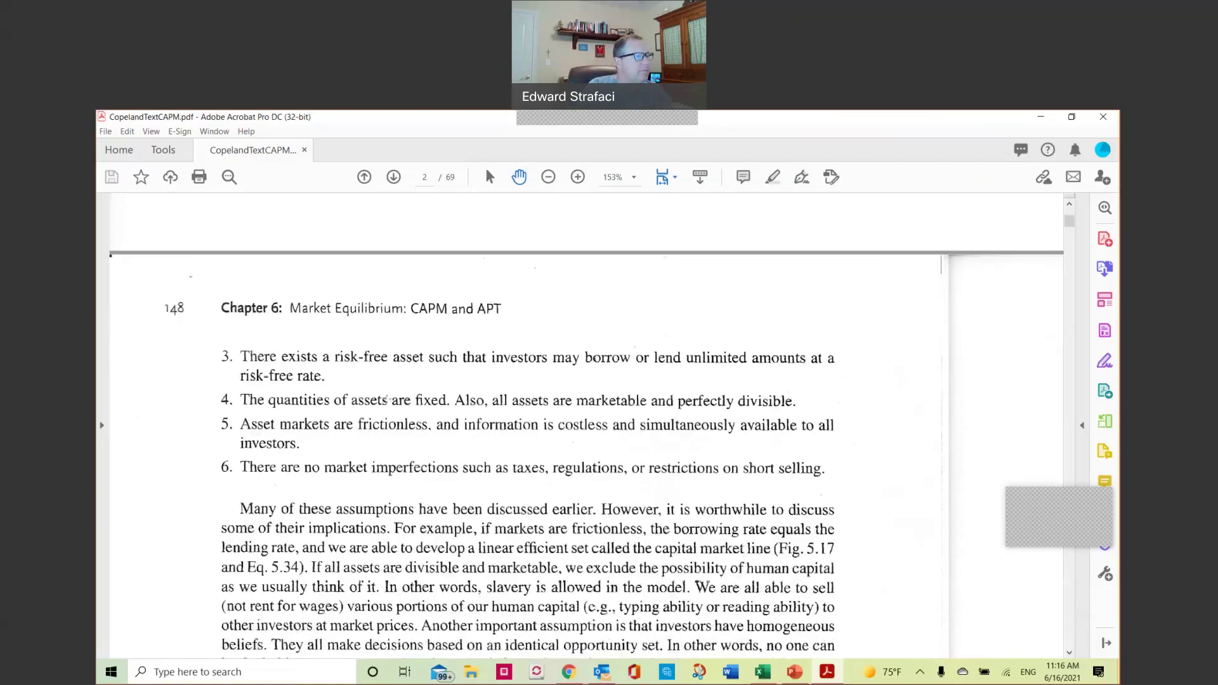
pyautogui.scroll(-3, 387, 399)
pyautogui.scroll(-2, 394, 424)
pyautogui.scroll(-1, 393, 423)
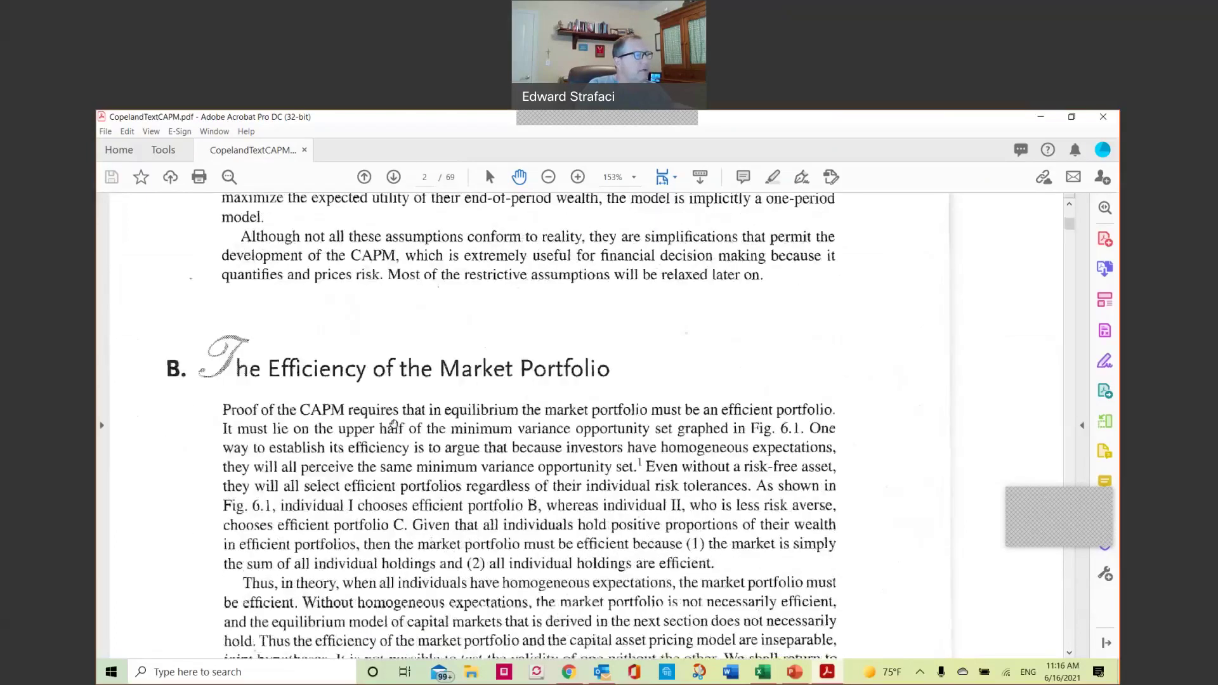
pyautogui.scroll(-4, 392, 423)
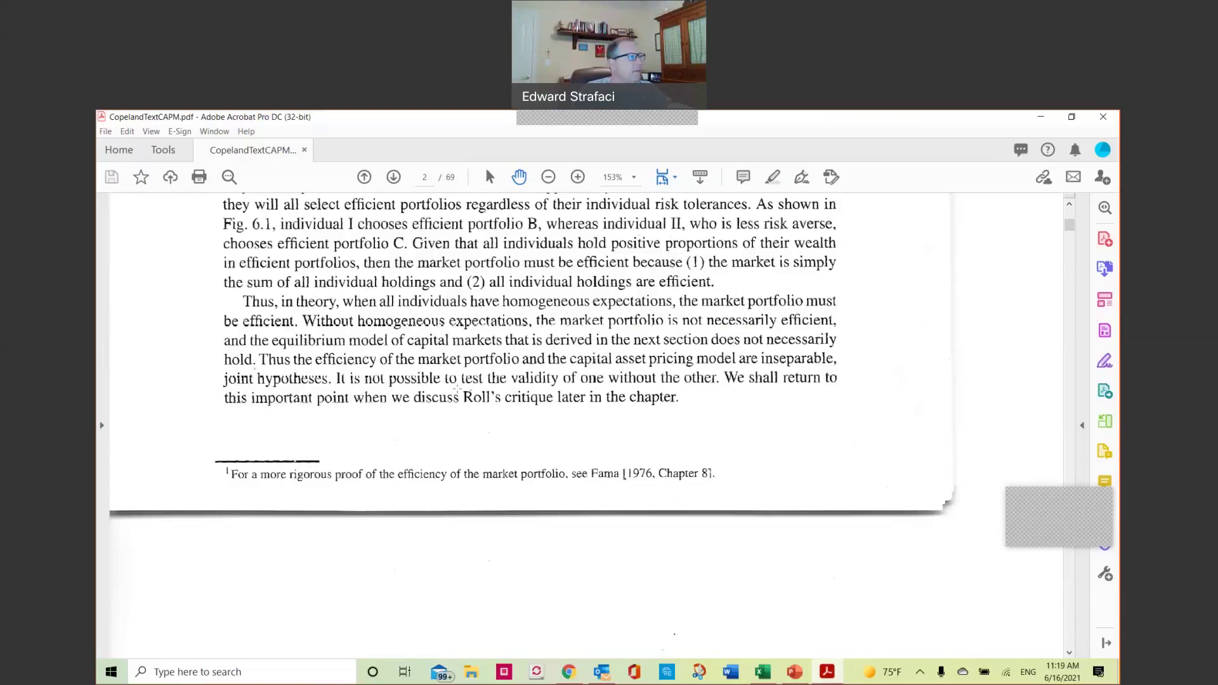
# Step: Examine Figure 6.1 on investors selecting efficient portfolios, on page 149
pyautogui.scroll(-5, 548, 386)
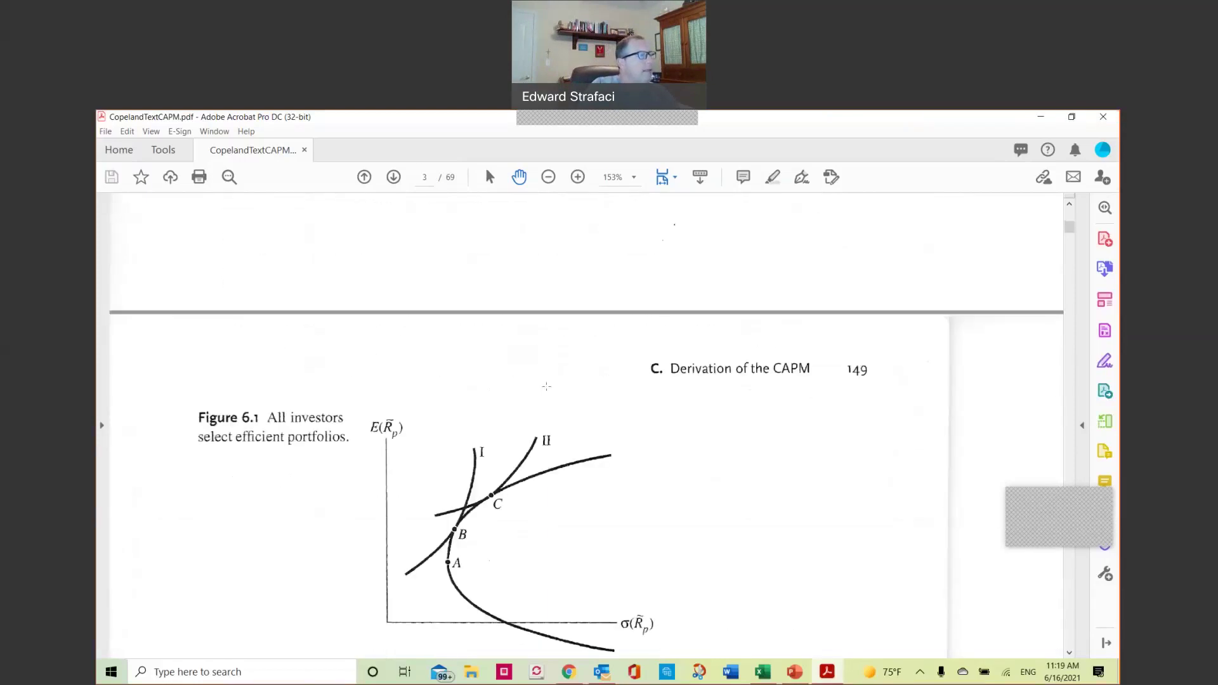
pyautogui.scroll(-1, 547, 388)
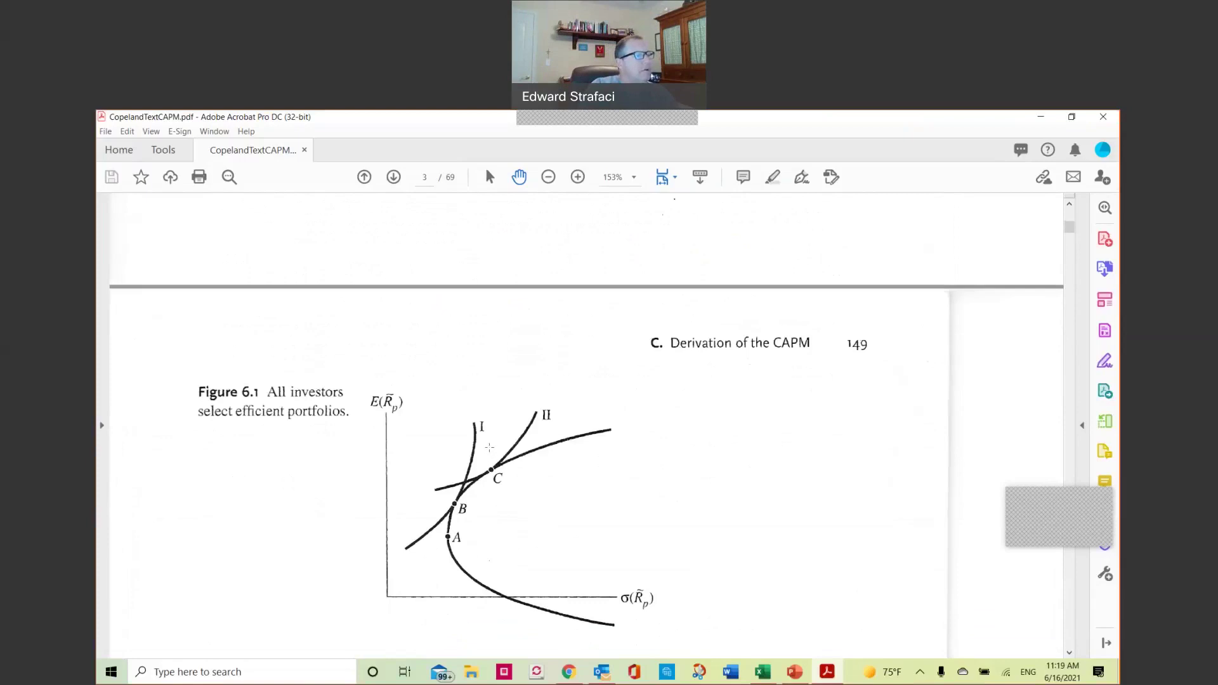
pyautogui.scroll(-1, 489, 450)
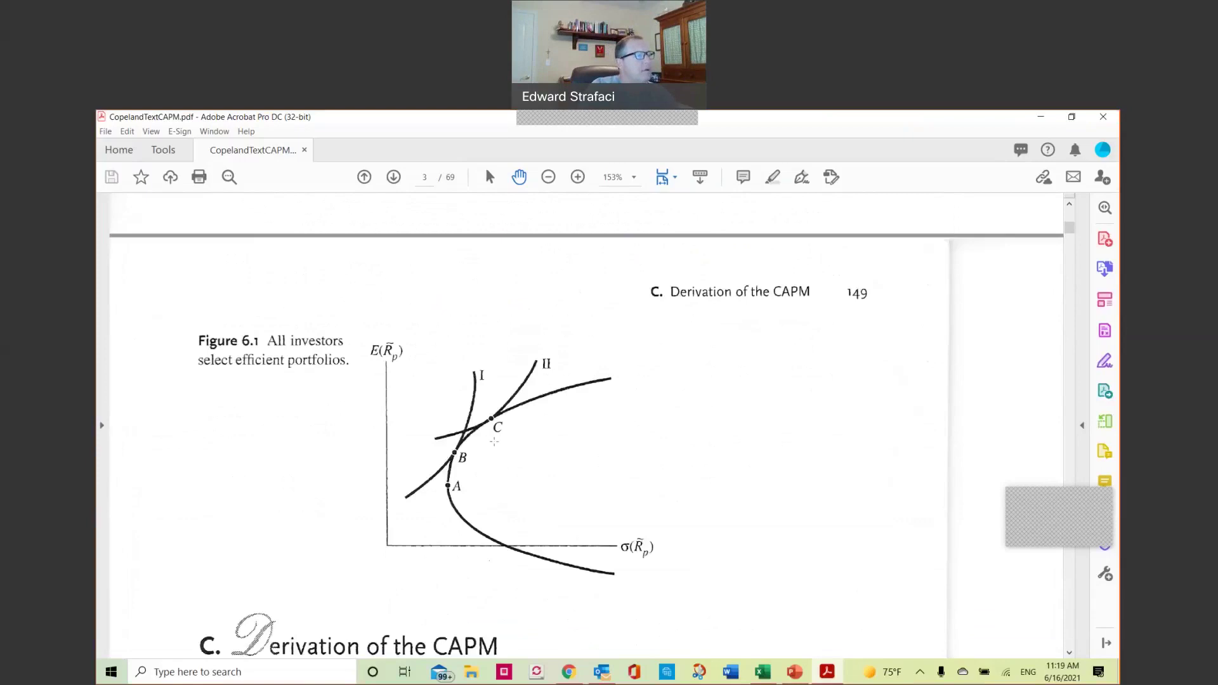
pyautogui.scroll(-1, 495, 442)
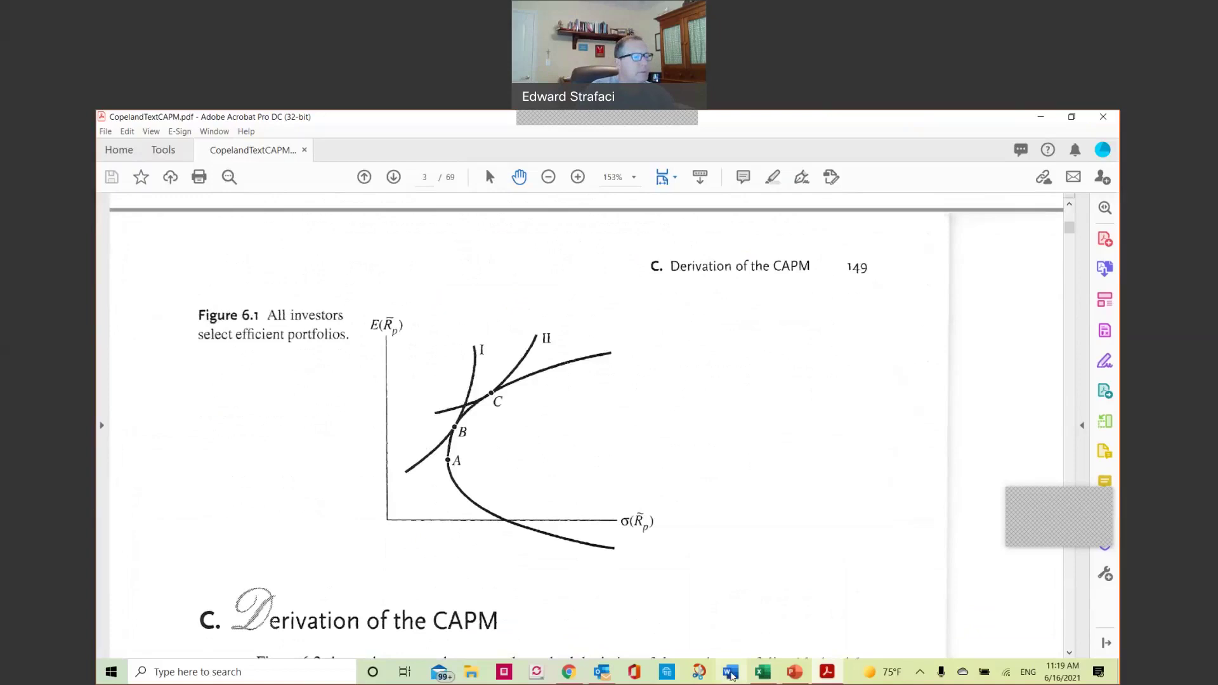
# Step: Switch to the Excel workbook and enter the weights .25, .5 and .25 in cells H7 to H9
pyautogui.click(768, 673)
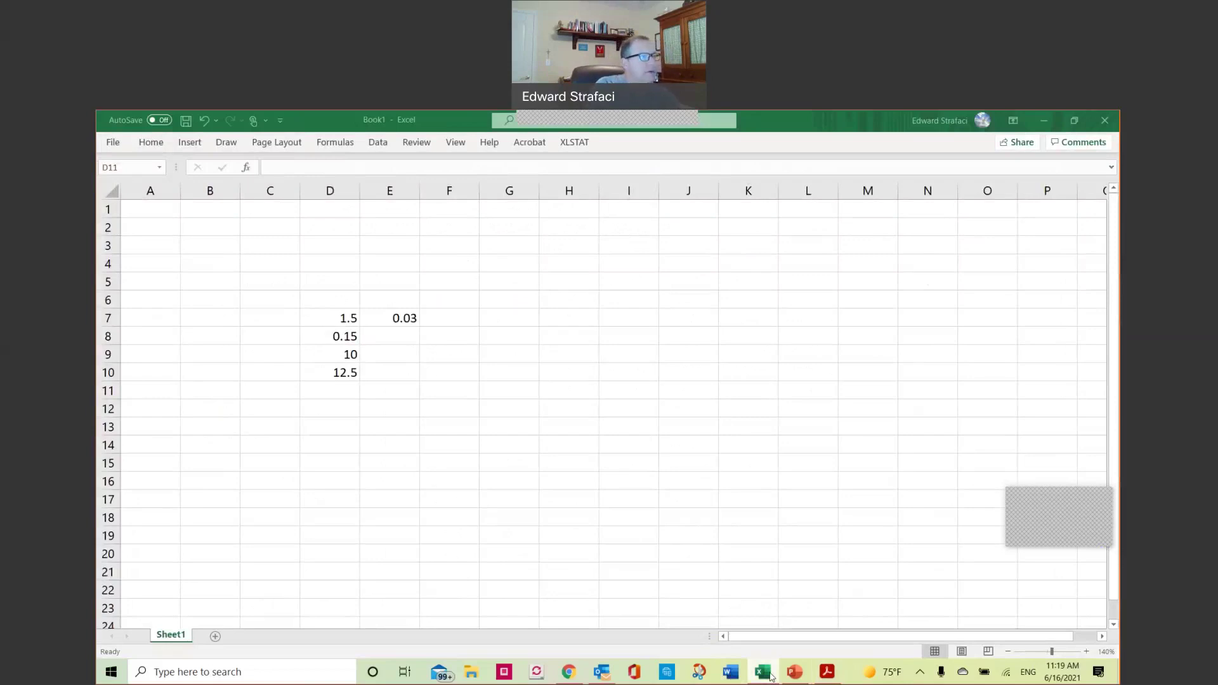
pyautogui.click(569, 320)
pyautogui.write('.25')
pyautogui.press('Return')
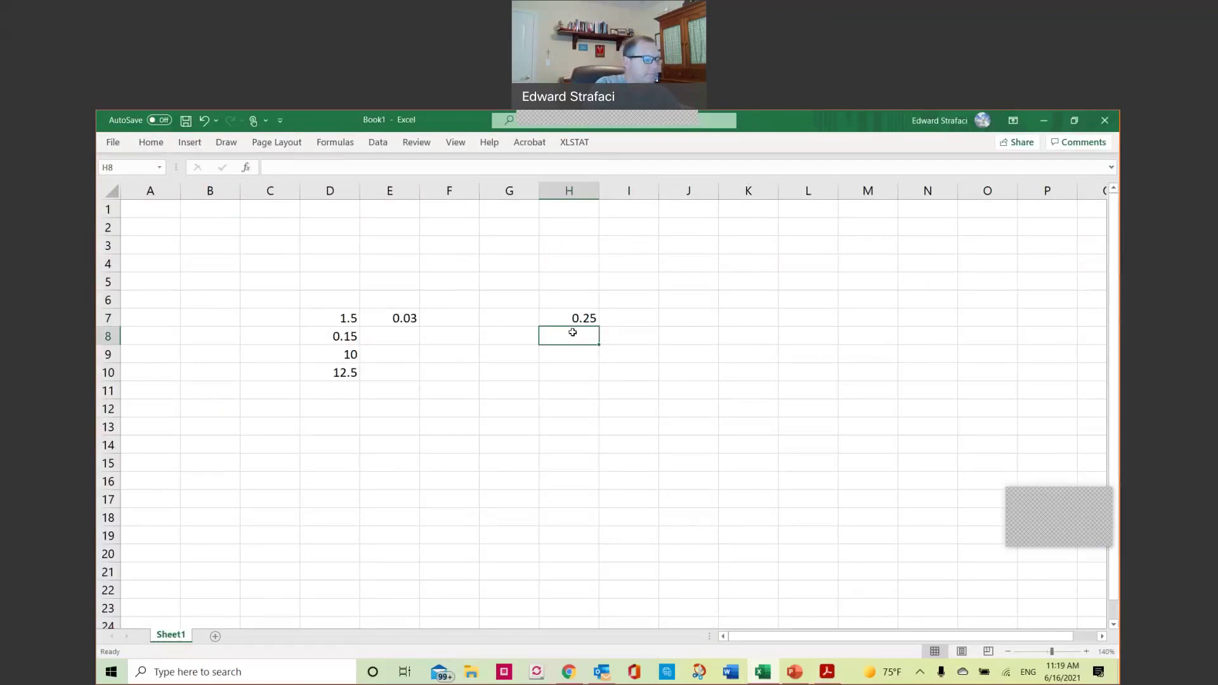
pyautogui.write('.5')
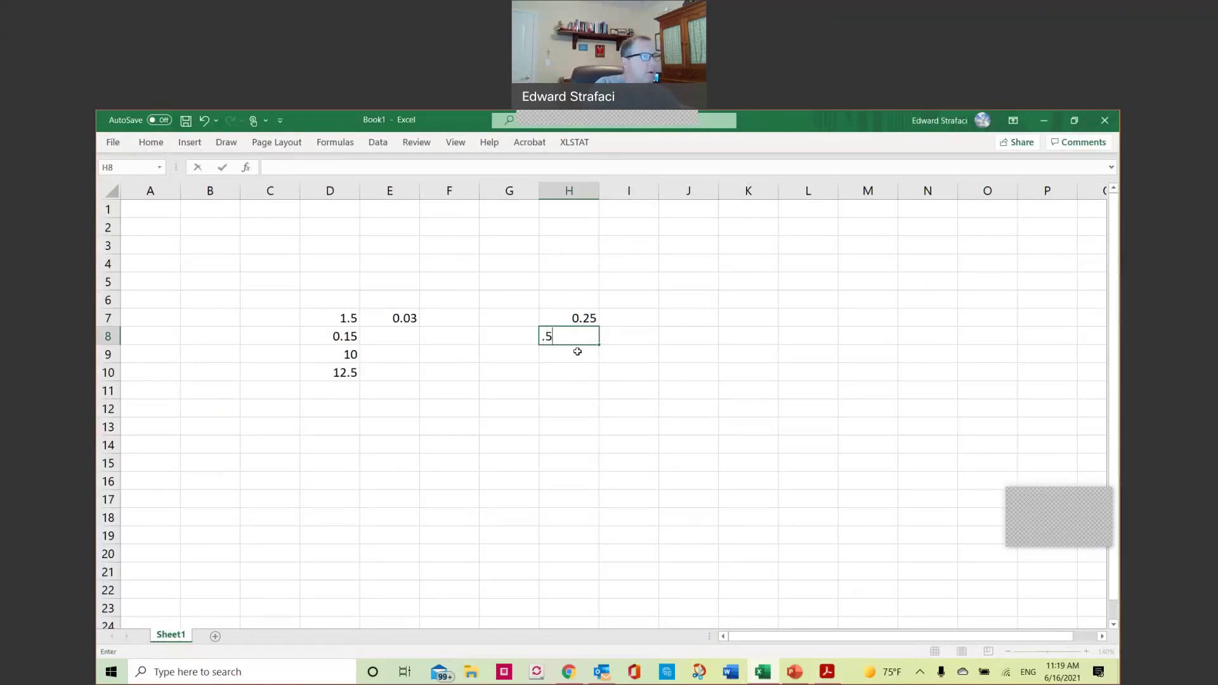
pyautogui.click(576, 352)
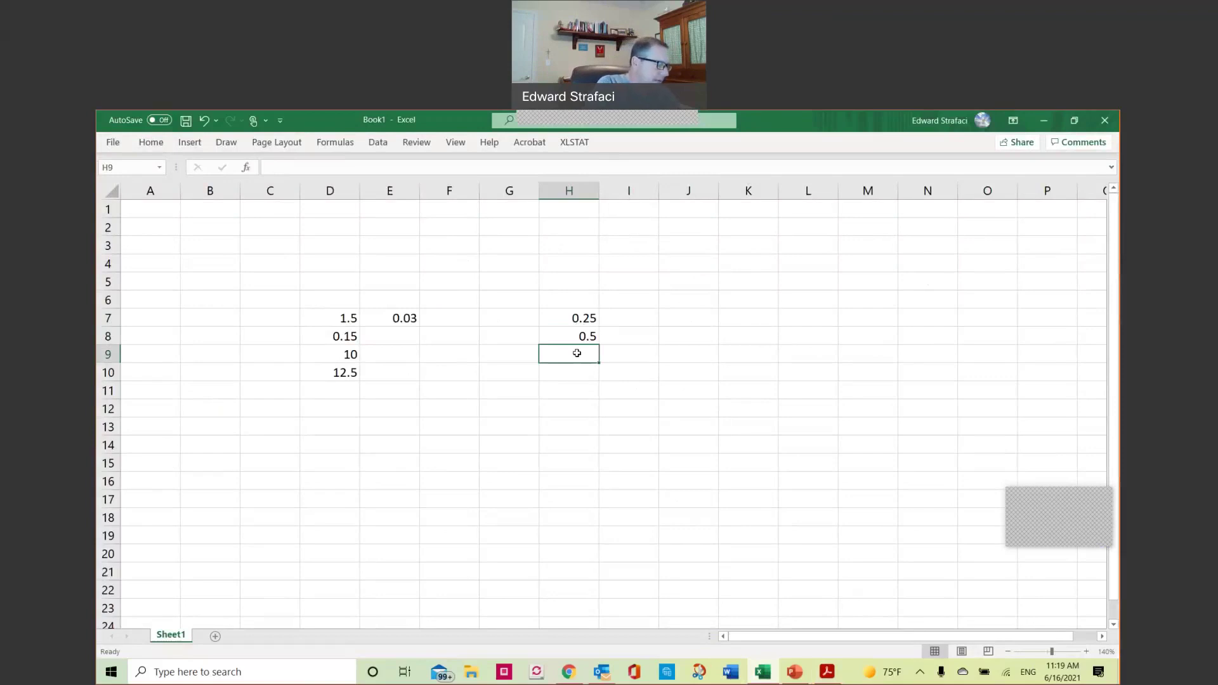
pyautogui.write('.25')
pyautogui.press('Return')
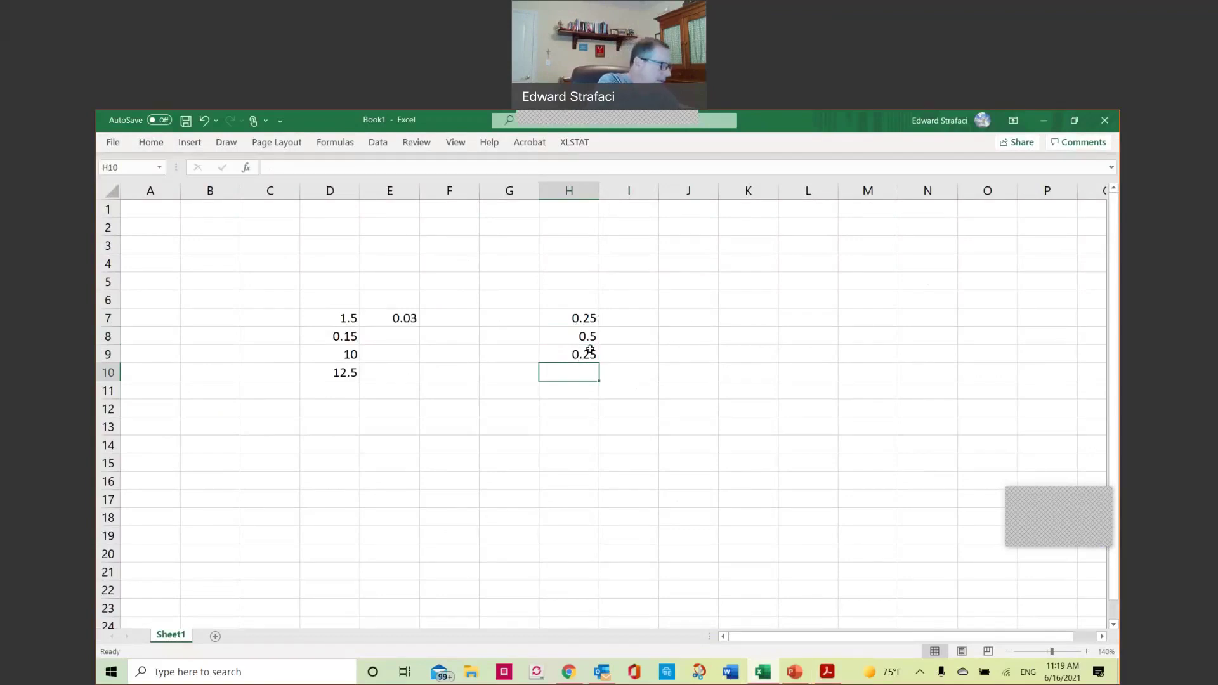
pyautogui.write('@sum')
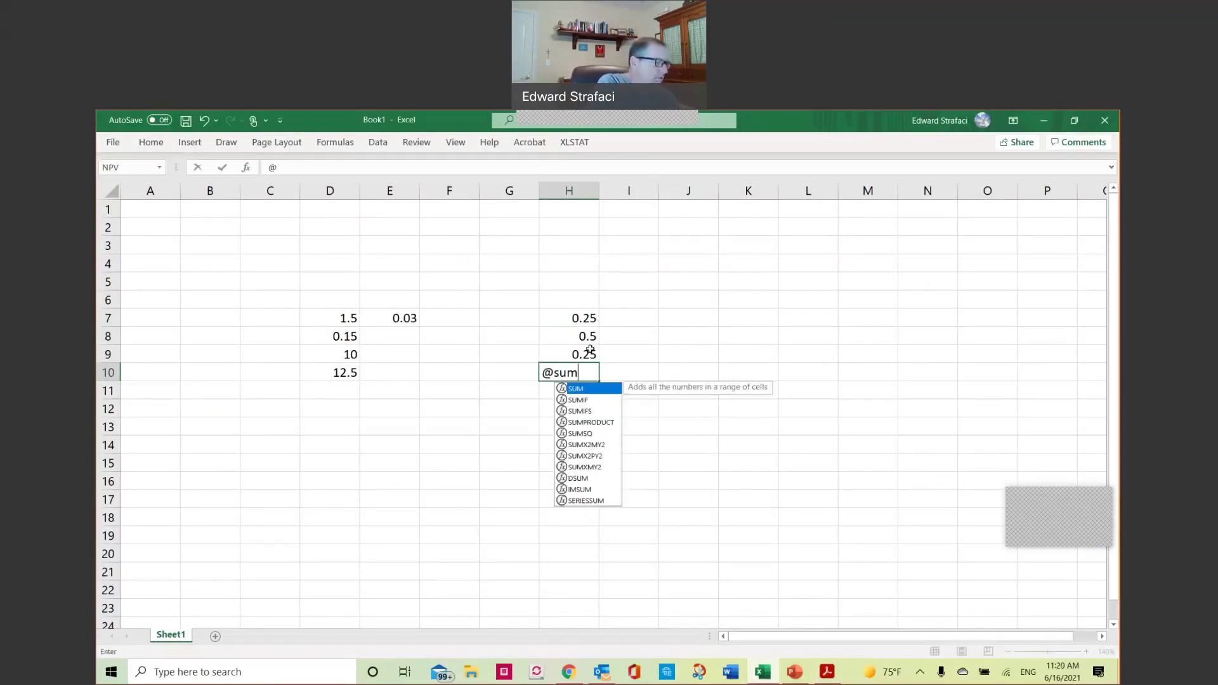
pyautogui.write('(')
pyautogui.click(547, 316)
pyautogui.moveTo(546, 316); pyautogui.dragTo(540, 349)
pyautogui.write(')')
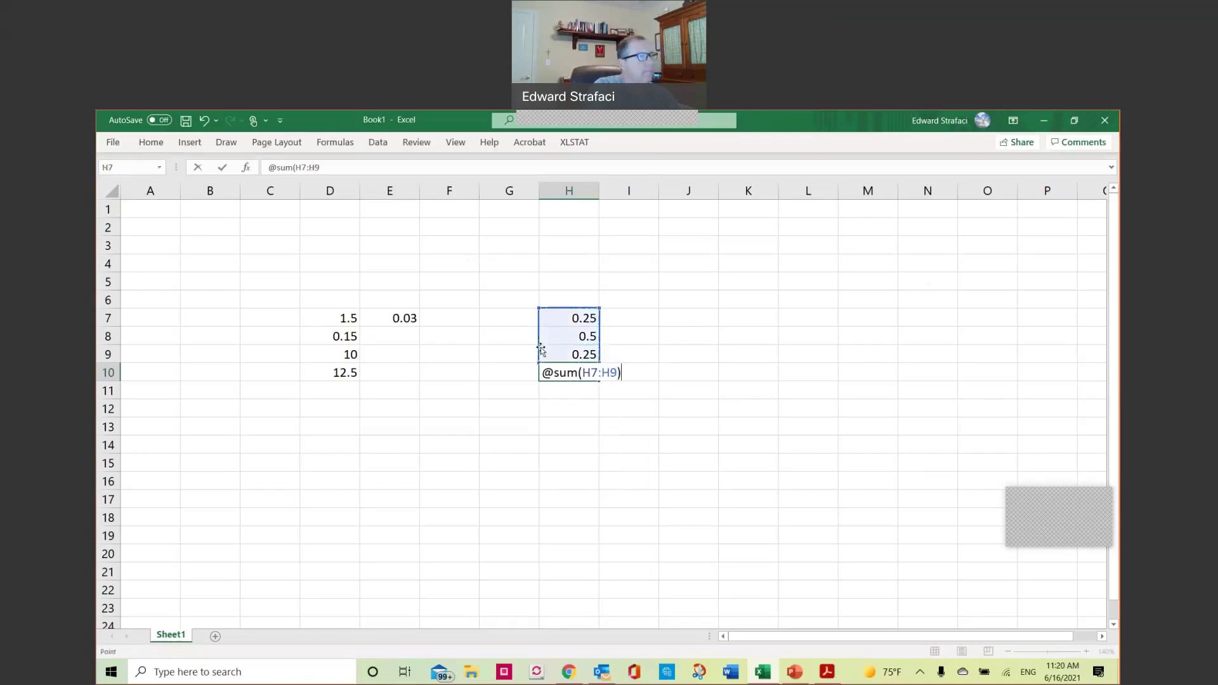
pyautogui.press('Return')
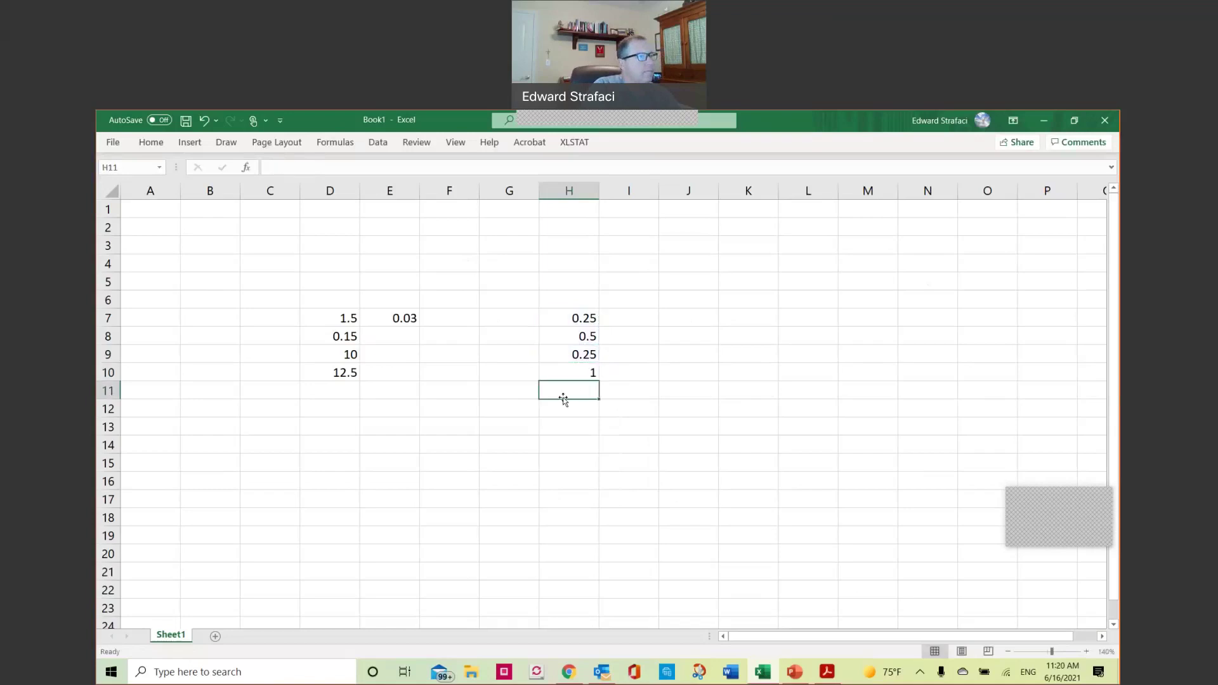
# Step: Enter .03, .1 and .2 in cells I7 to I9, beside the weights
pyautogui.click(632, 314)
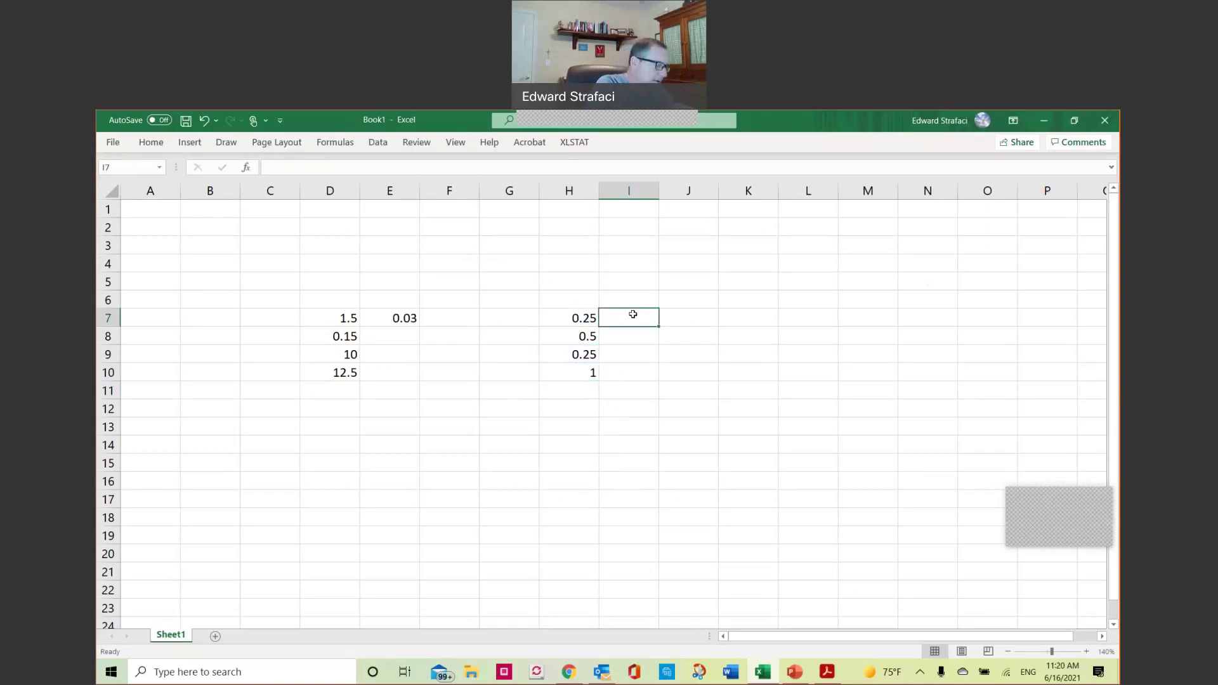
pyautogui.write('.03')
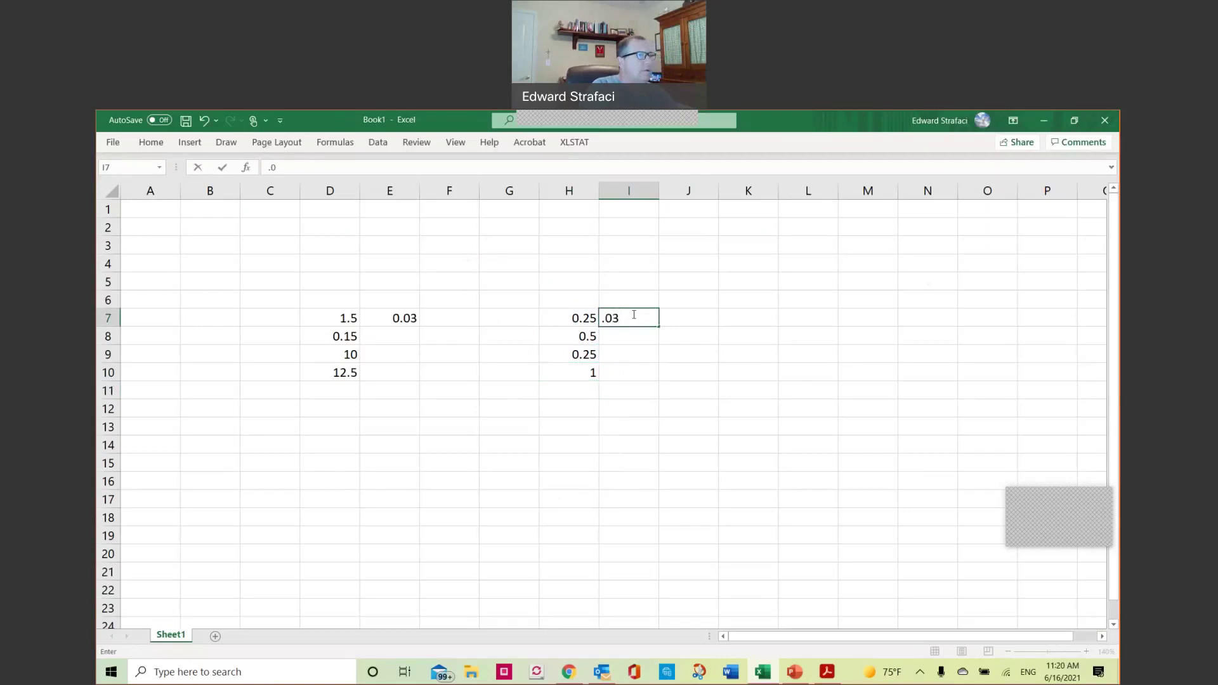
pyautogui.click(625, 335)
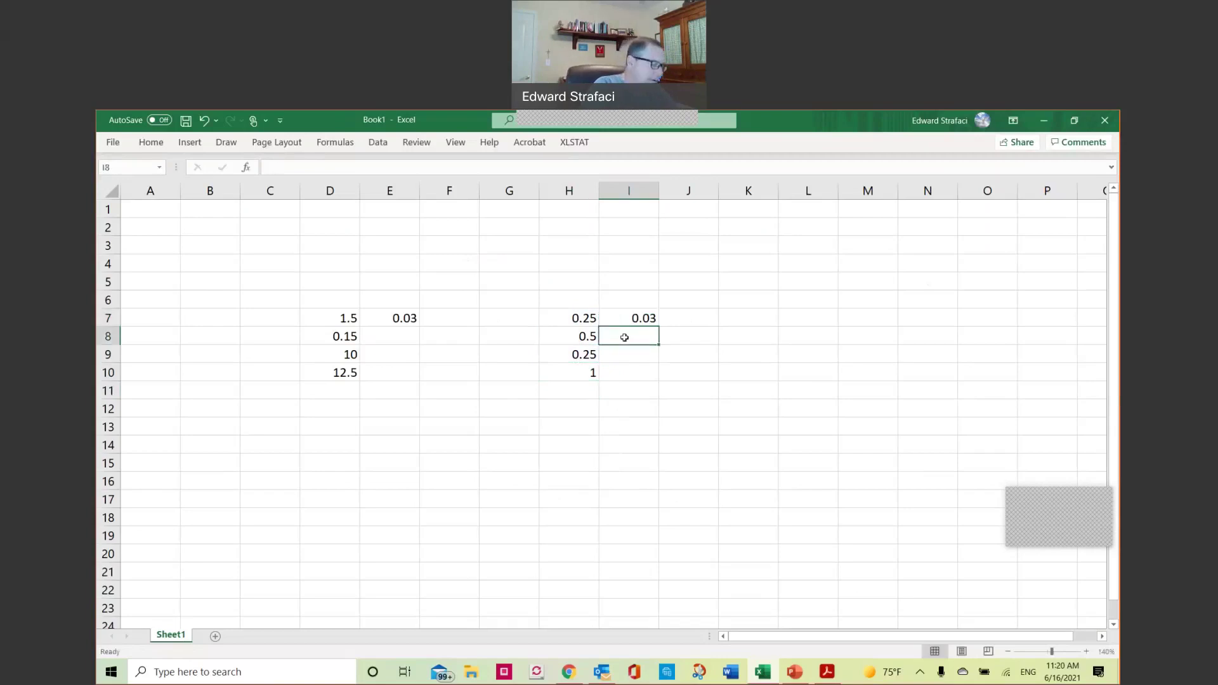
pyautogui.write('.1')
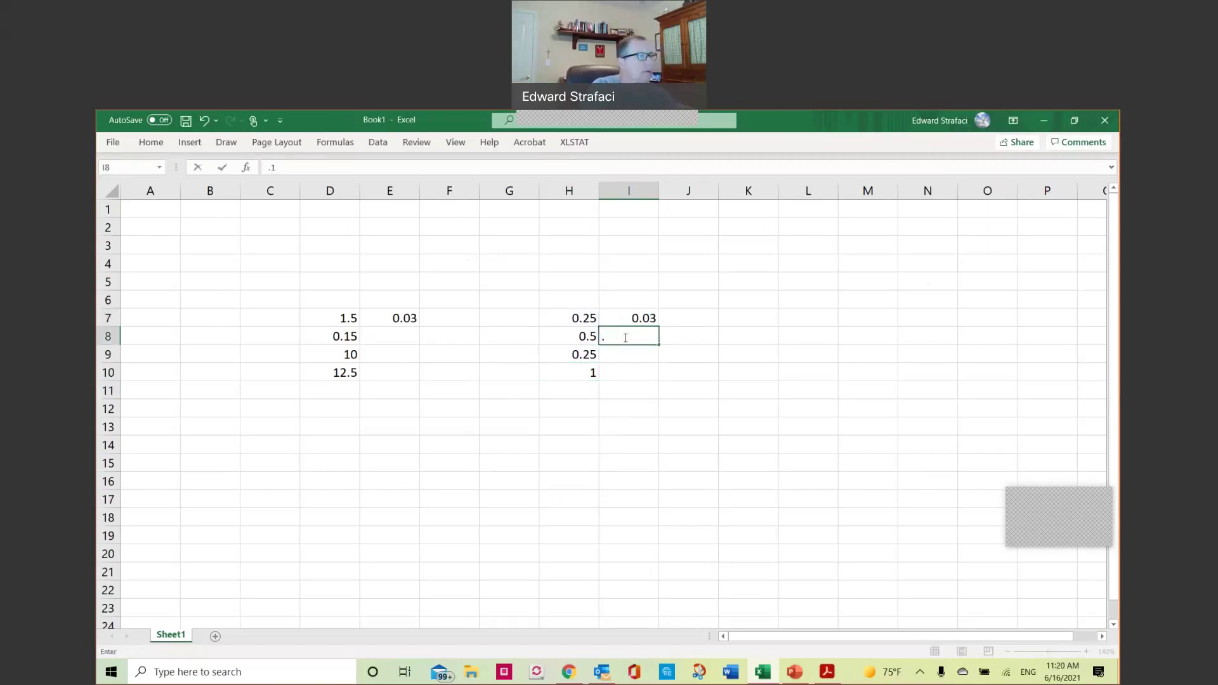
pyautogui.click(624, 359)
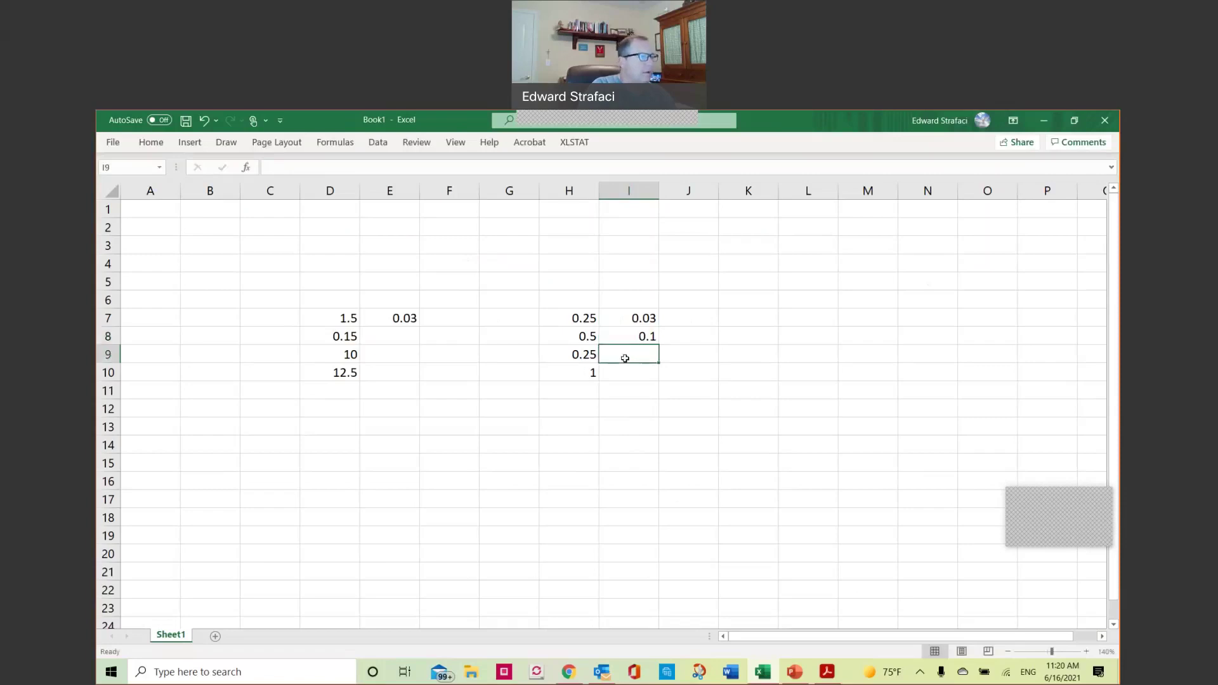
pyautogui.write('.2')
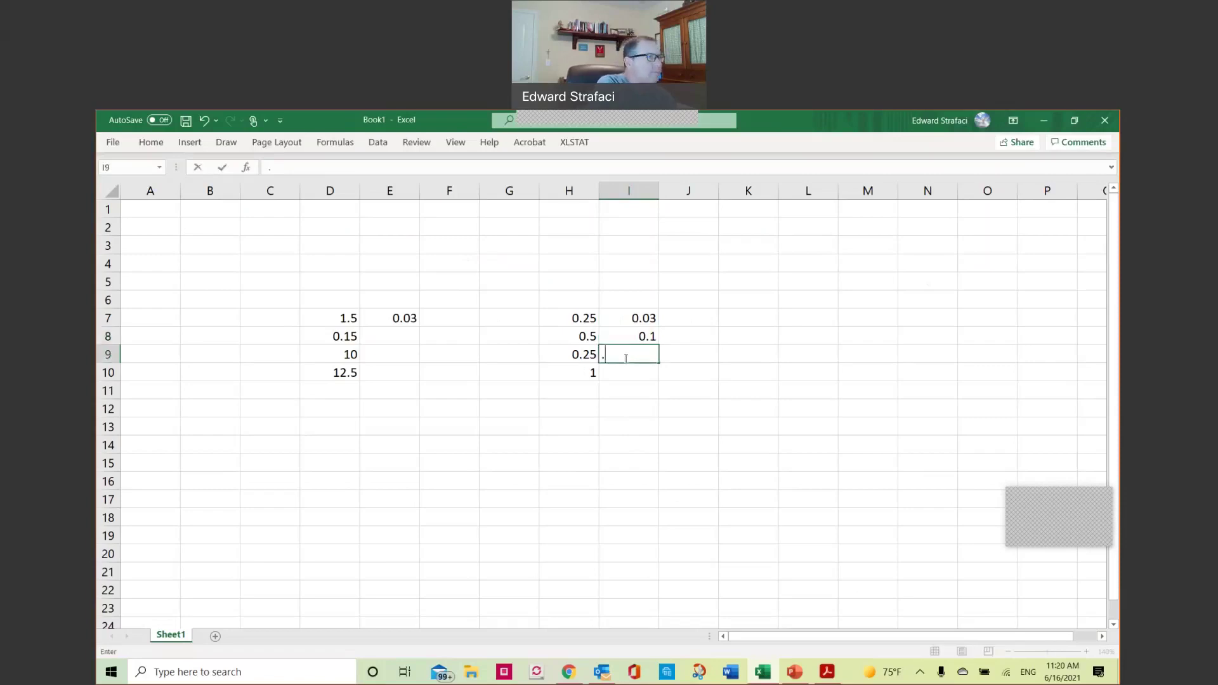
# Step: Enter the formula =H7*I7 in cell J7 to multiply the first weight by its neighbouring value
pyautogui.click(714, 316)
pyautogui.write('=')
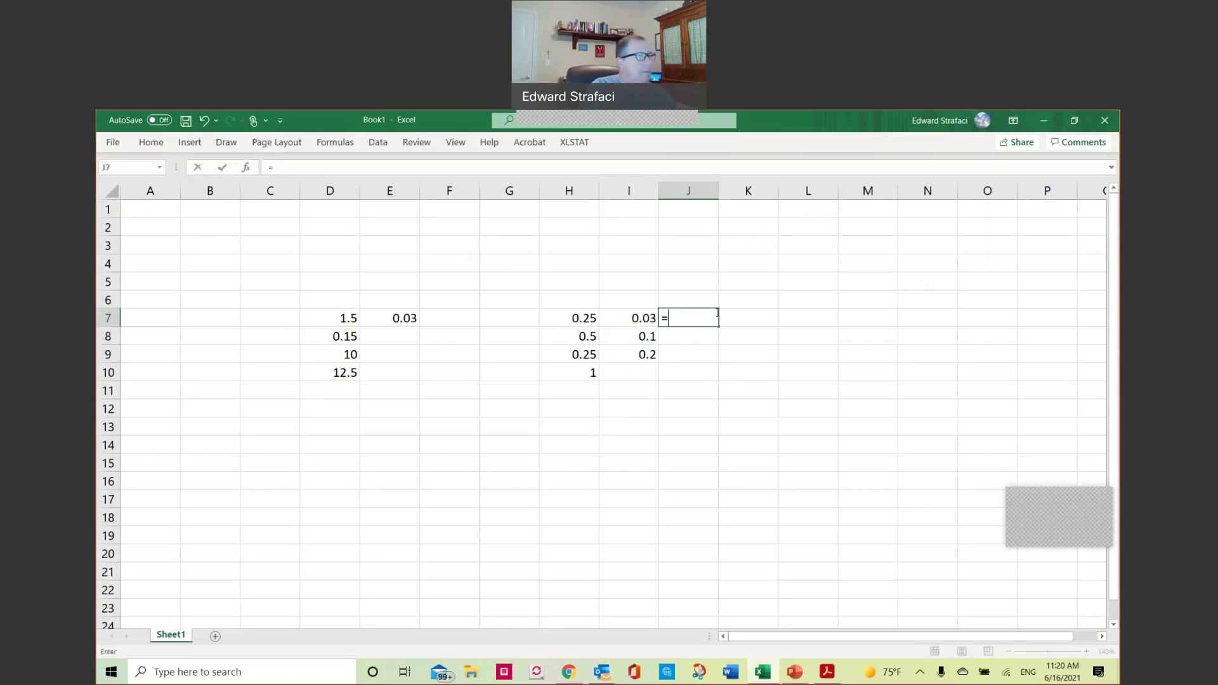
pyautogui.click(577, 319)
pyautogui.write('*')
pyautogui.click(628, 316)
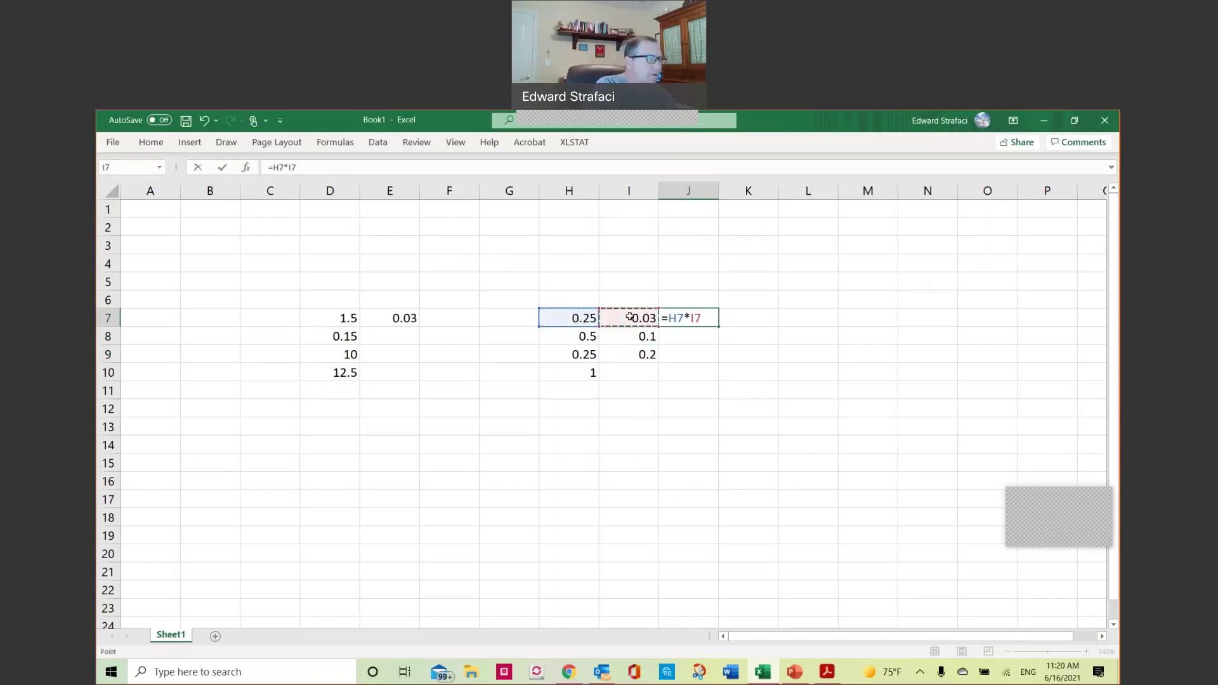
pyautogui.press('Return')
# Step: Copy the product formula from cell J7 into cells J8 and J9, pasting formulas only
pyautogui.click(702, 317)
pyautogui.rightClick(702, 318)
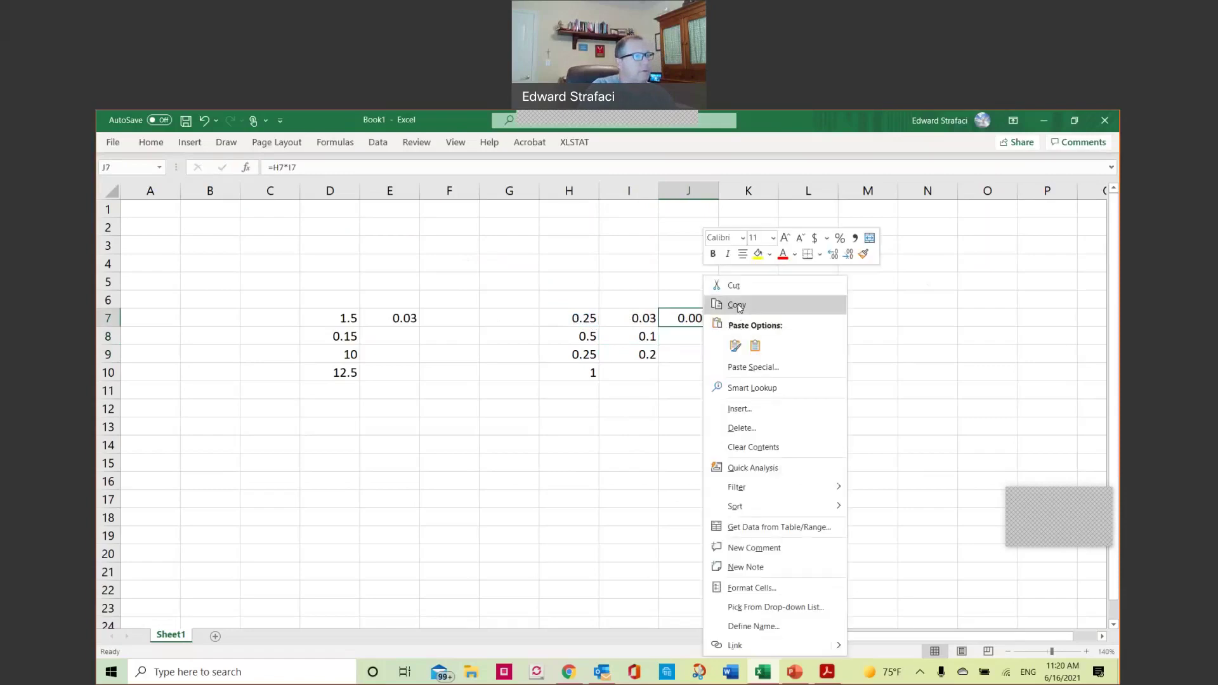
pyautogui.click(736, 305)
pyautogui.moveTo(700, 342); pyautogui.dragTo(701, 353)
pyautogui.rightClick(701, 352)
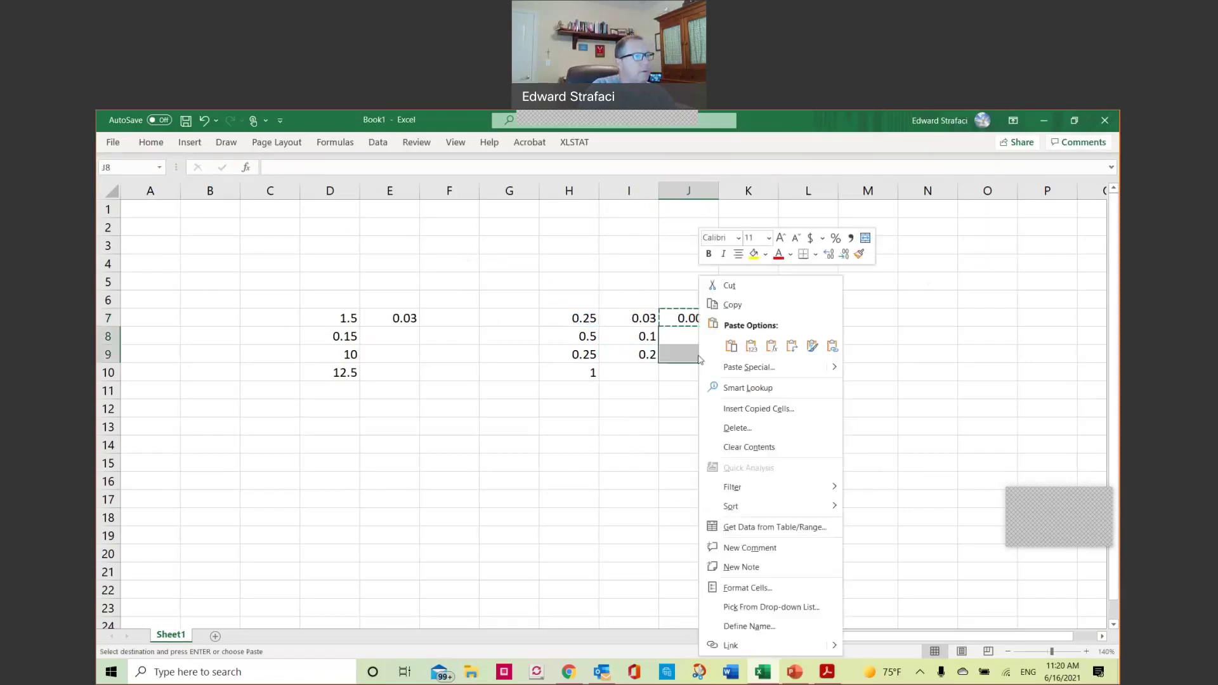
pyautogui.click(771, 346)
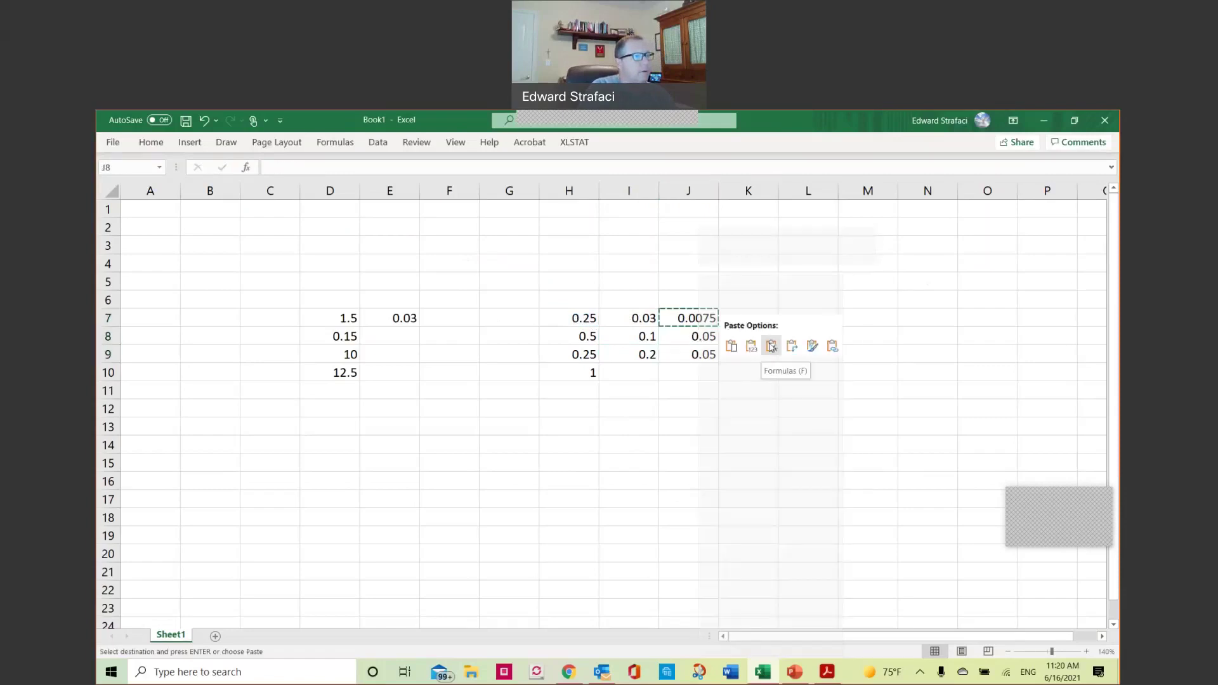
pyautogui.click(693, 373)
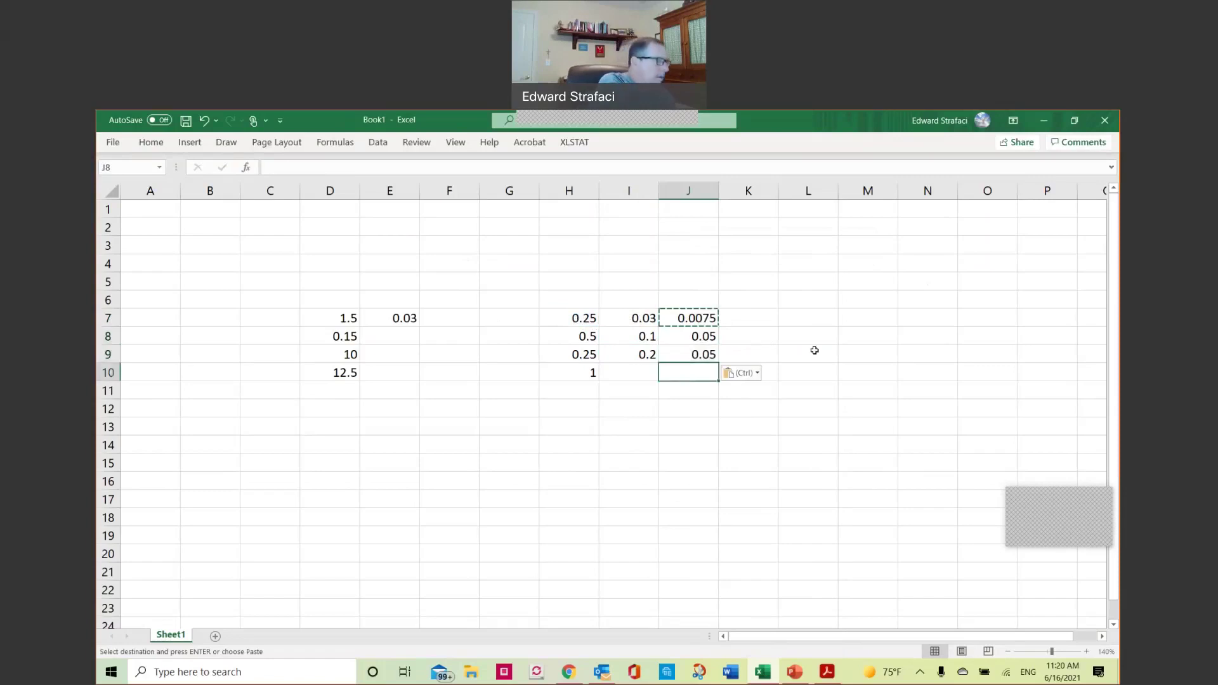
pyautogui.press('Escape')
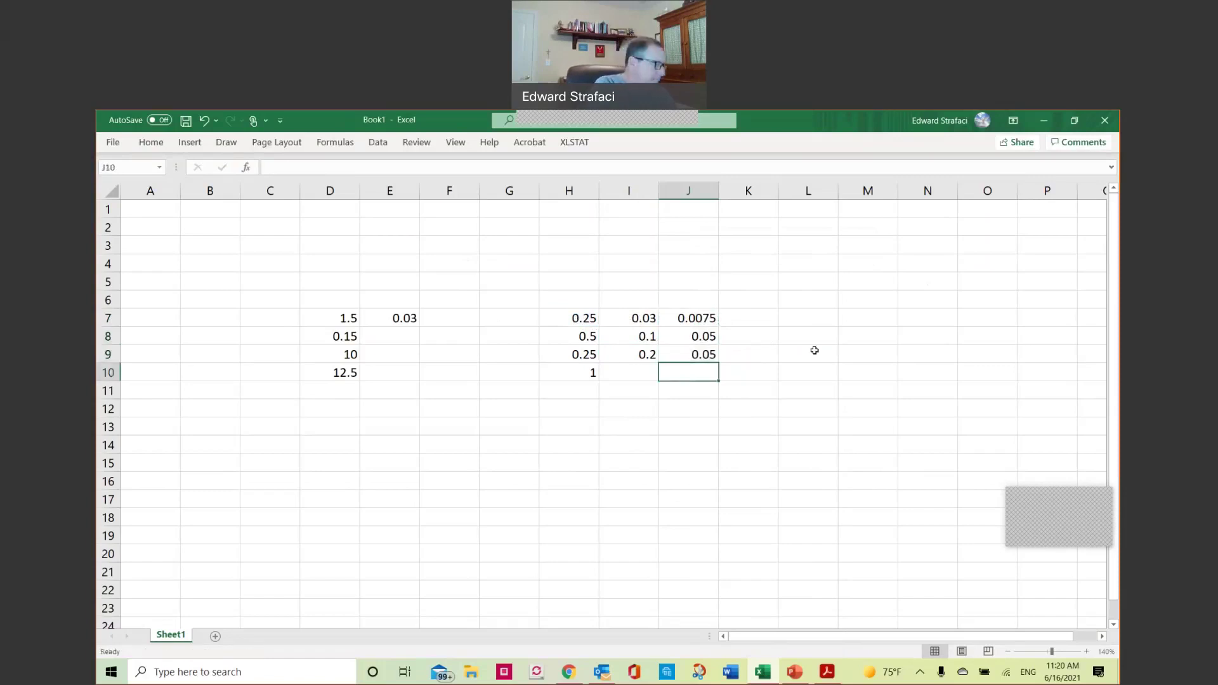
pyautogui.write('@sum')
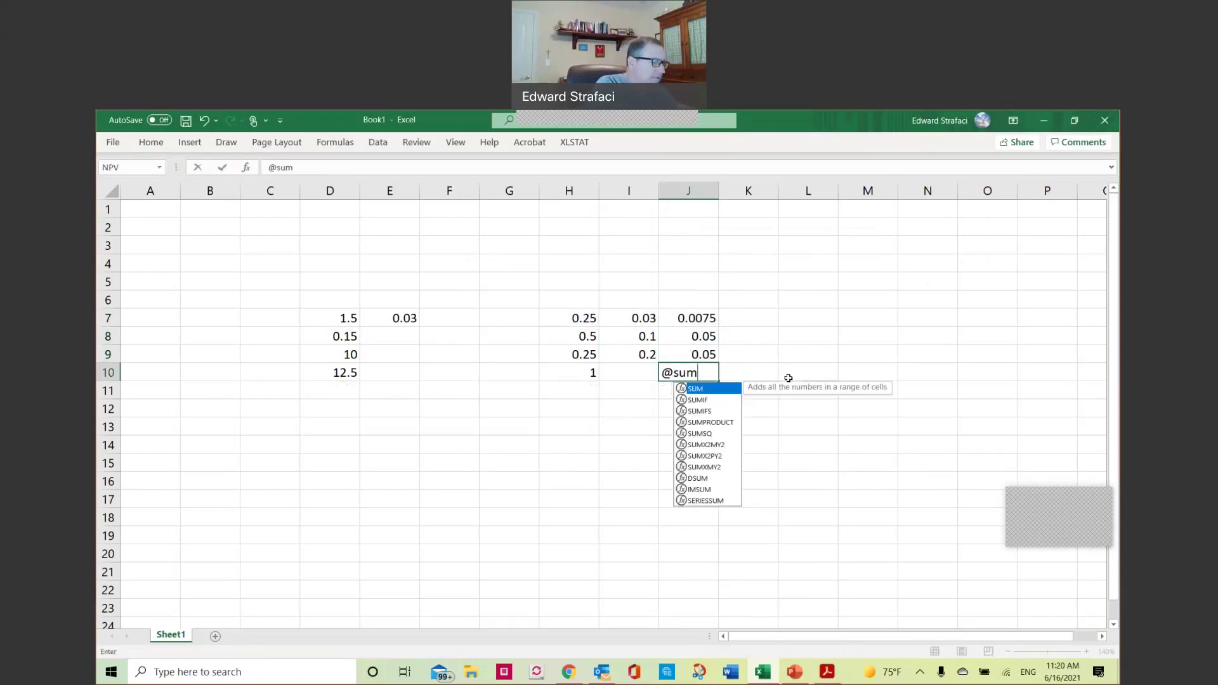
pyautogui.write('(')
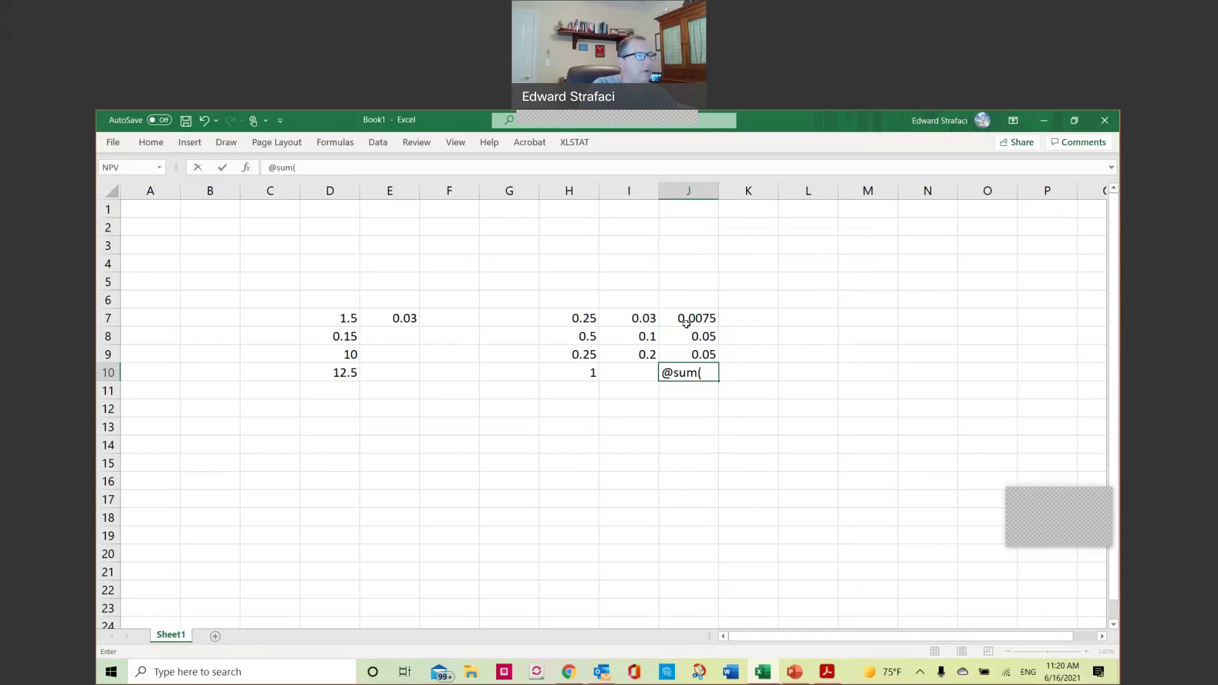
pyautogui.moveTo(691, 319); pyautogui.dragTo(680, 353)
pyautogui.press('Return')
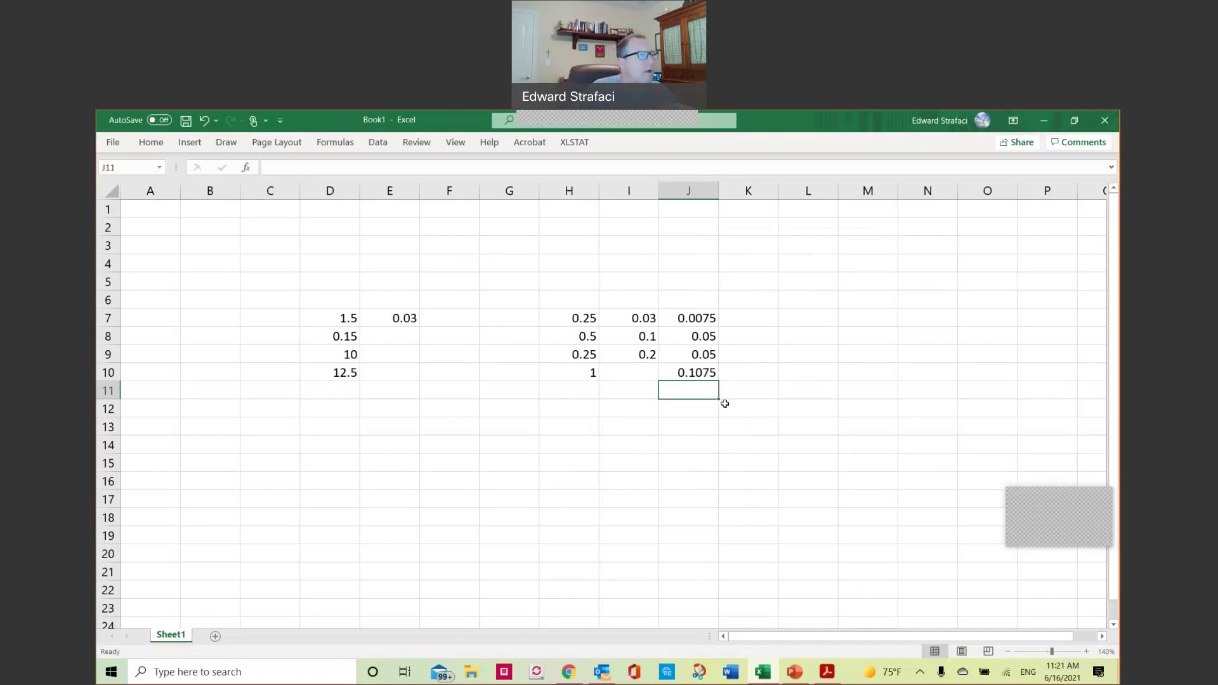
# Step: Enter .02, .1 and .2 in cells I13 to I15
pyautogui.click(612, 424)
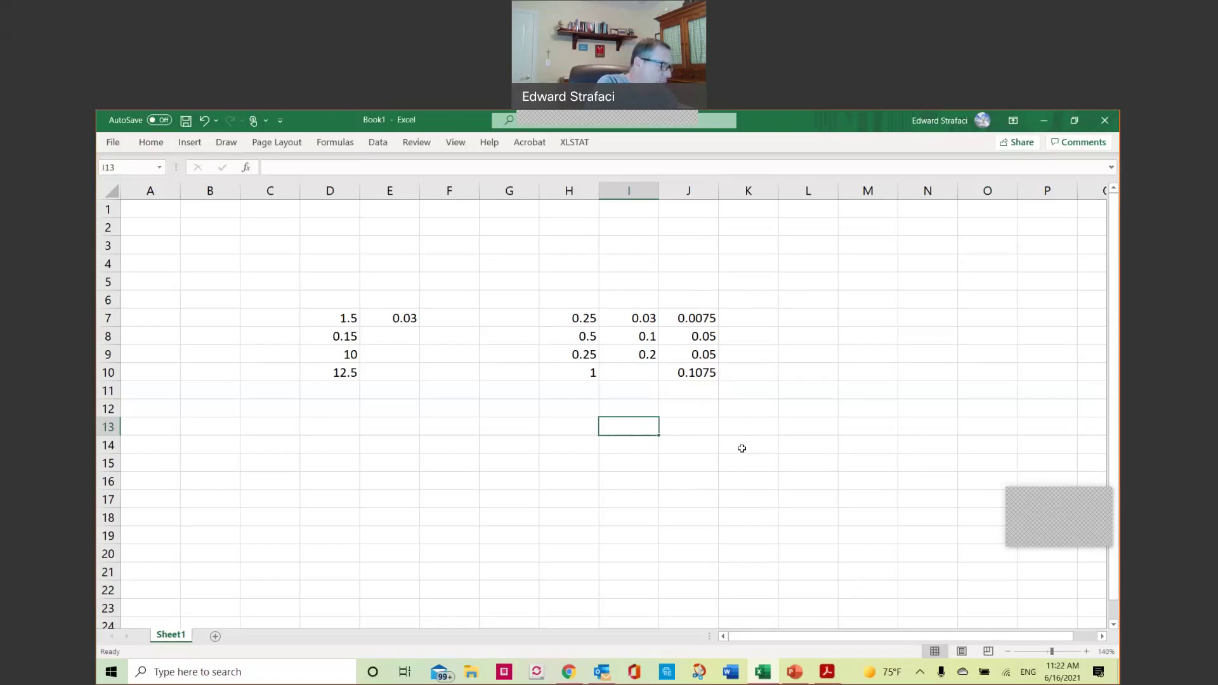
pyautogui.write('.02')
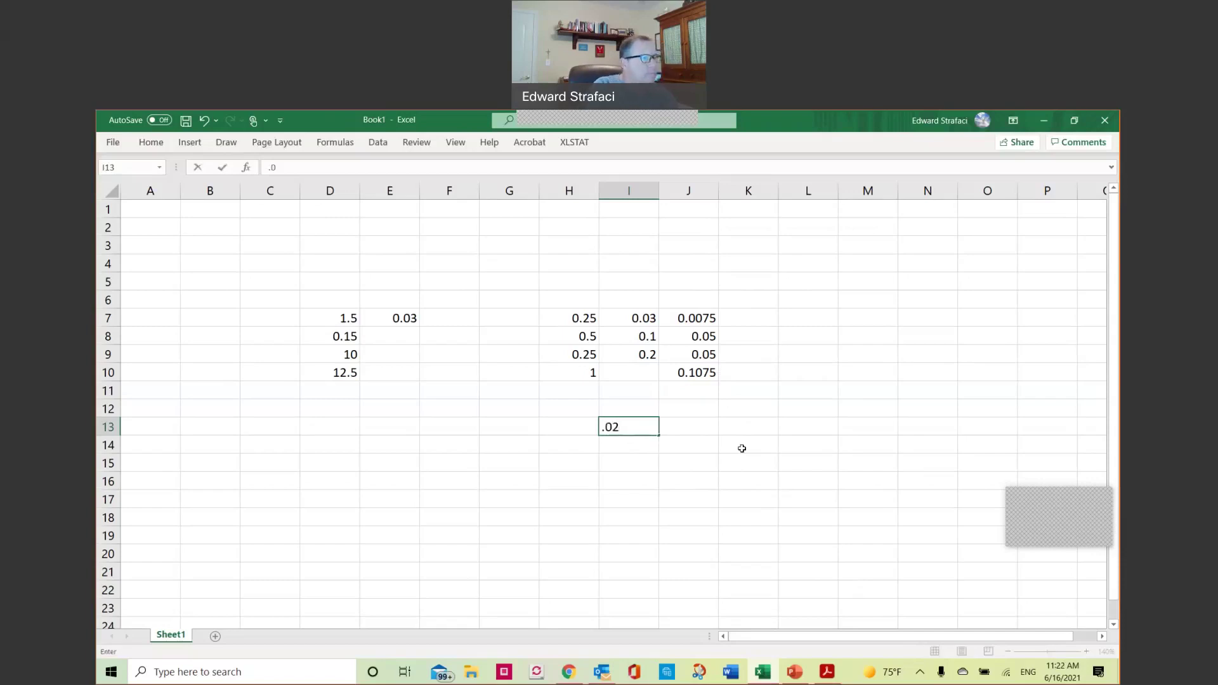
pyautogui.click(623, 442)
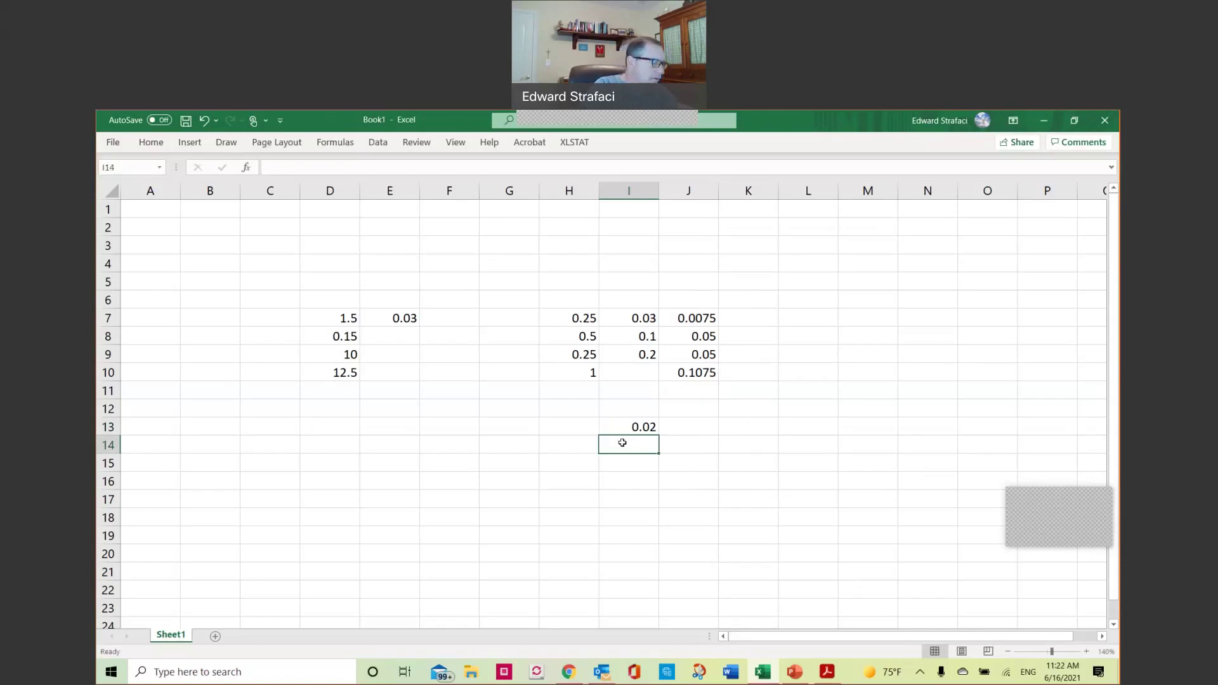
pyautogui.write('.1')
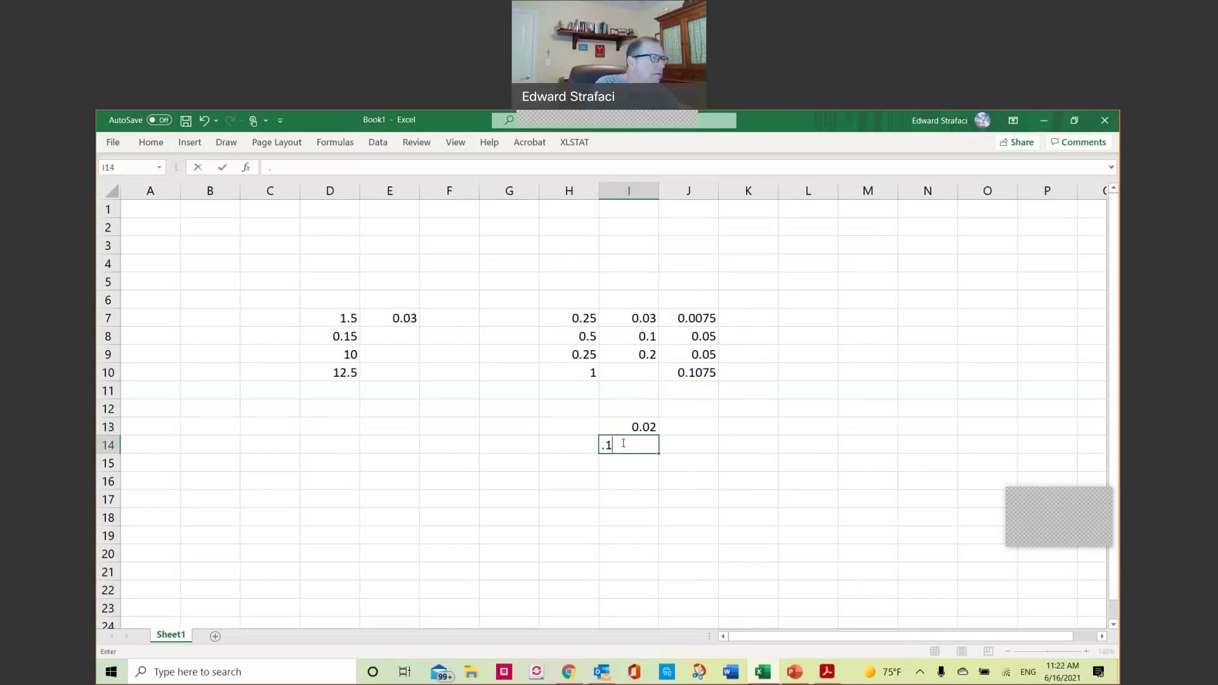
pyautogui.click(631, 460)
pyautogui.write('.')
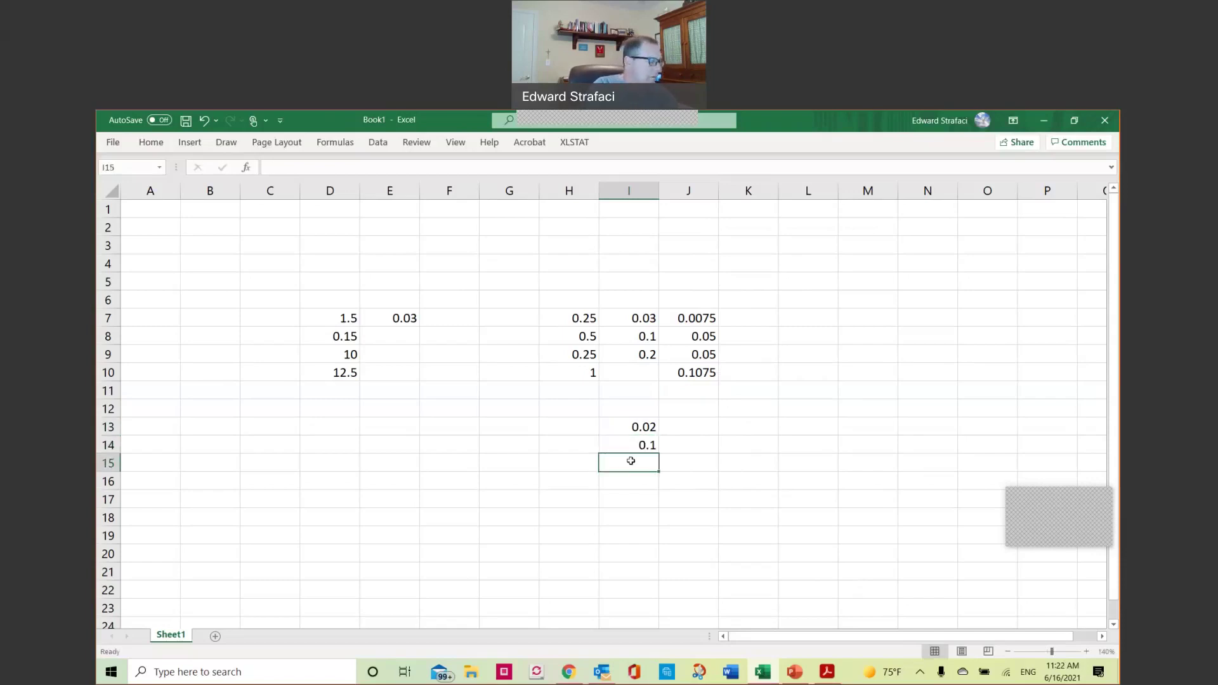
pyautogui.write('2')
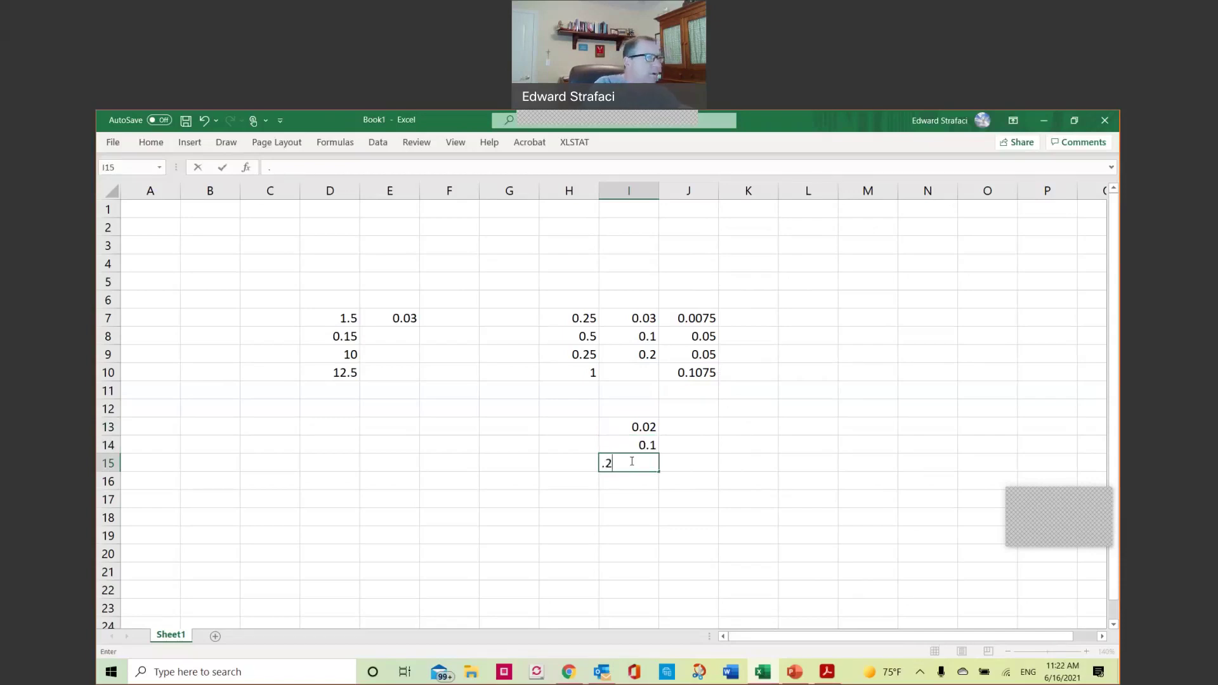
pyautogui.click(638, 480)
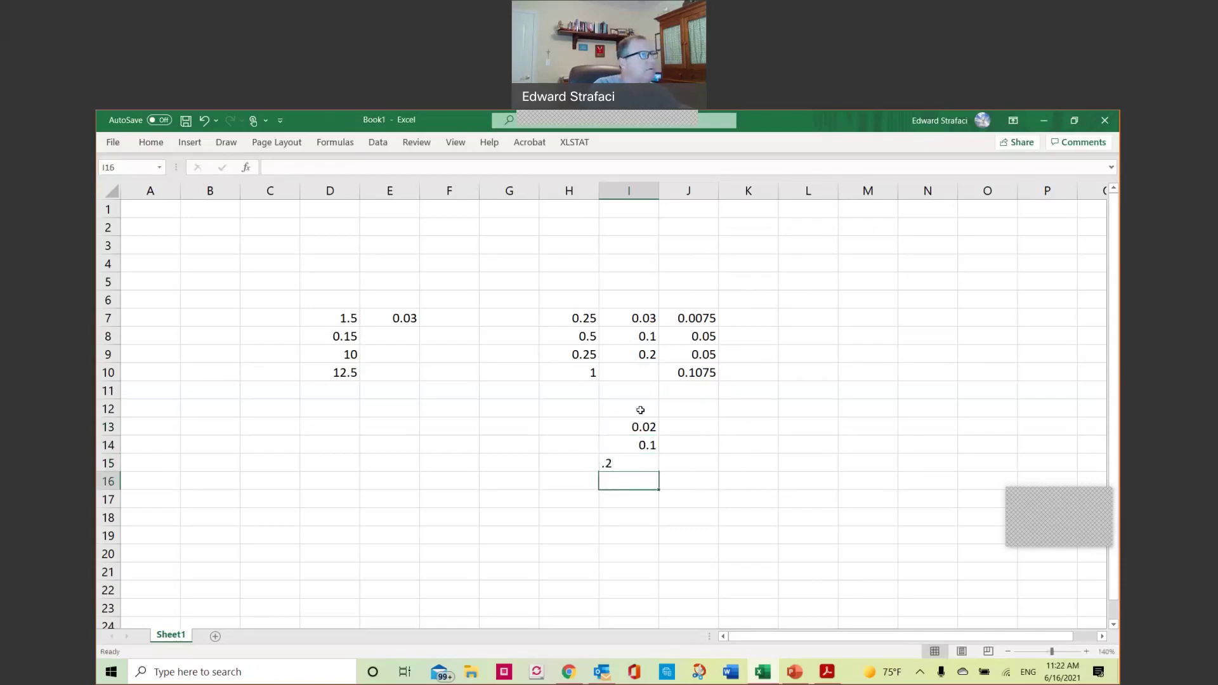
# Step: Format the values in cells I13 to I15 as percentages
pyautogui.click(159, 144)
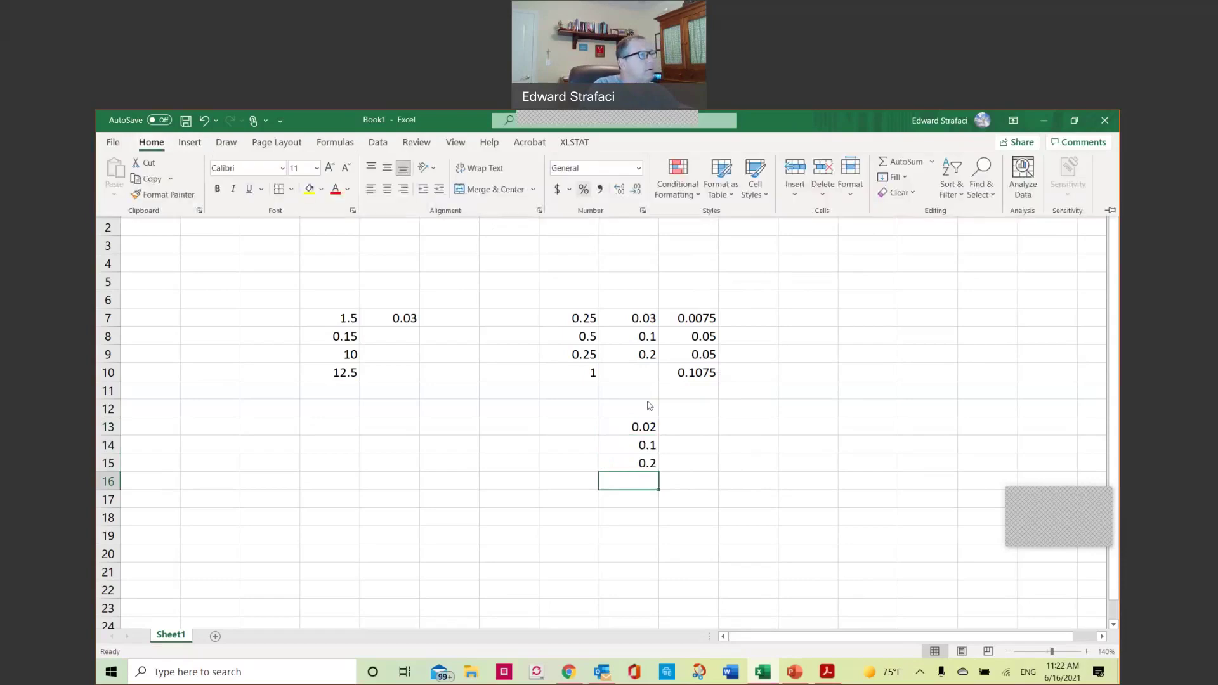
pyautogui.click(645, 425)
pyautogui.moveTo(646, 425); pyautogui.dragTo(646, 455)
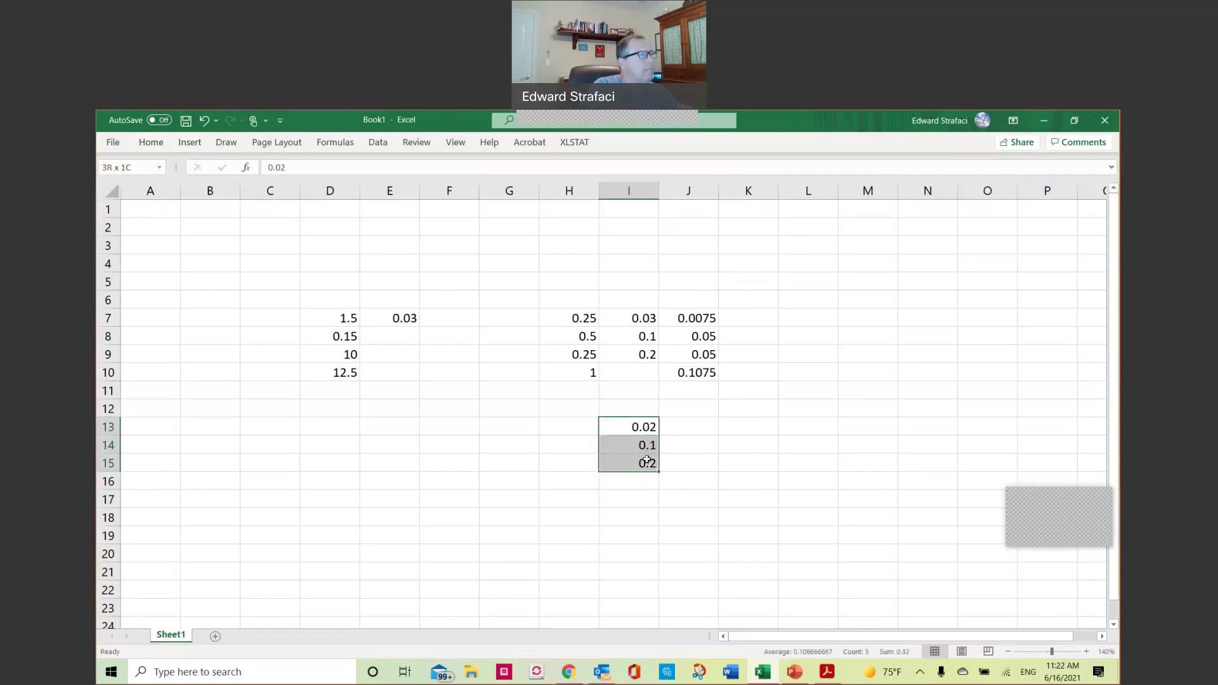
pyautogui.click(142, 143)
pyautogui.click(584, 189)
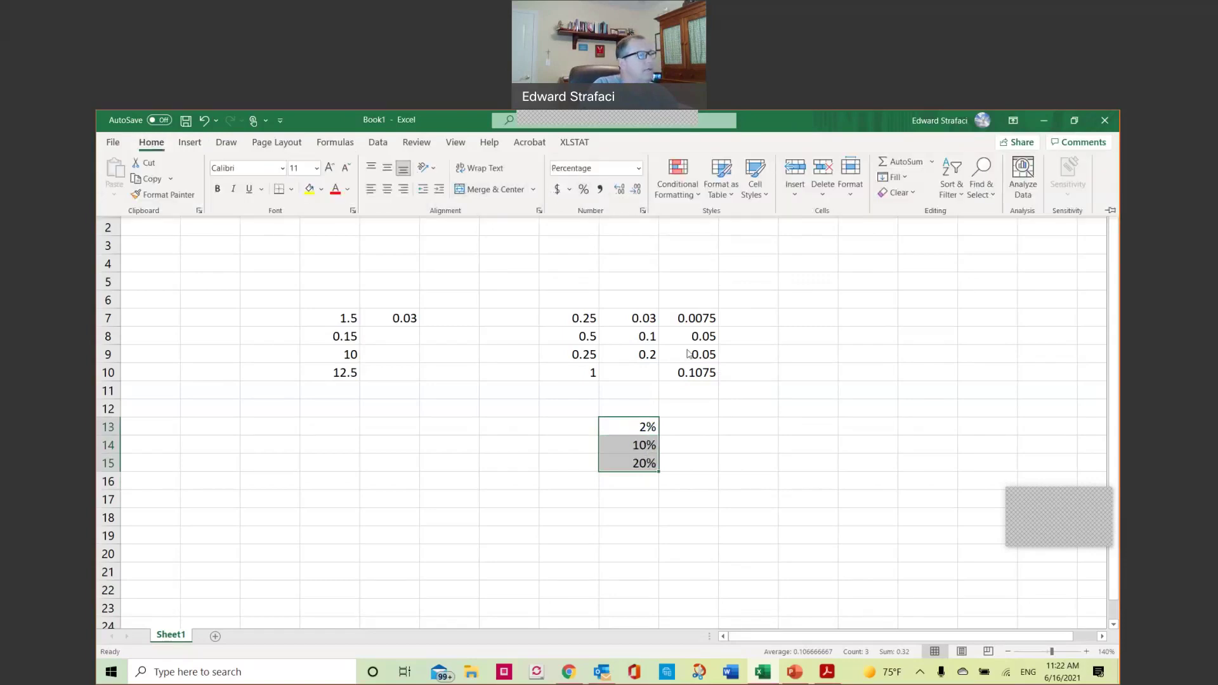
pyautogui.click(647, 481)
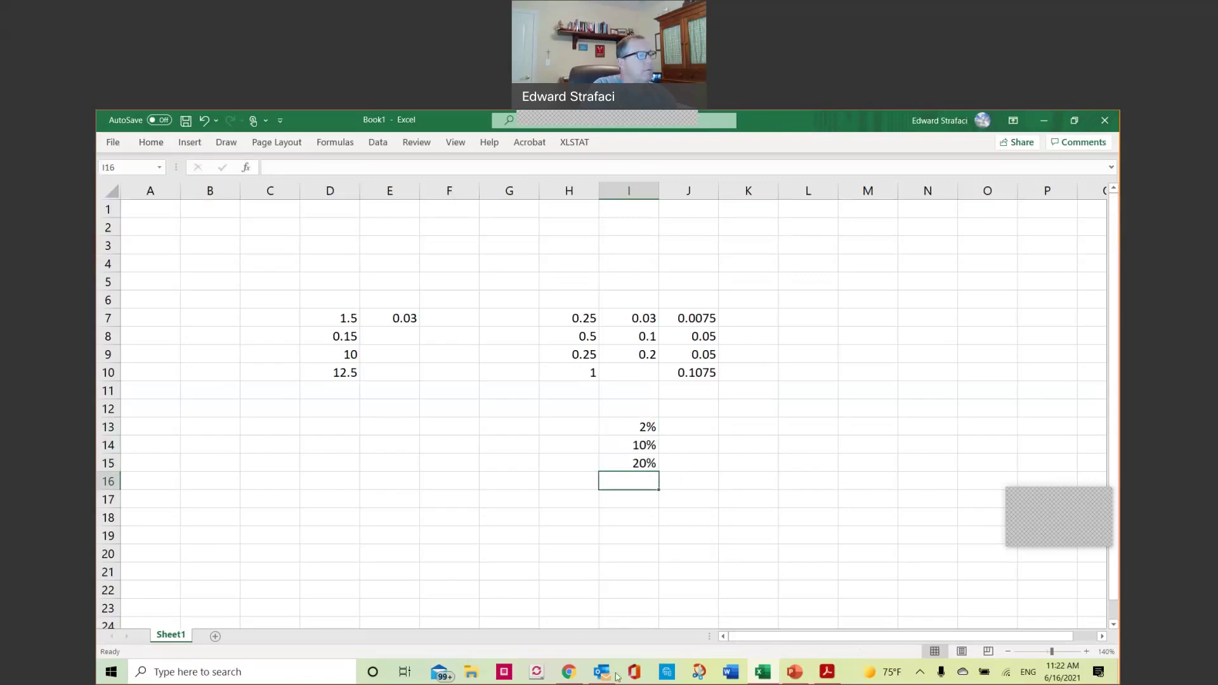
# Step: Switch to Chrome and look through the Finance Academy playlist for the Understanding Standard Deviation videos
pyautogui.click(569, 671)
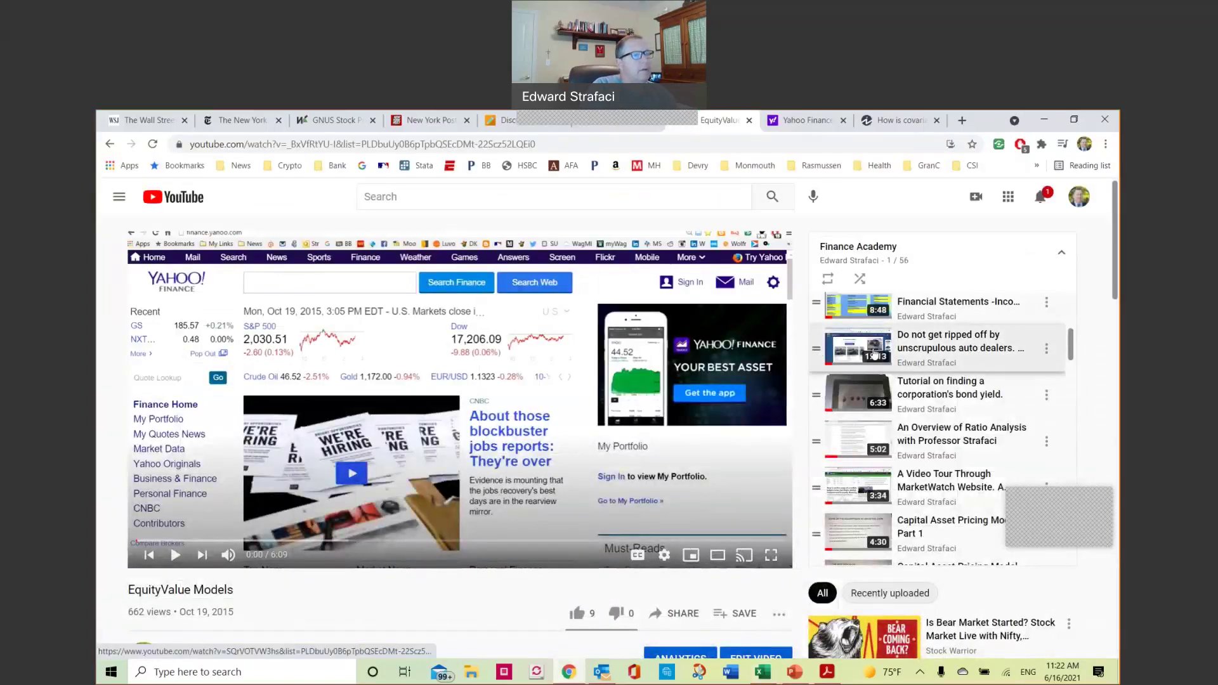
pyautogui.scroll(-5, 871, 359)
pyautogui.scroll(-10, 872, 359)
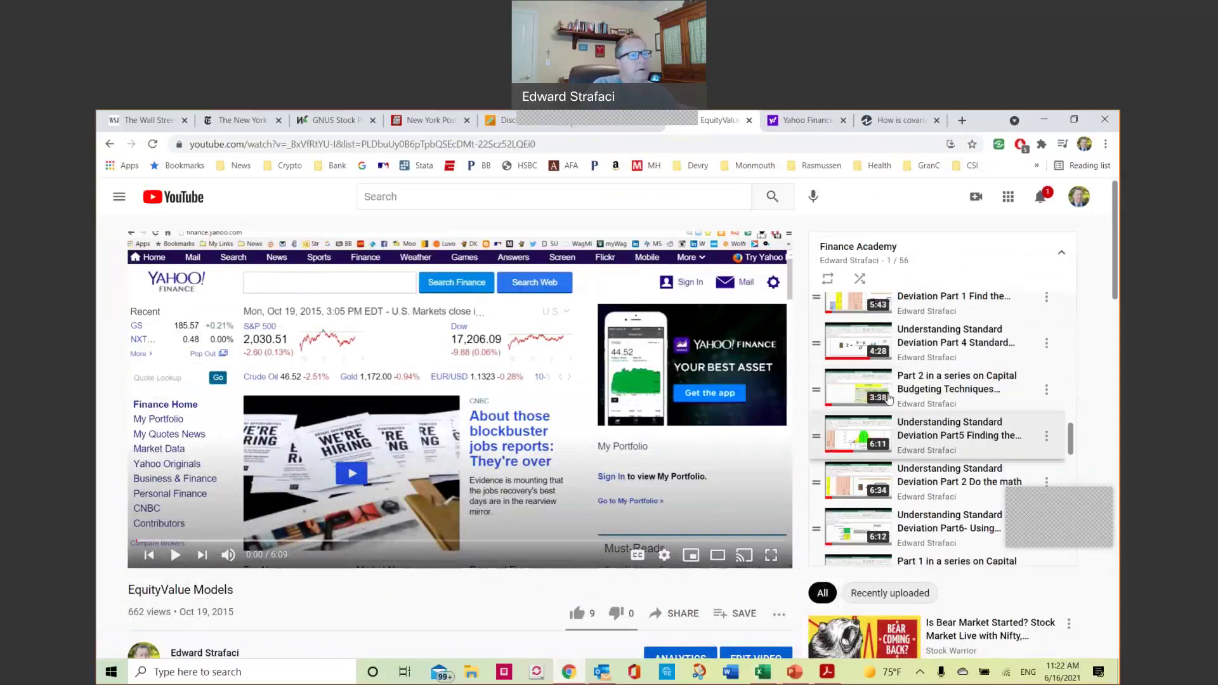
pyautogui.scroll(-2, 931, 448)
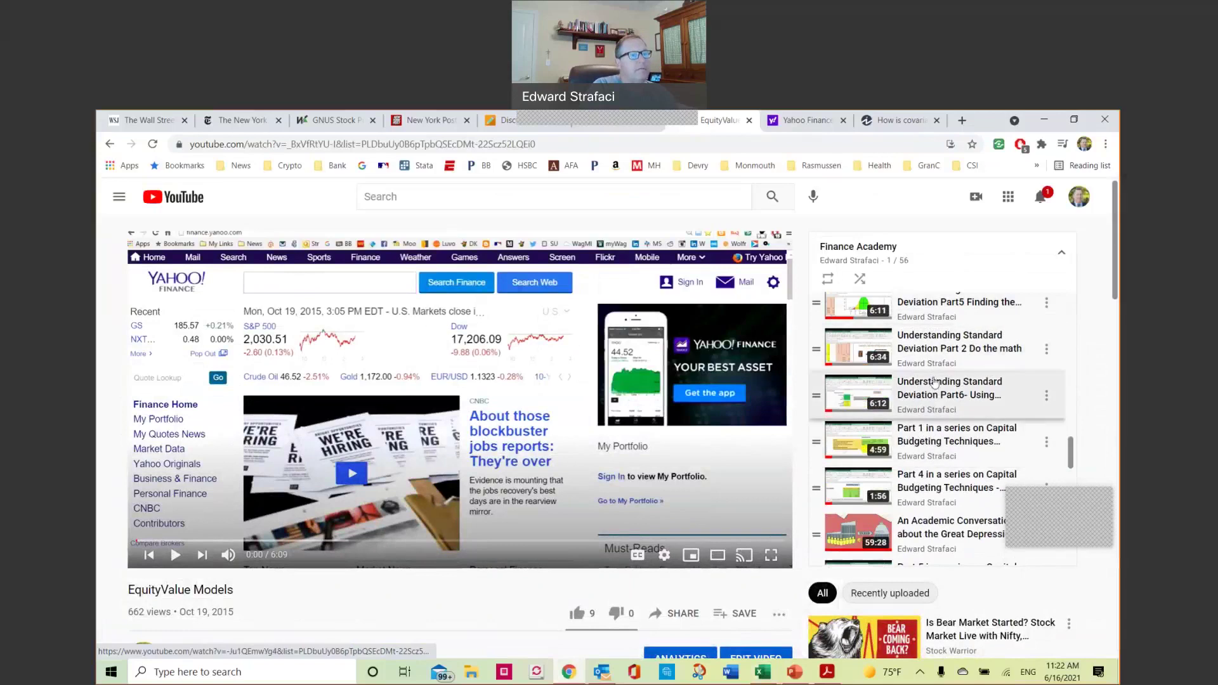
pyautogui.scroll(3, 935, 382)
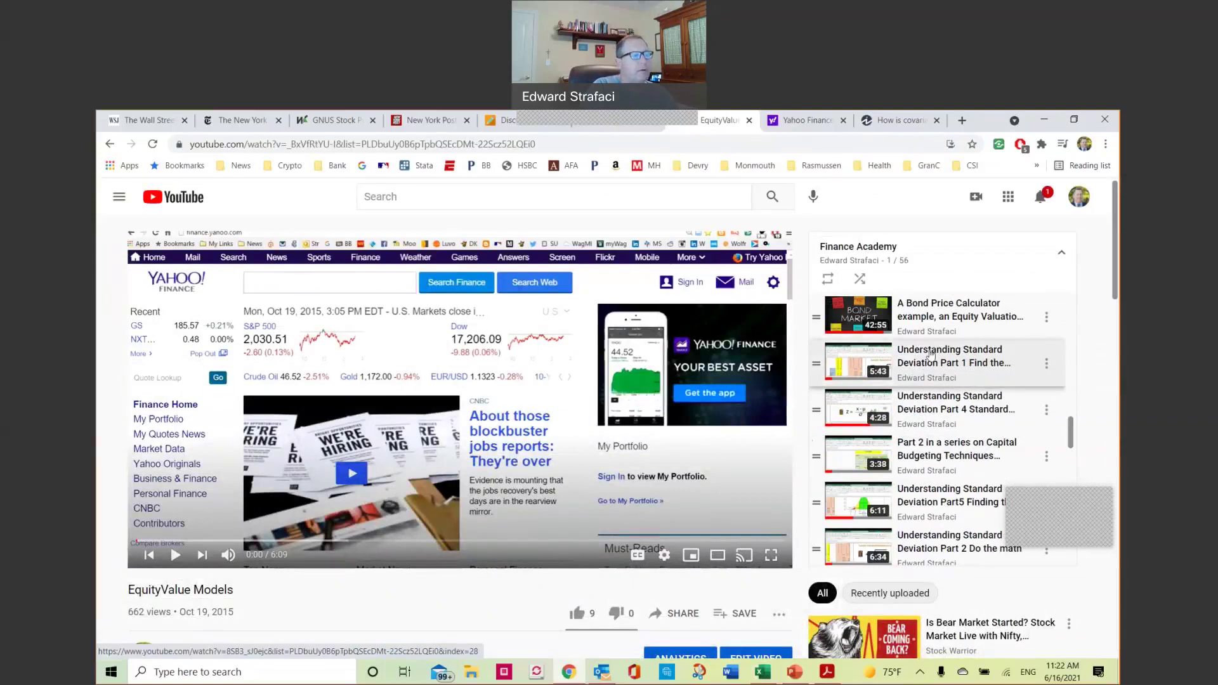
# Step: Return to the Excel workbook and calculate the population variance of I13:I15 in cell I16 with the VARPA function
pyautogui.click(763, 671)
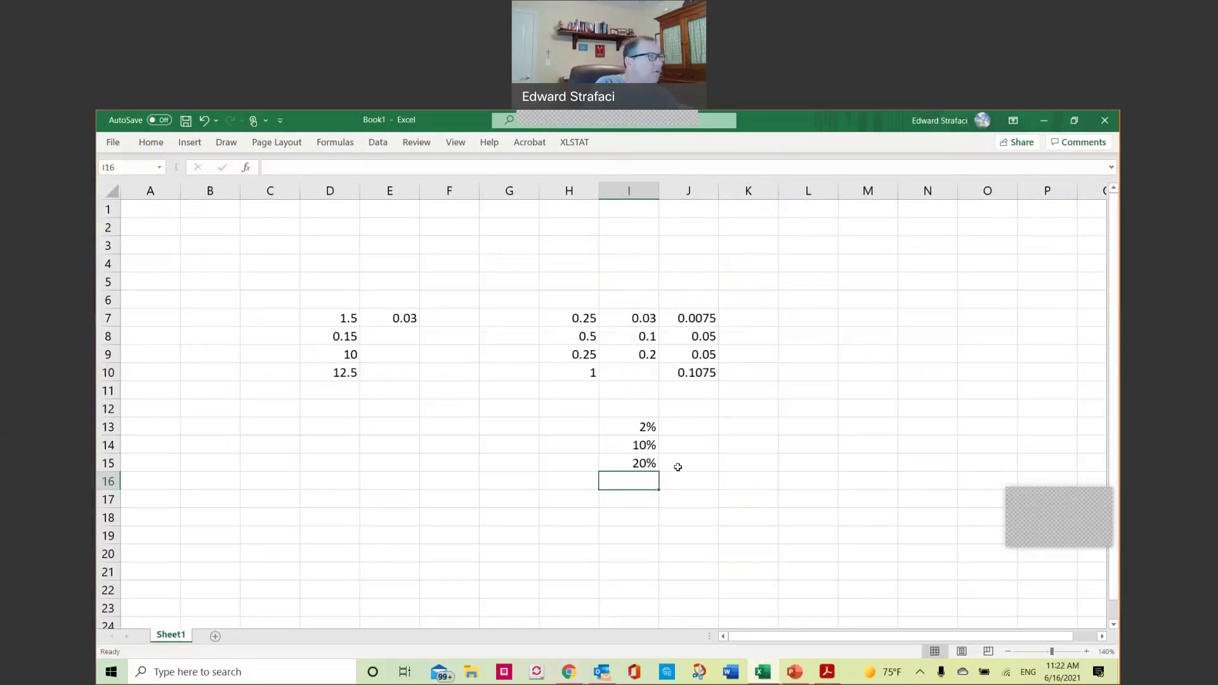
pyautogui.click(346, 144)
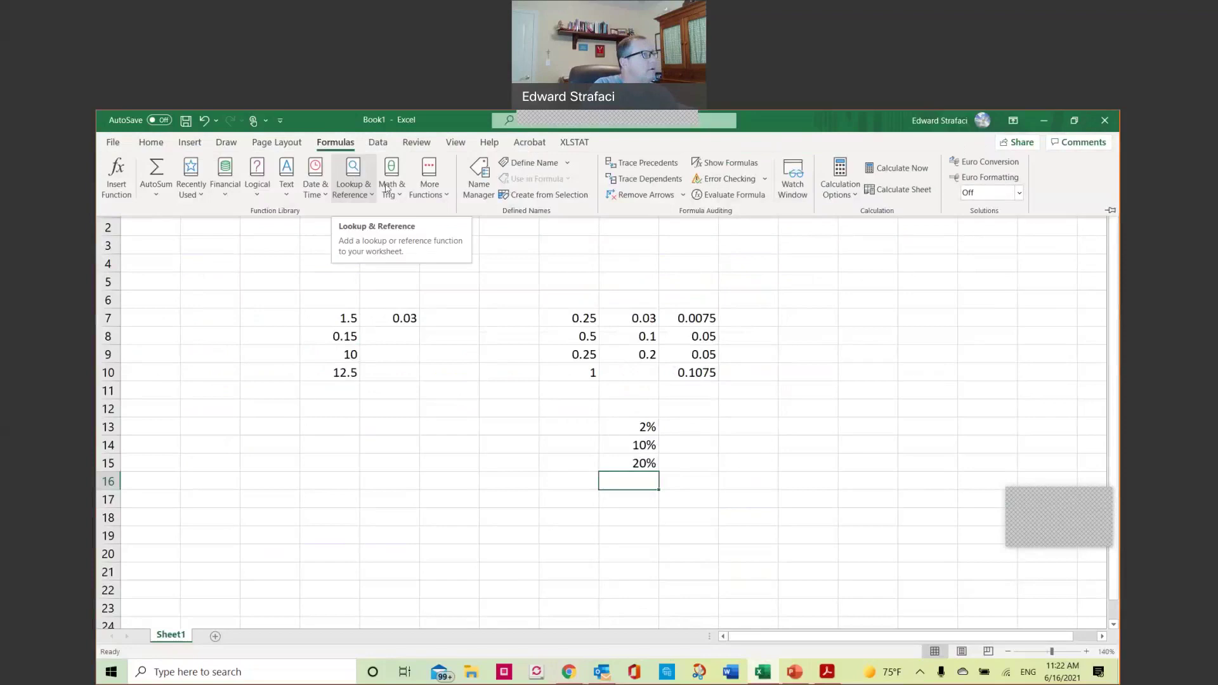
pyautogui.click(429, 180)
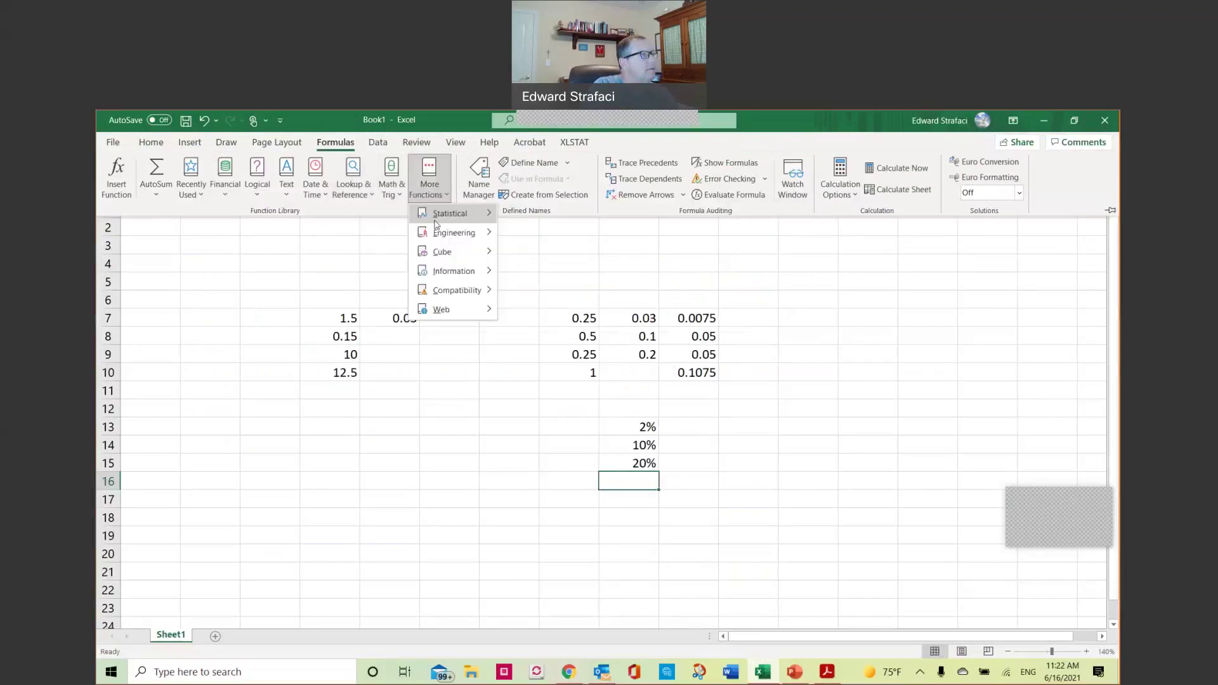
pyautogui.moveTo(451, 213)
pyautogui.scroll(-13, 565, 292)
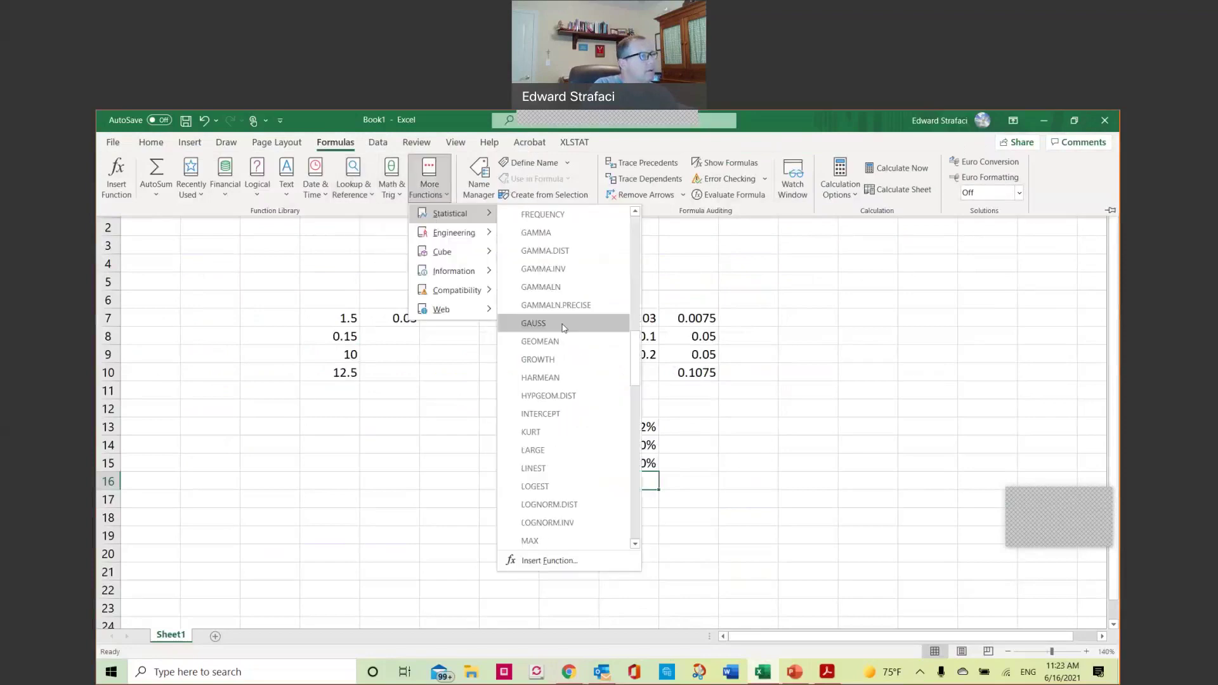
pyautogui.scroll(-7, 565, 333)
pyautogui.scroll(-8, 563, 340)
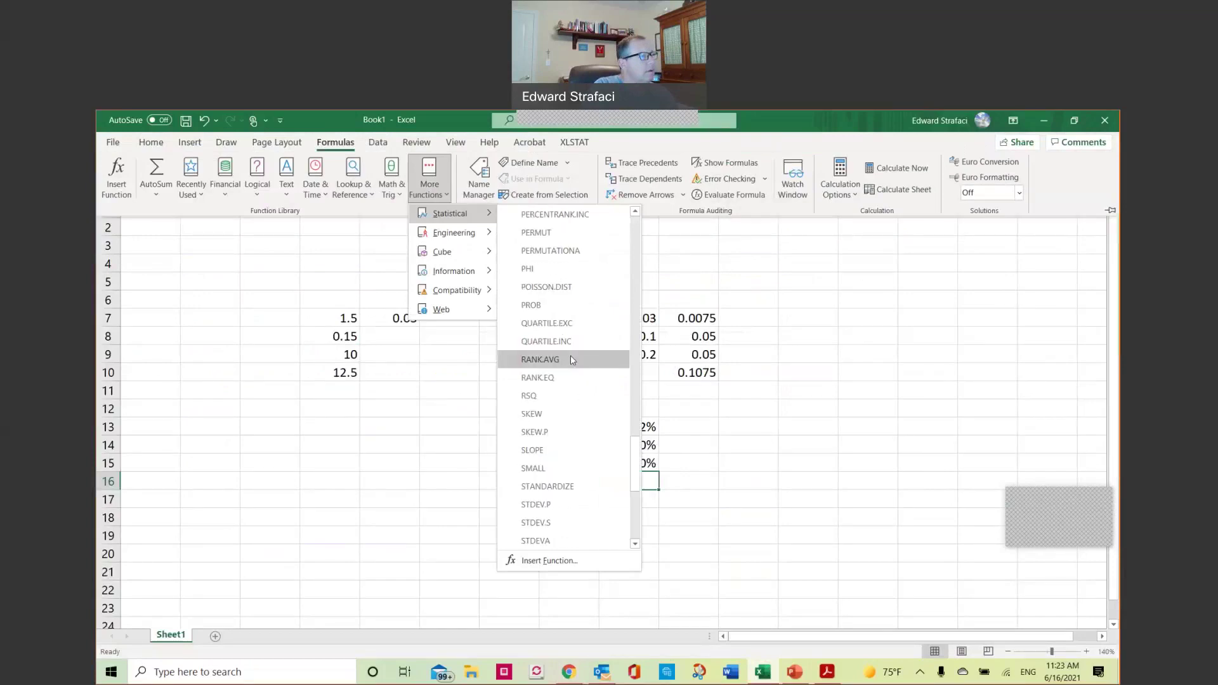
pyautogui.scroll(-2, 531, 497)
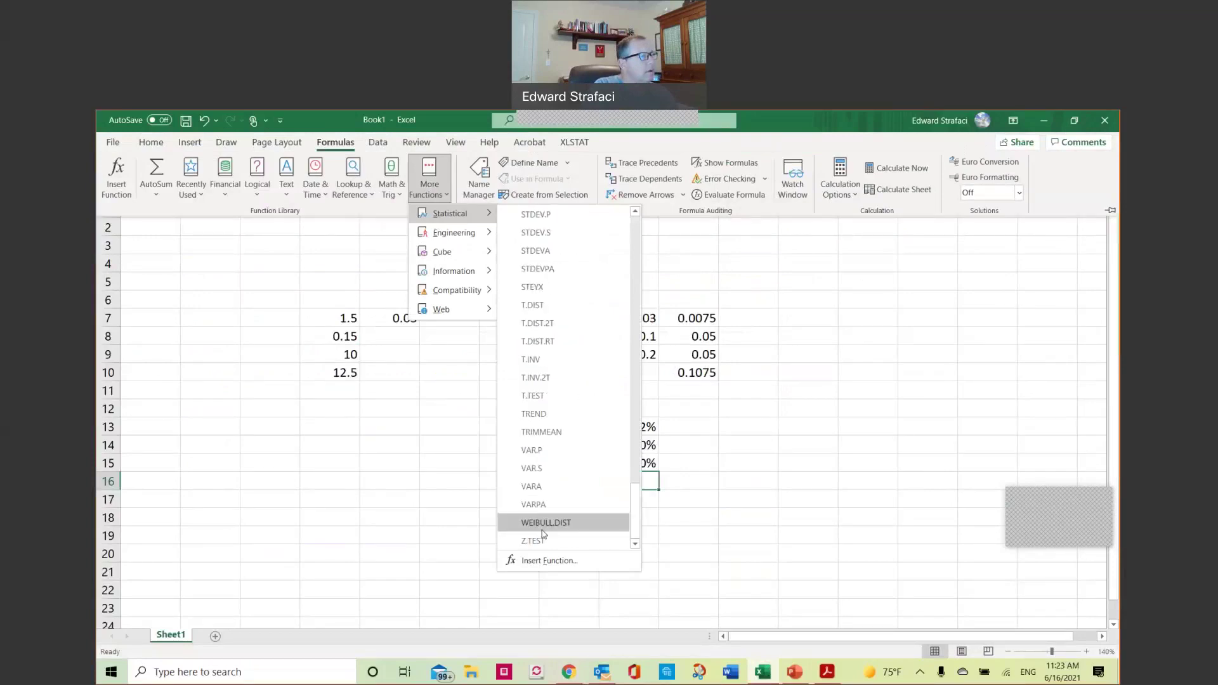
pyautogui.click(536, 505)
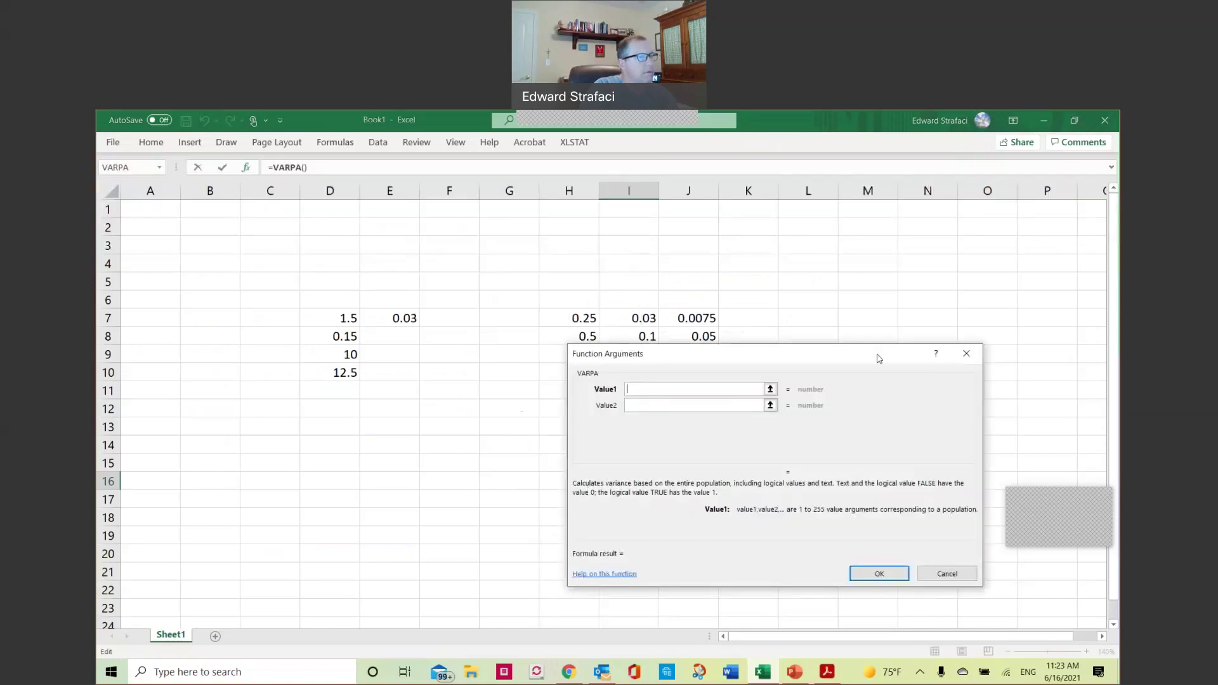
pyautogui.moveTo(578, 426); pyautogui.dragTo(607, 461)
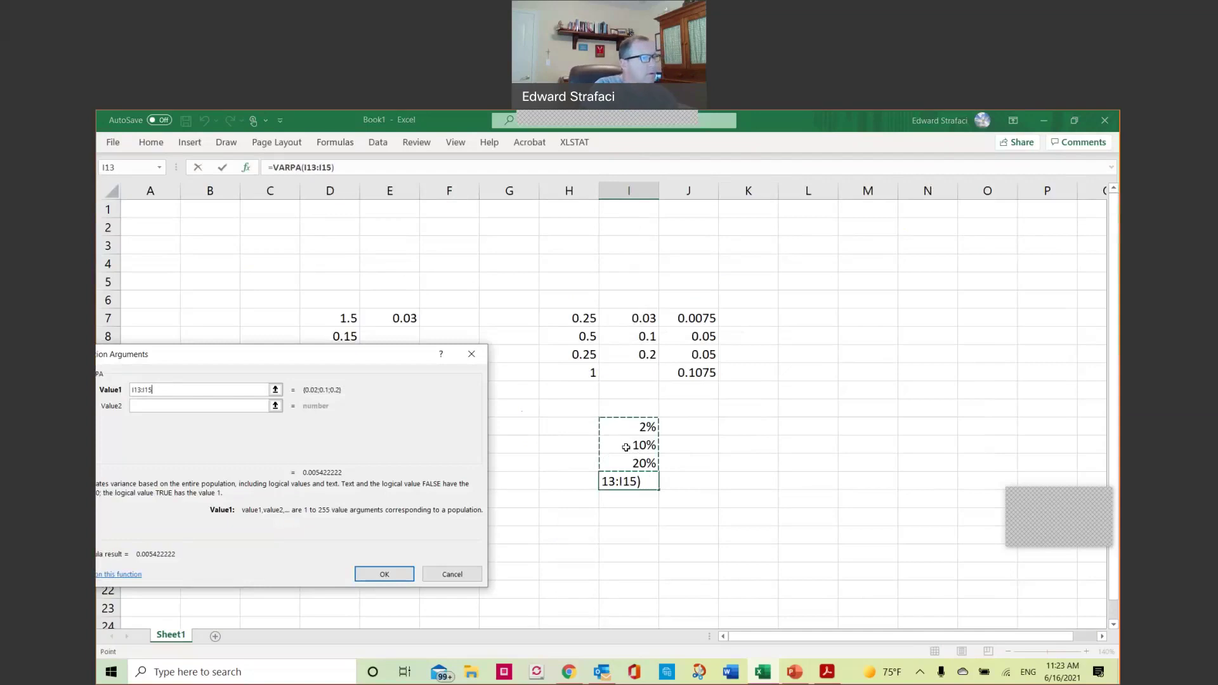
pyautogui.press('Return')
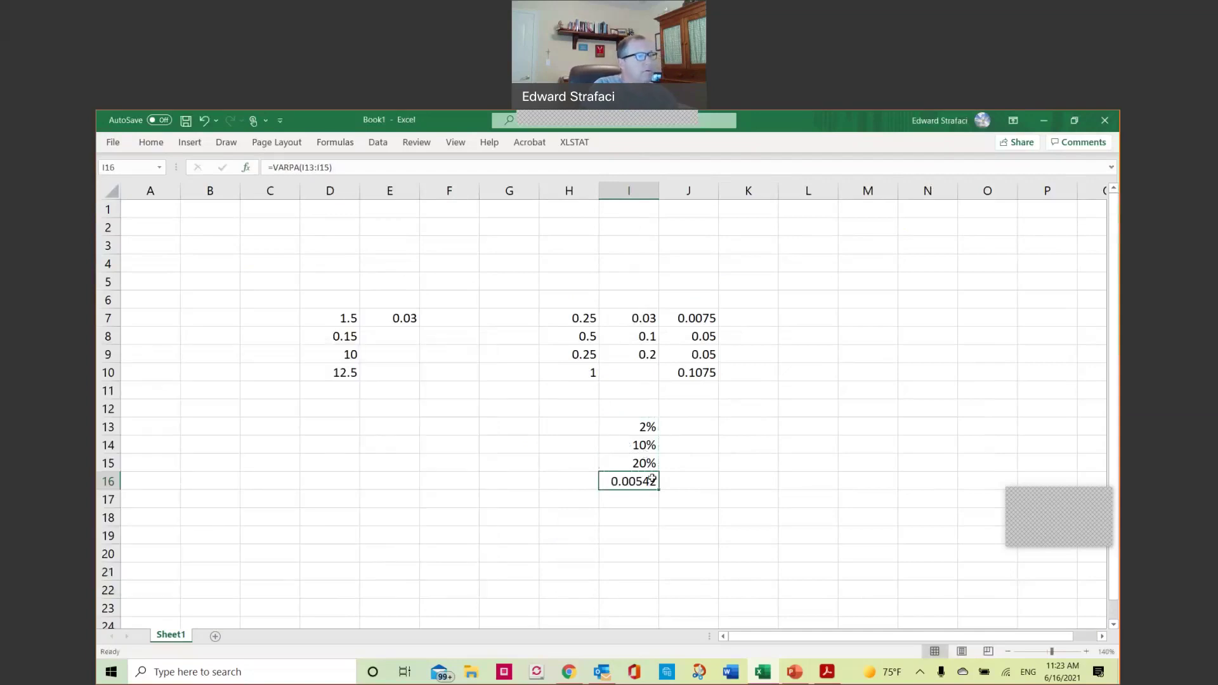
# Step: Calculate the sample standard deviation of I13:I15 in cell I17 with the STDEVA function
pyautogui.click(644, 497)
pyautogui.press('Up')
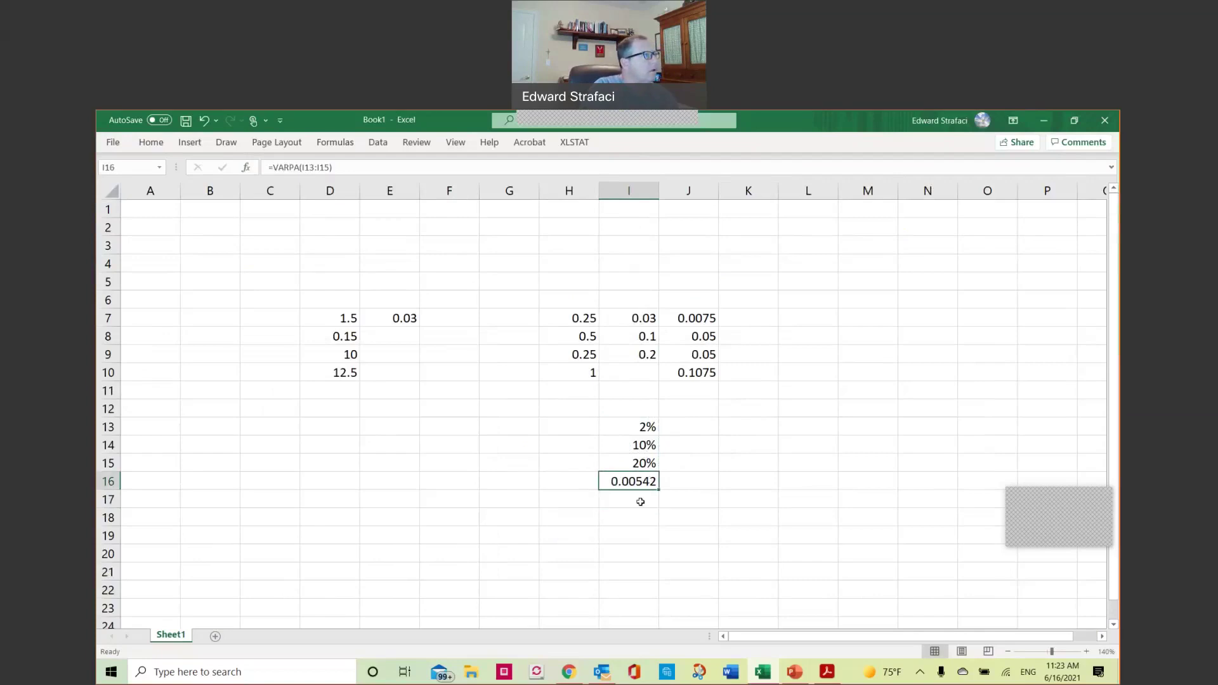
pyautogui.click(640, 502)
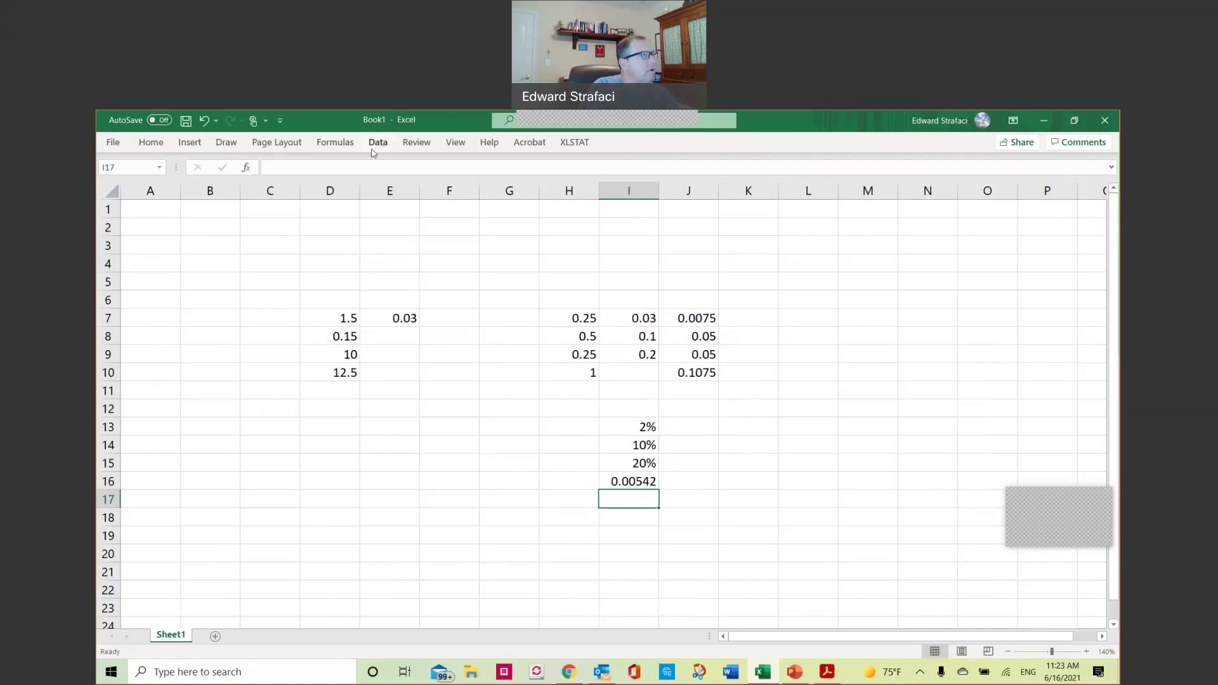
pyautogui.click(336, 145)
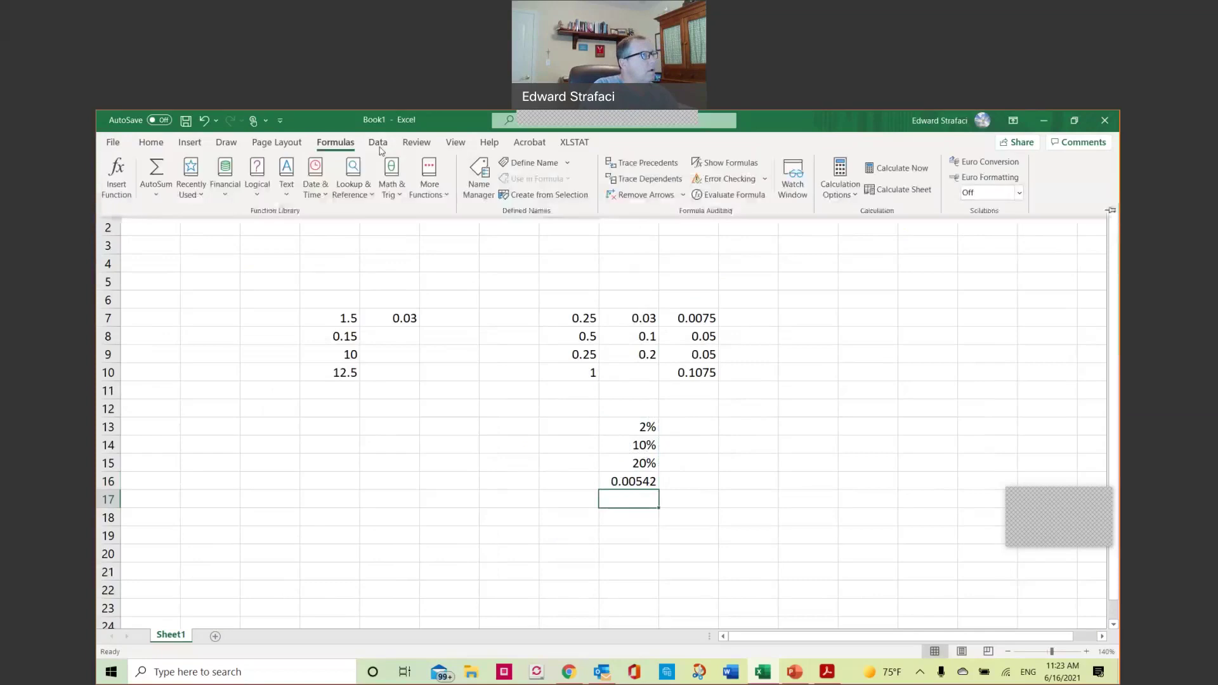
pyautogui.click(429, 181)
pyautogui.scroll(-10, 561, 332)
pyautogui.scroll(-17, 561, 332)
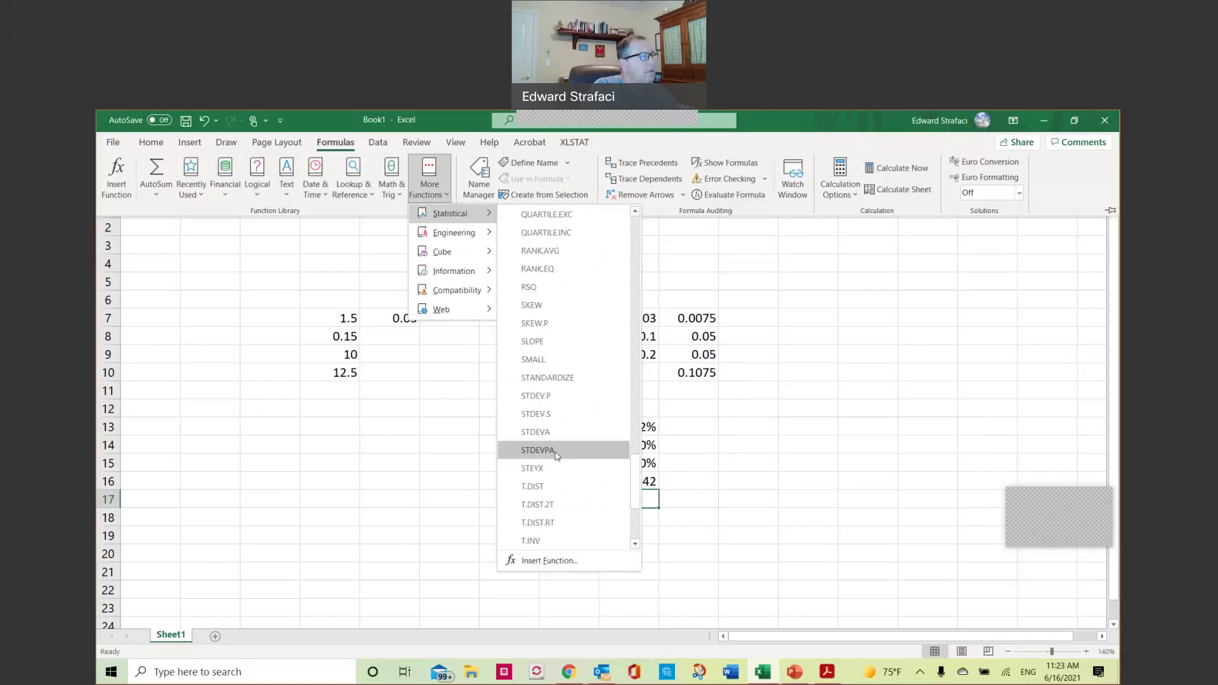
pyautogui.click(558, 432)
pyautogui.moveTo(636, 436); pyautogui.dragTo(635, 456)
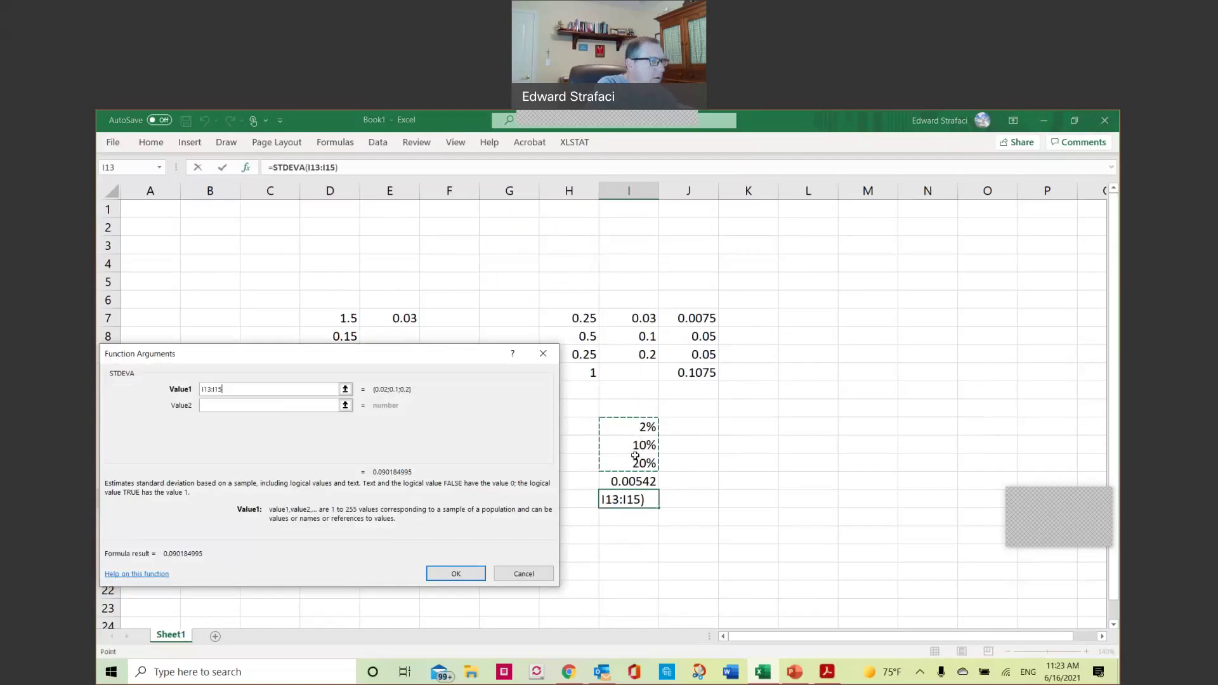
pyautogui.press('Return')
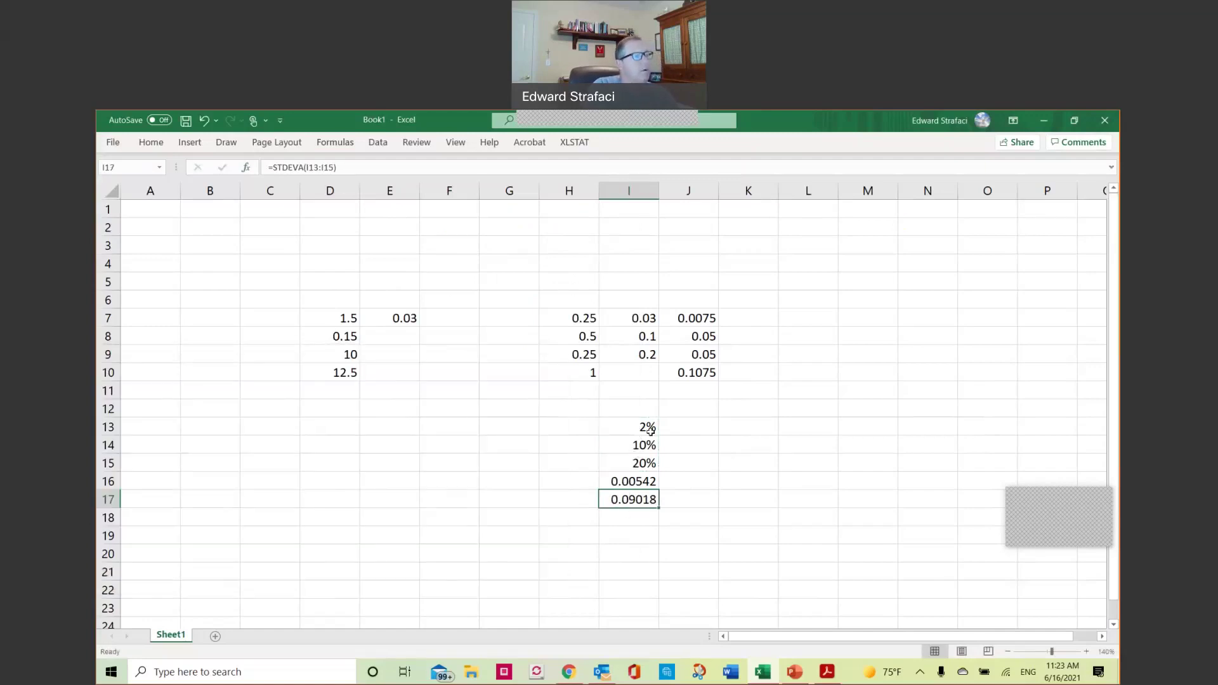
# Step: Calculate the average of I13:I15 in cell J15 with the AVERAGE function
pyautogui.click(679, 466)
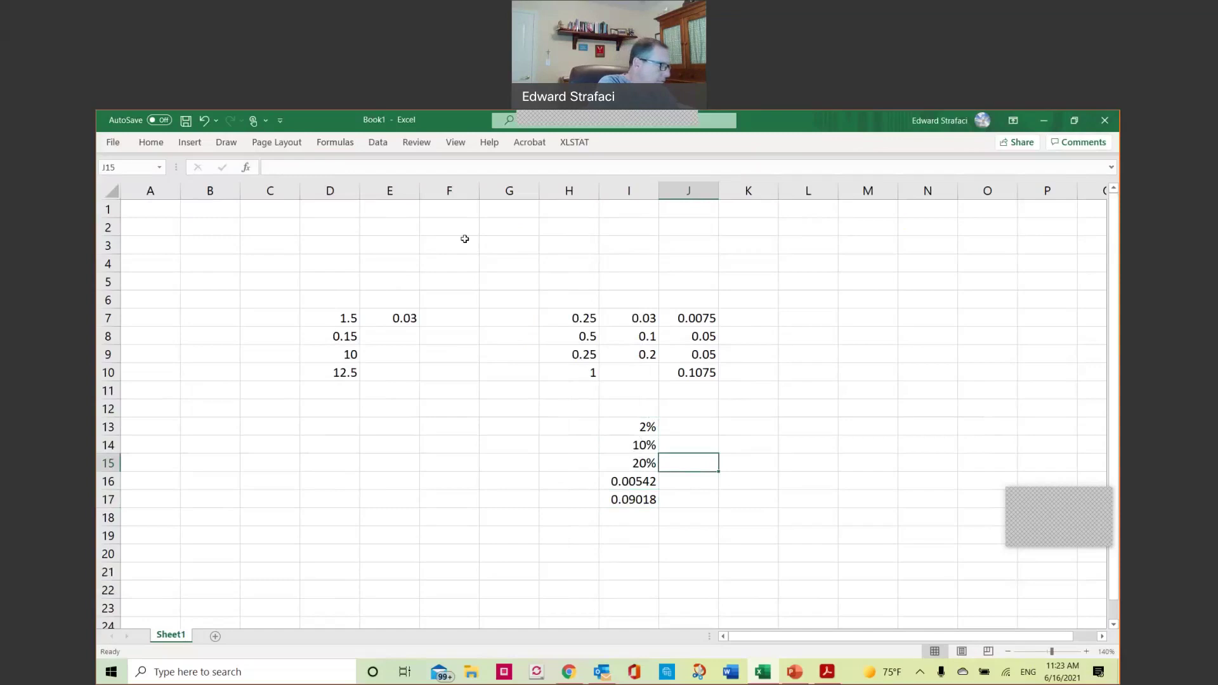
pyautogui.write('@aver')
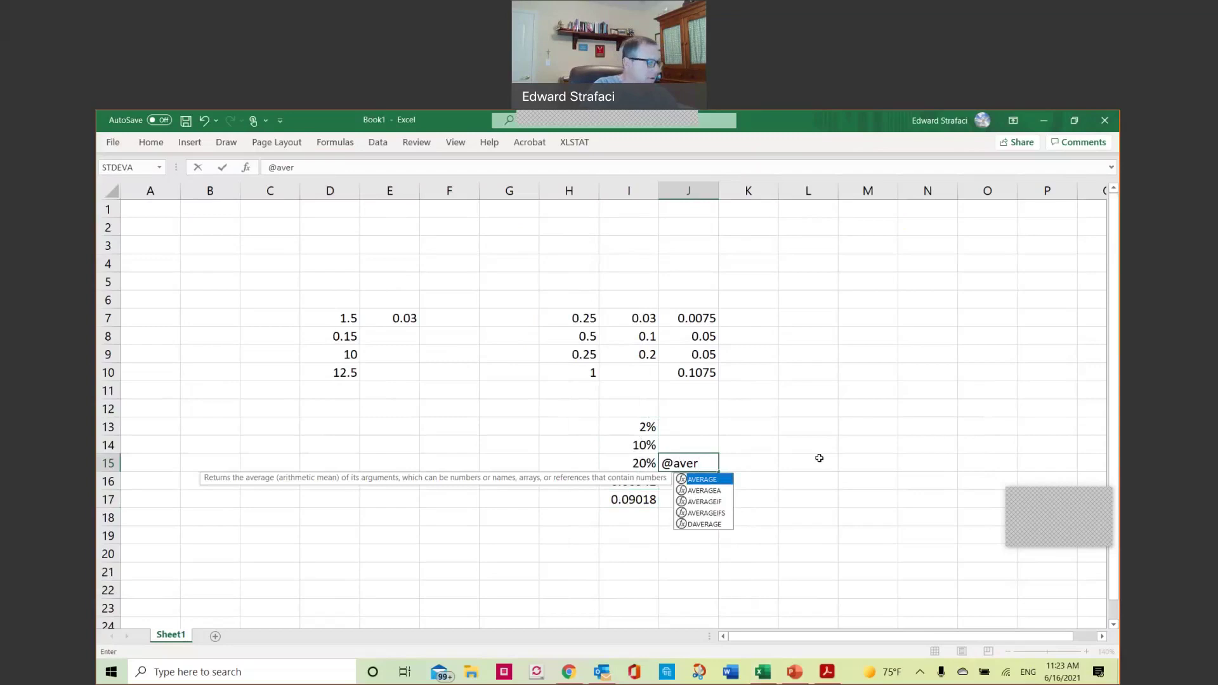
pyautogui.write('ge(')
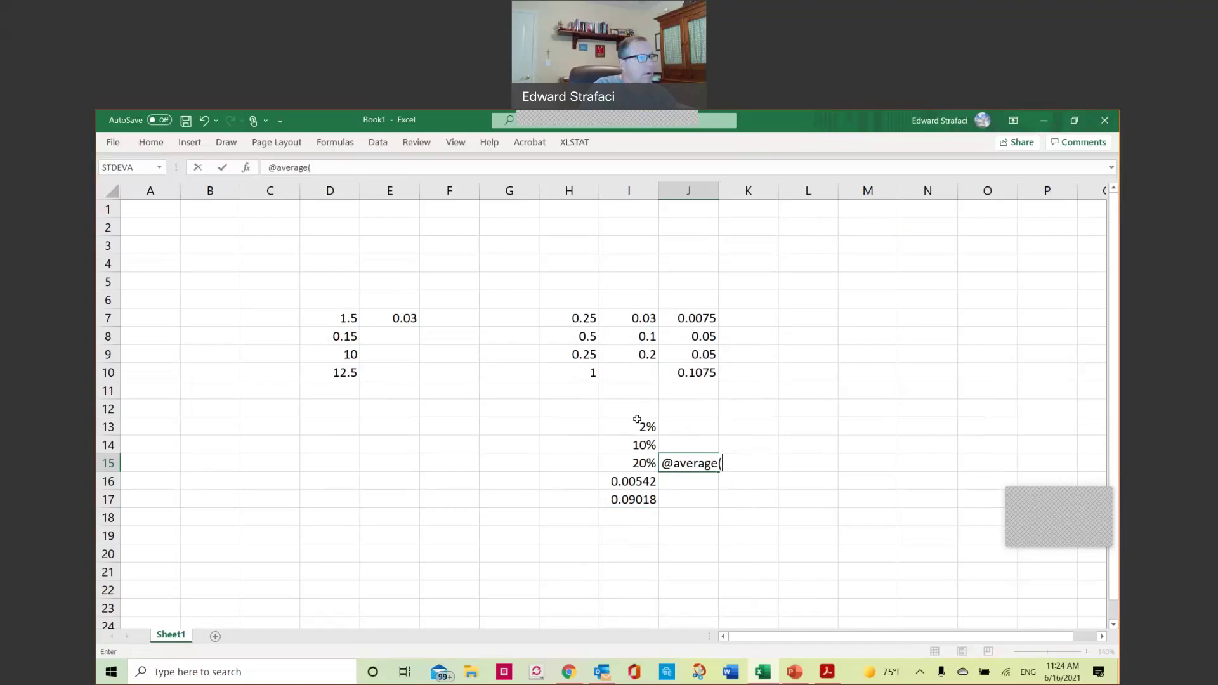
pyautogui.moveTo(636, 425); pyautogui.dragTo(637, 462)
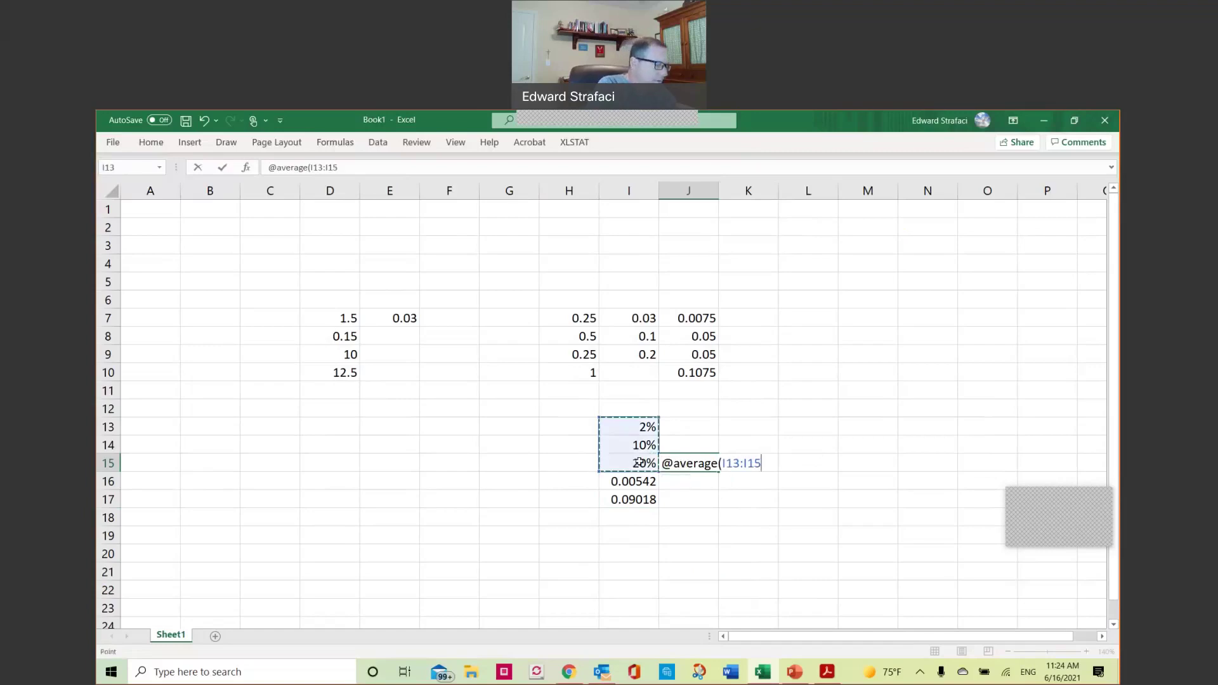
pyautogui.press('Return')
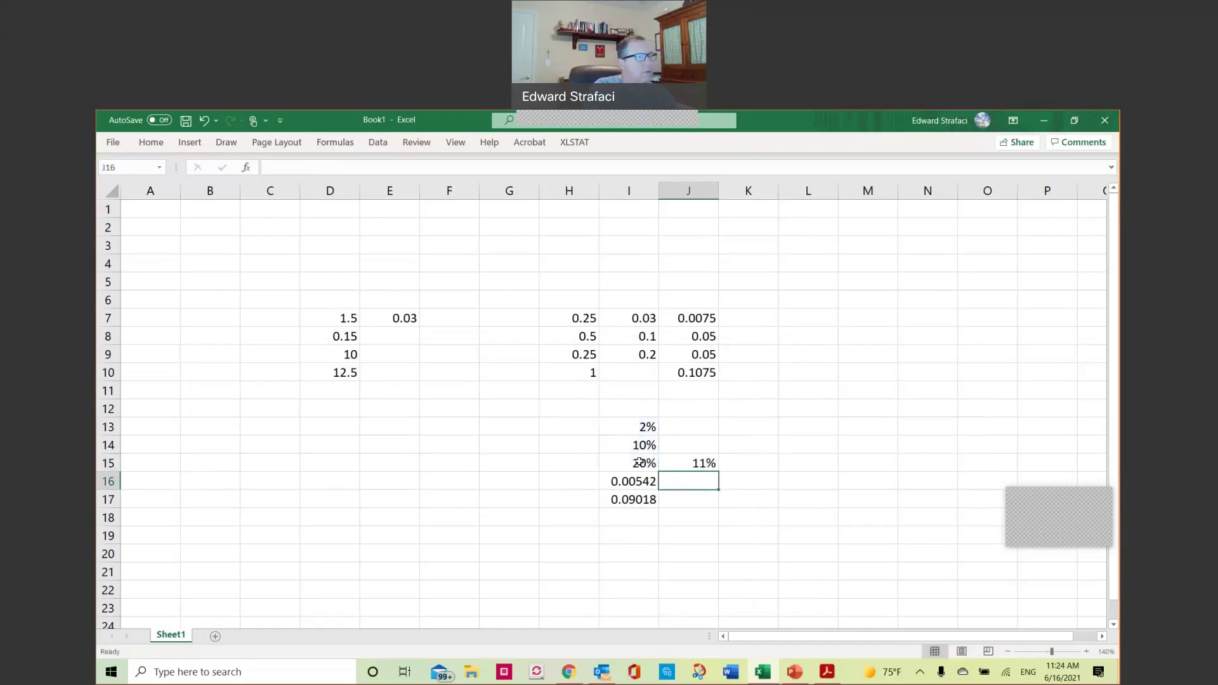
pyautogui.click(692, 460)
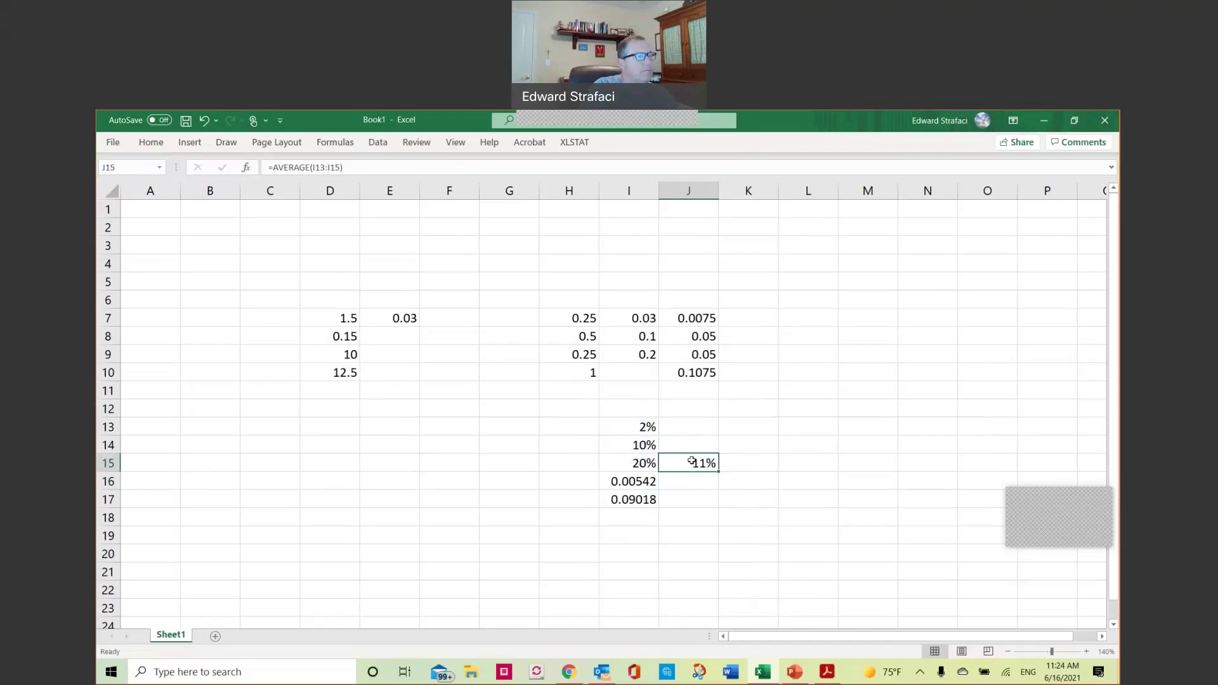
pyautogui.click(633, 500)
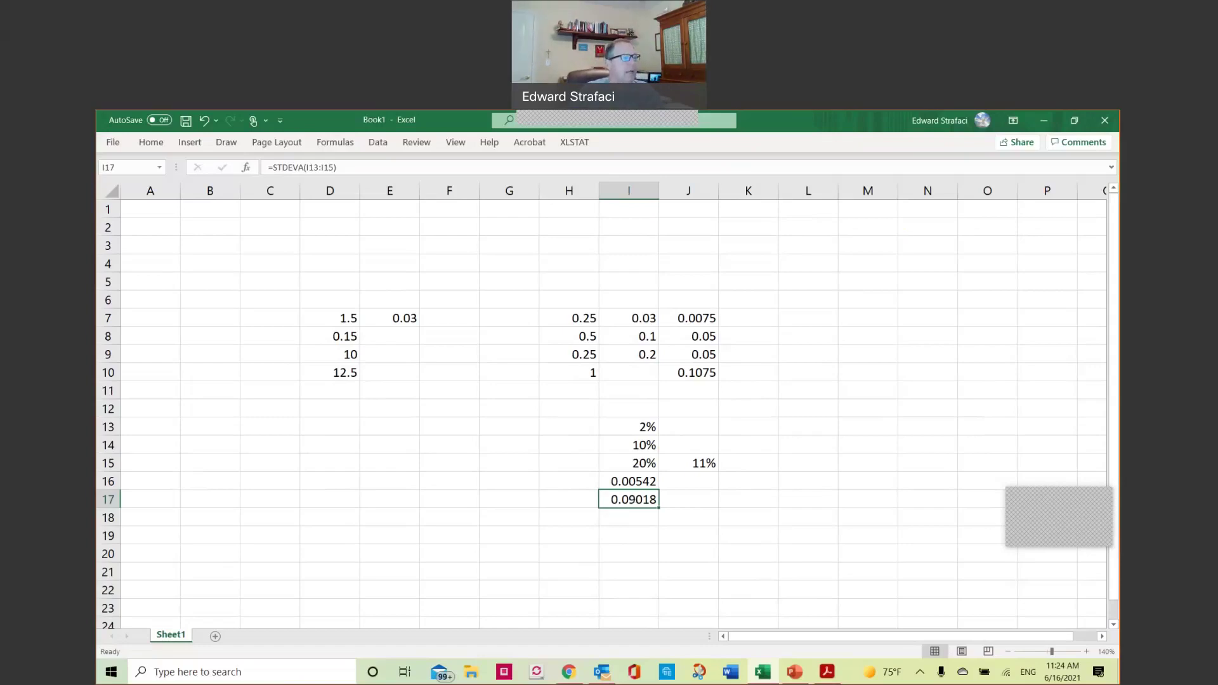
# Step: Switch to Chrome, bring up the Investopedia article on covariance in portfolio theory and dismiss the Live Caption box
pyautogui.click(571, 671)
pyautogui.click(802, 120)
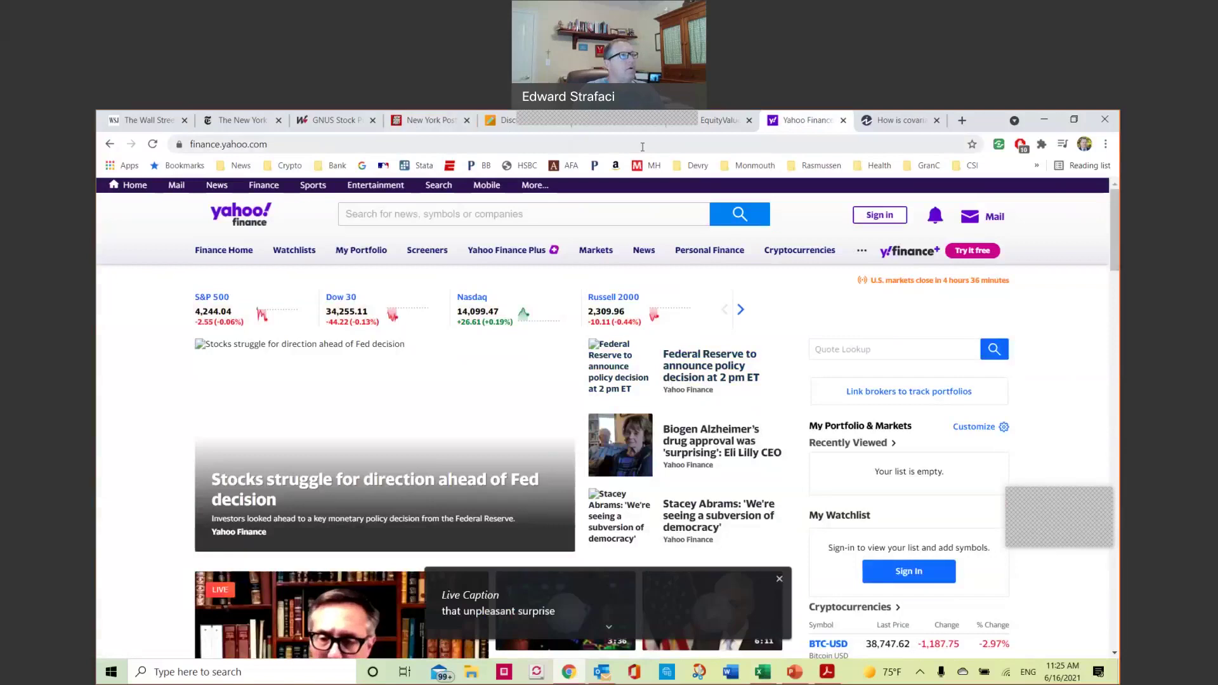
pyautogui.click(653, 120)
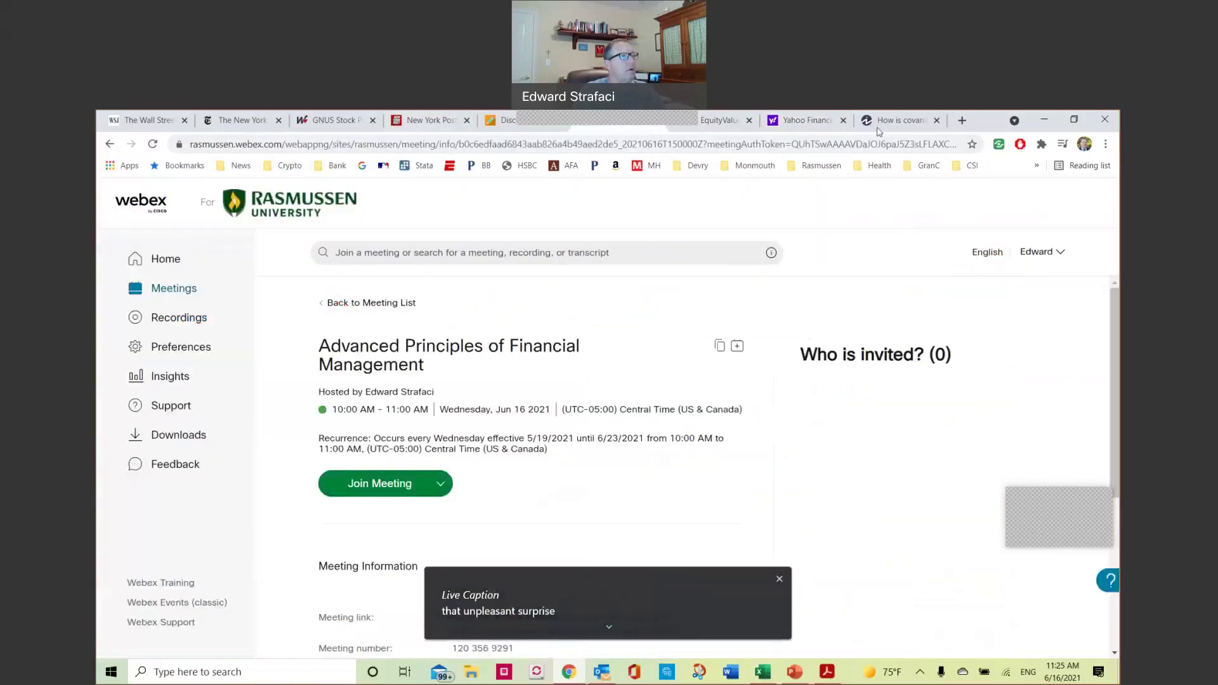
pyautogui.click(894, 120)
pyautogui.scroll(-3, 812, 381)
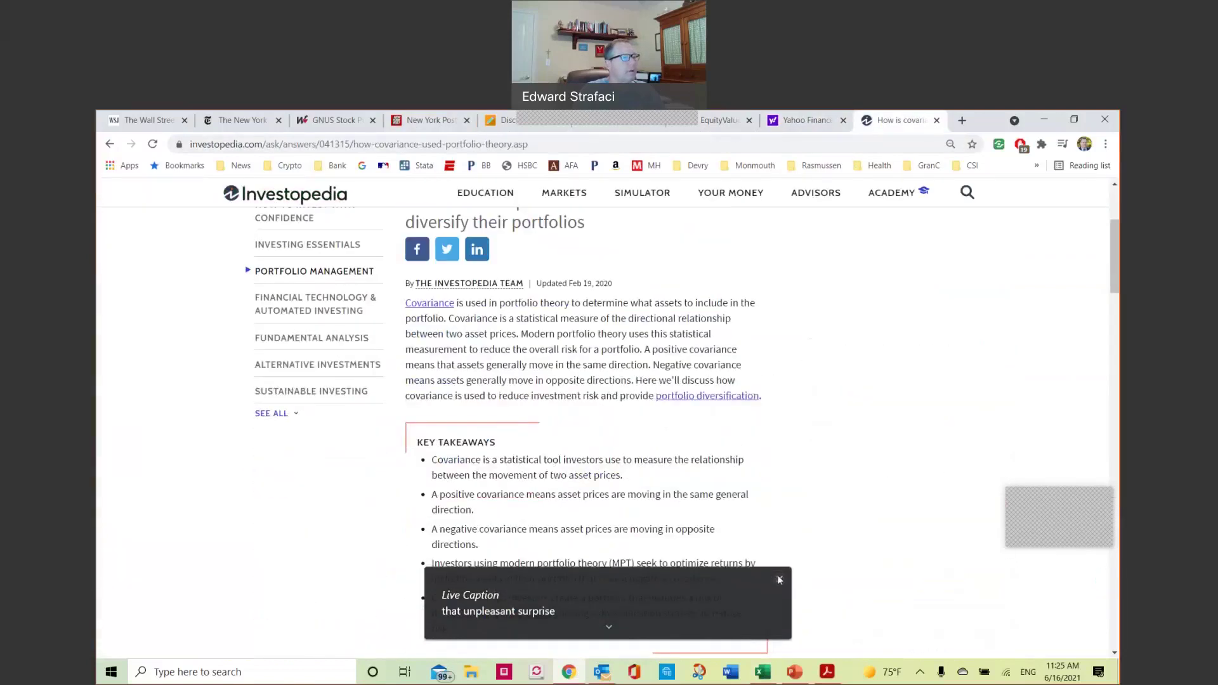
pyautogui.click(779, 579)
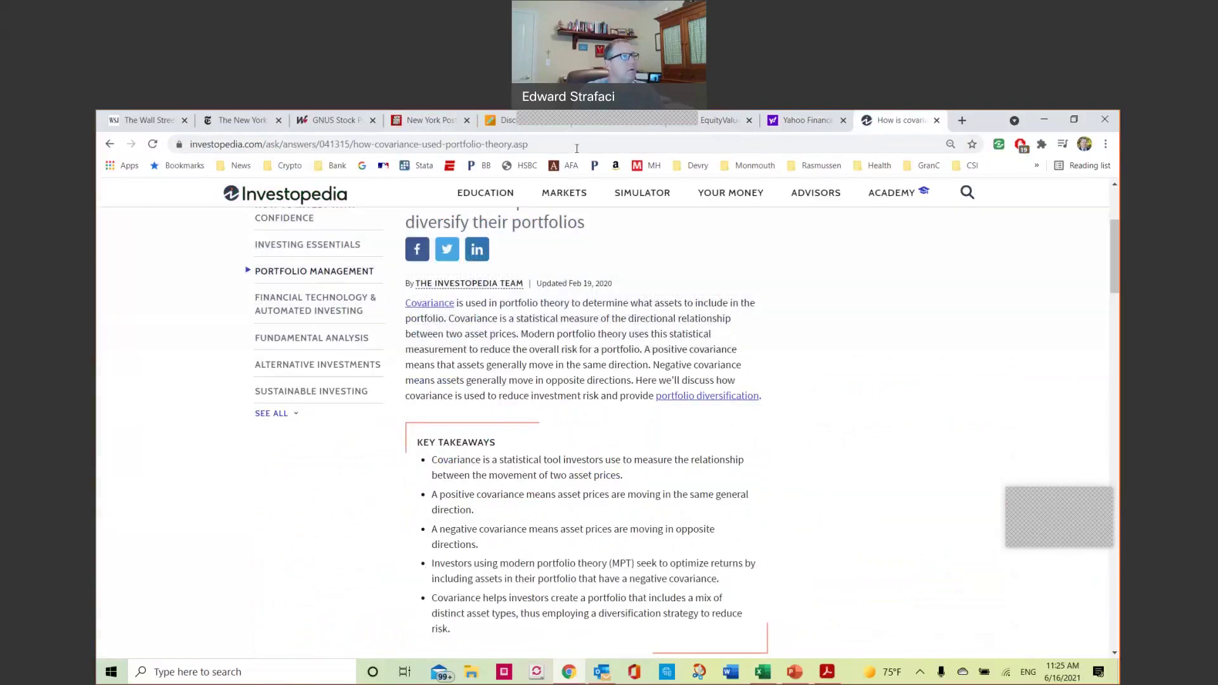
# Step: Bring up the EquityValue Models video on YouTube, play it briefly, dismiss the Live Caption box and pause playback
pyautogui.click(616, 127)
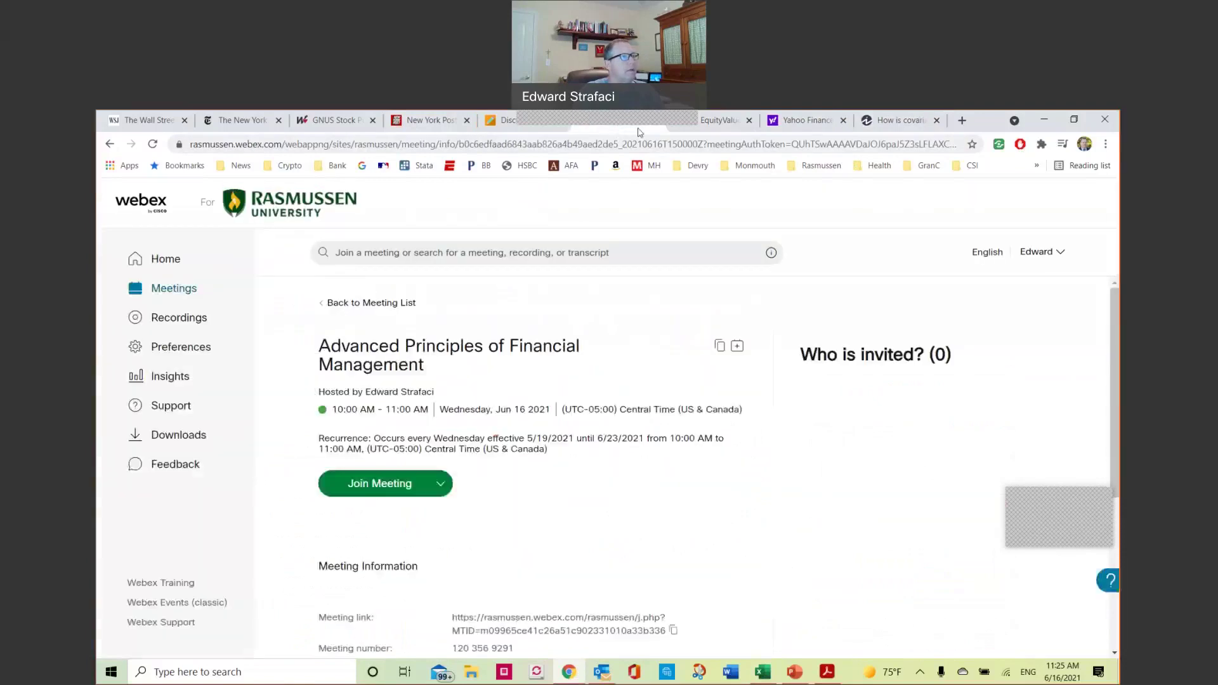
pyautogui.click(721, 127)
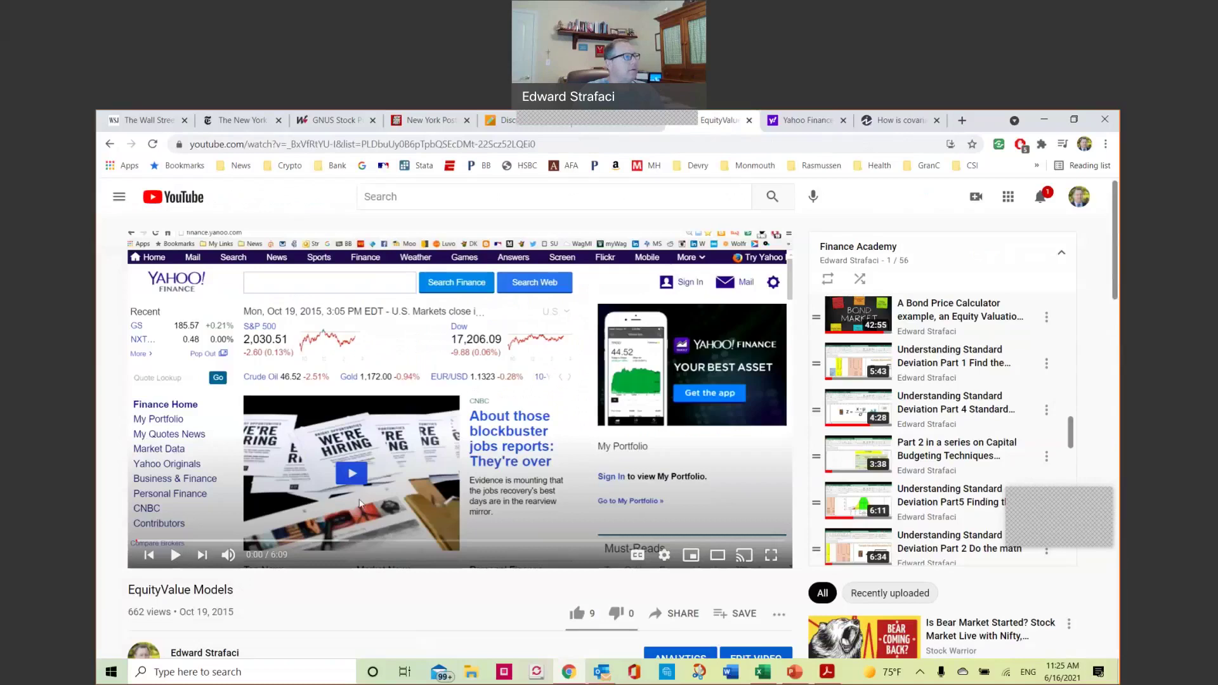
pyautogui.click(172, 556)
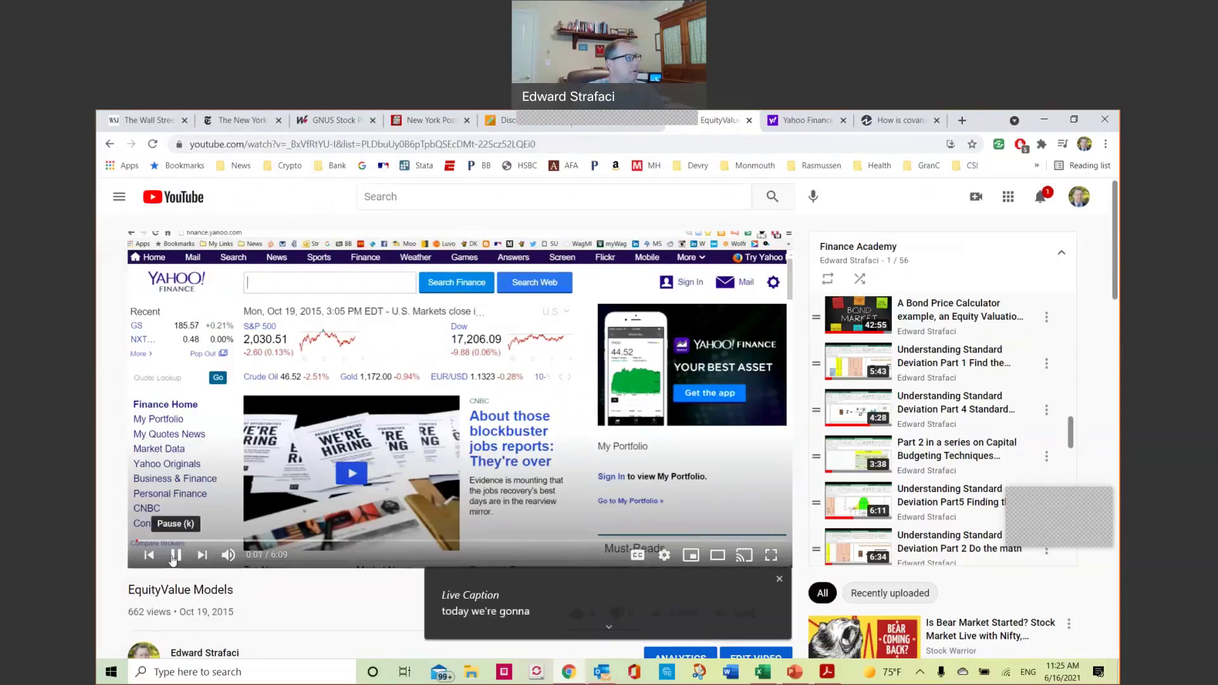
pyautogui.click(779, 580)
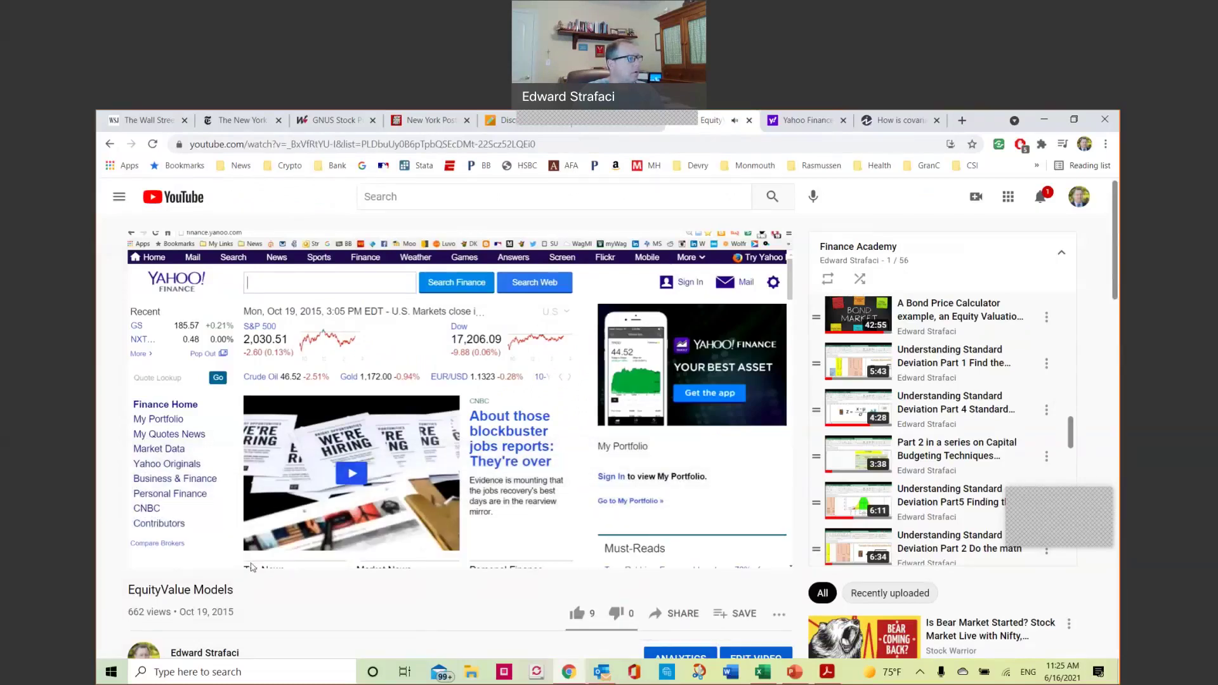
pyautogui.click(178, 556)
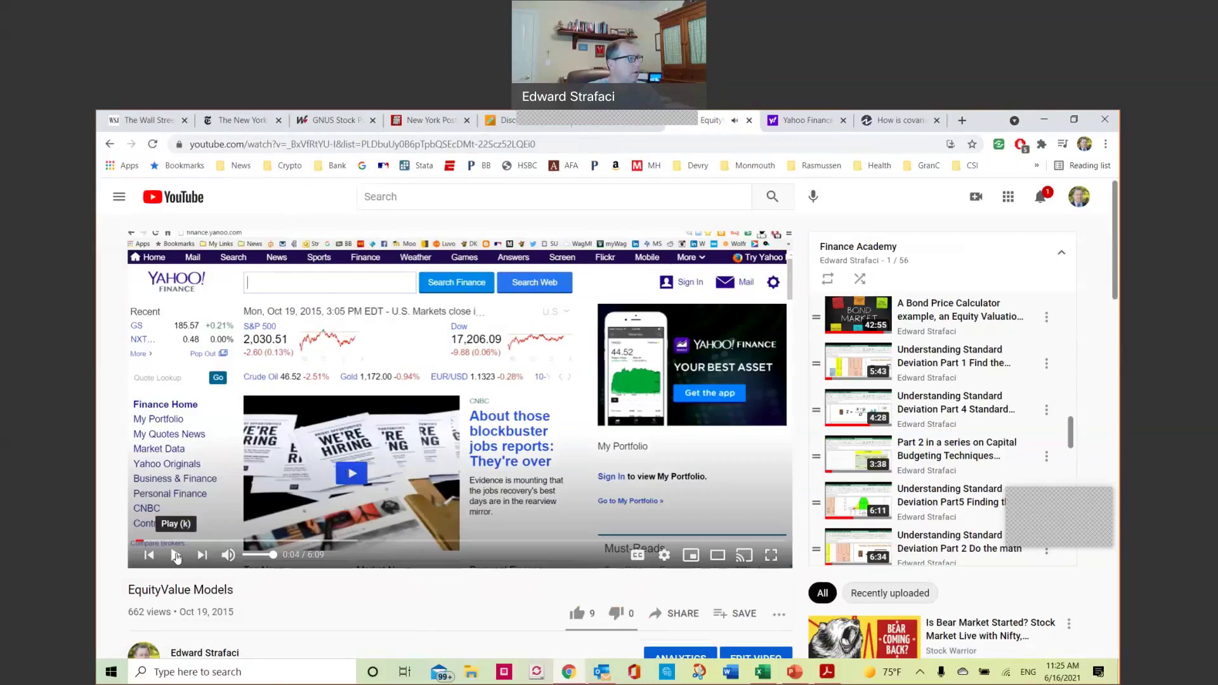
# Step: Return to the Investopedia covariance article and look through its sections on modern portfolio theory, drawbacks and key takeaways
pyautogui.click(899, 121)
pyautogui.scroll(-6, 713, 424)
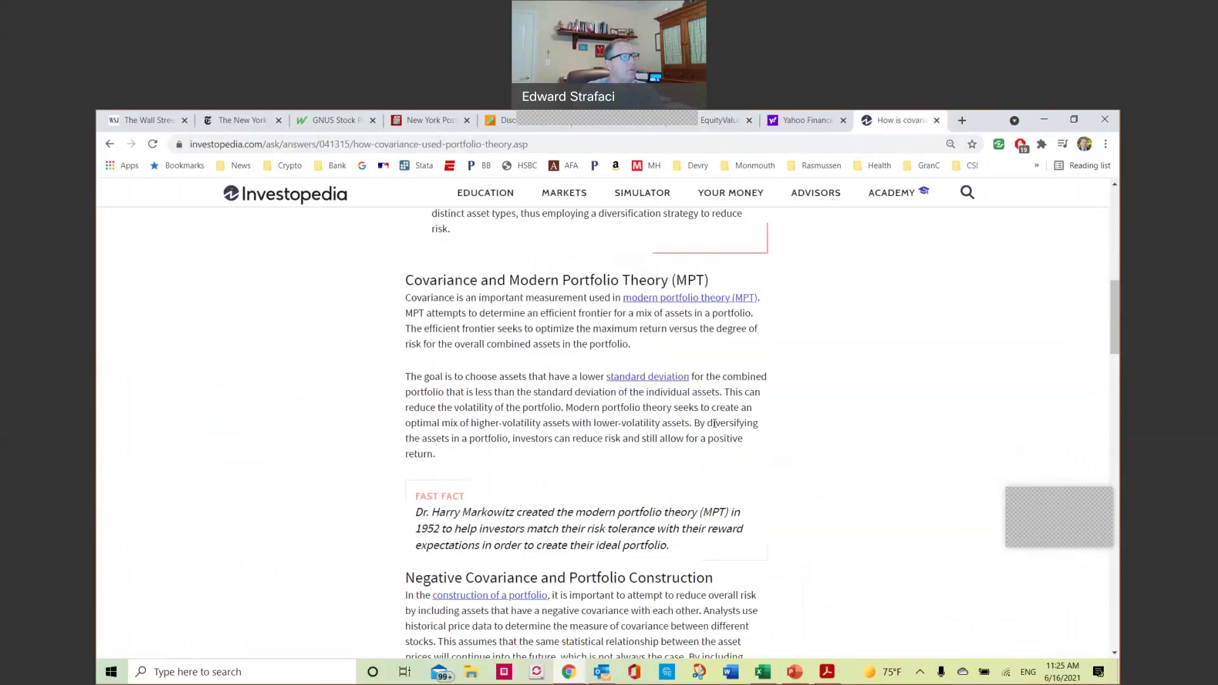
pyautogui.scroll(-6, 714, 423)
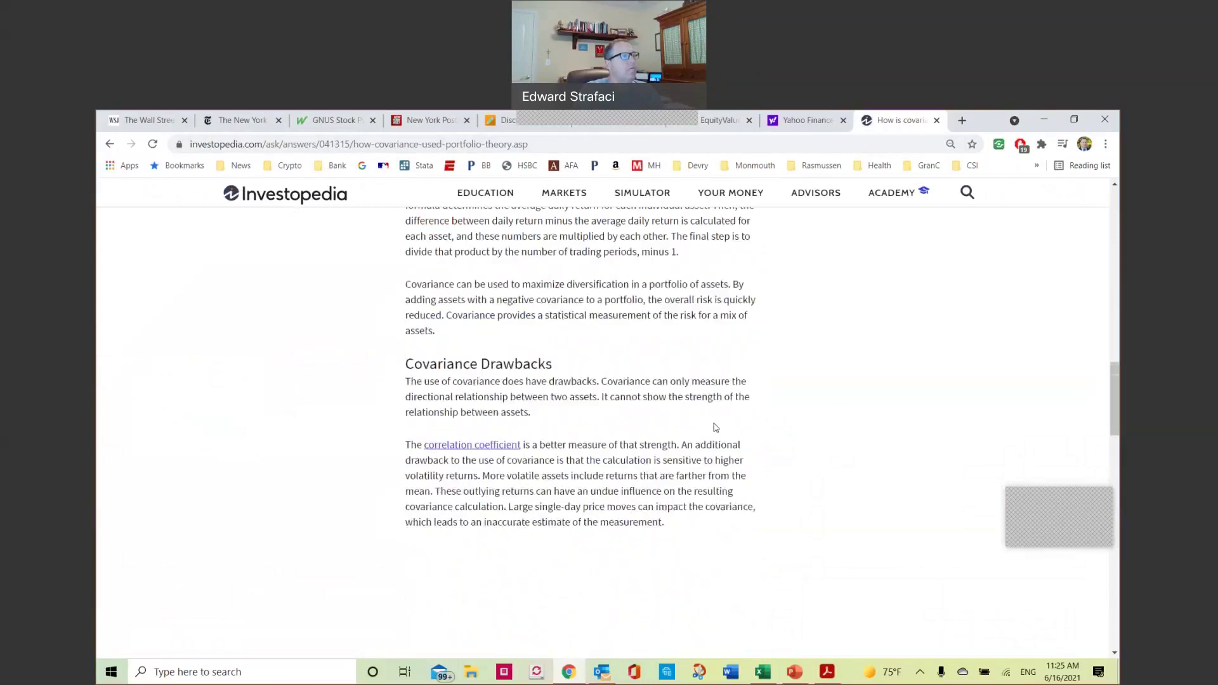
pyautogui.scroll(10, 715, 427)
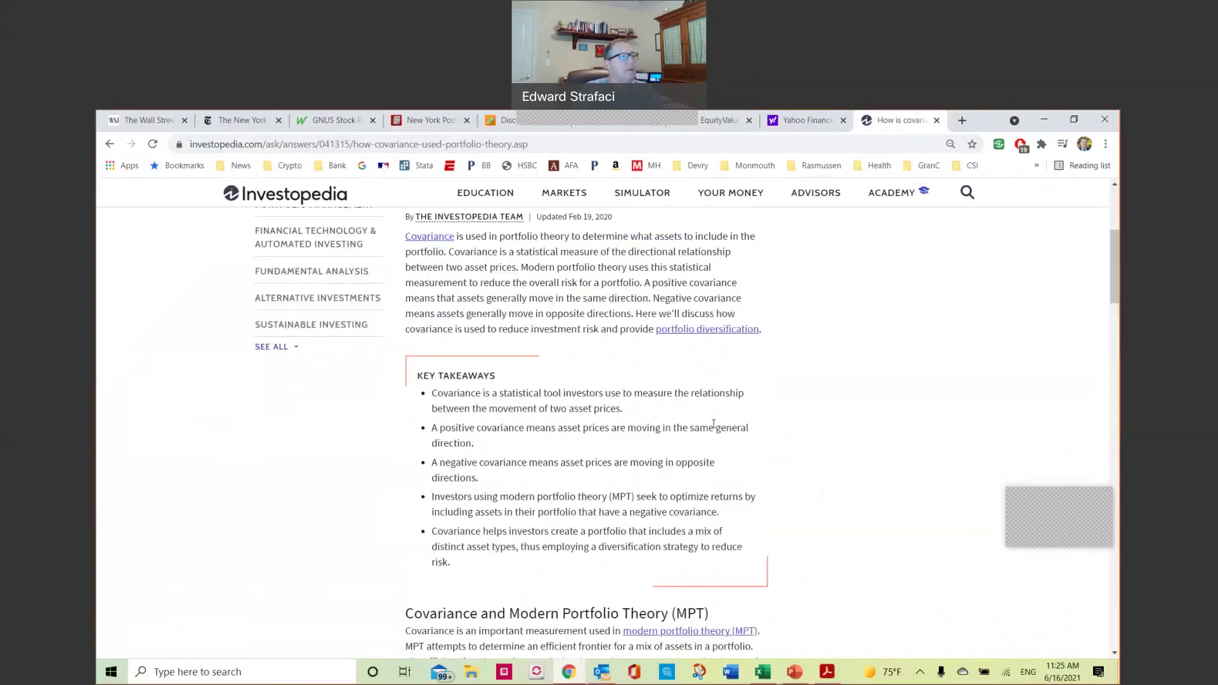
pyautogui.scroll(2, 714, 424)
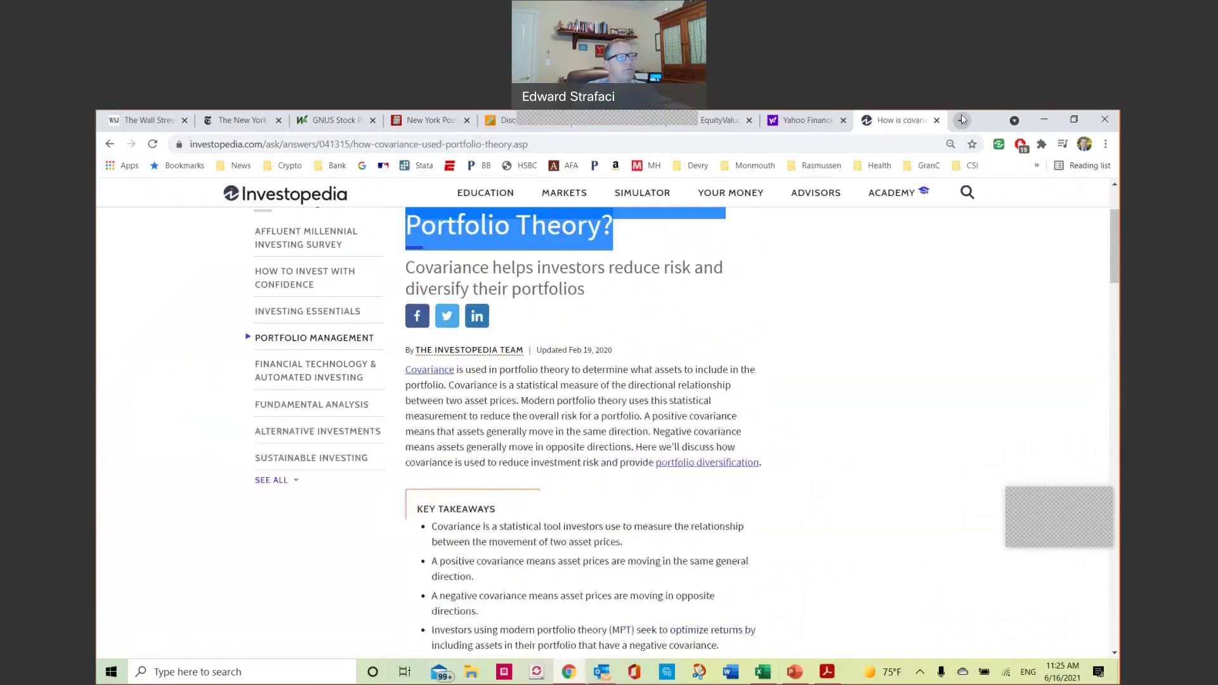